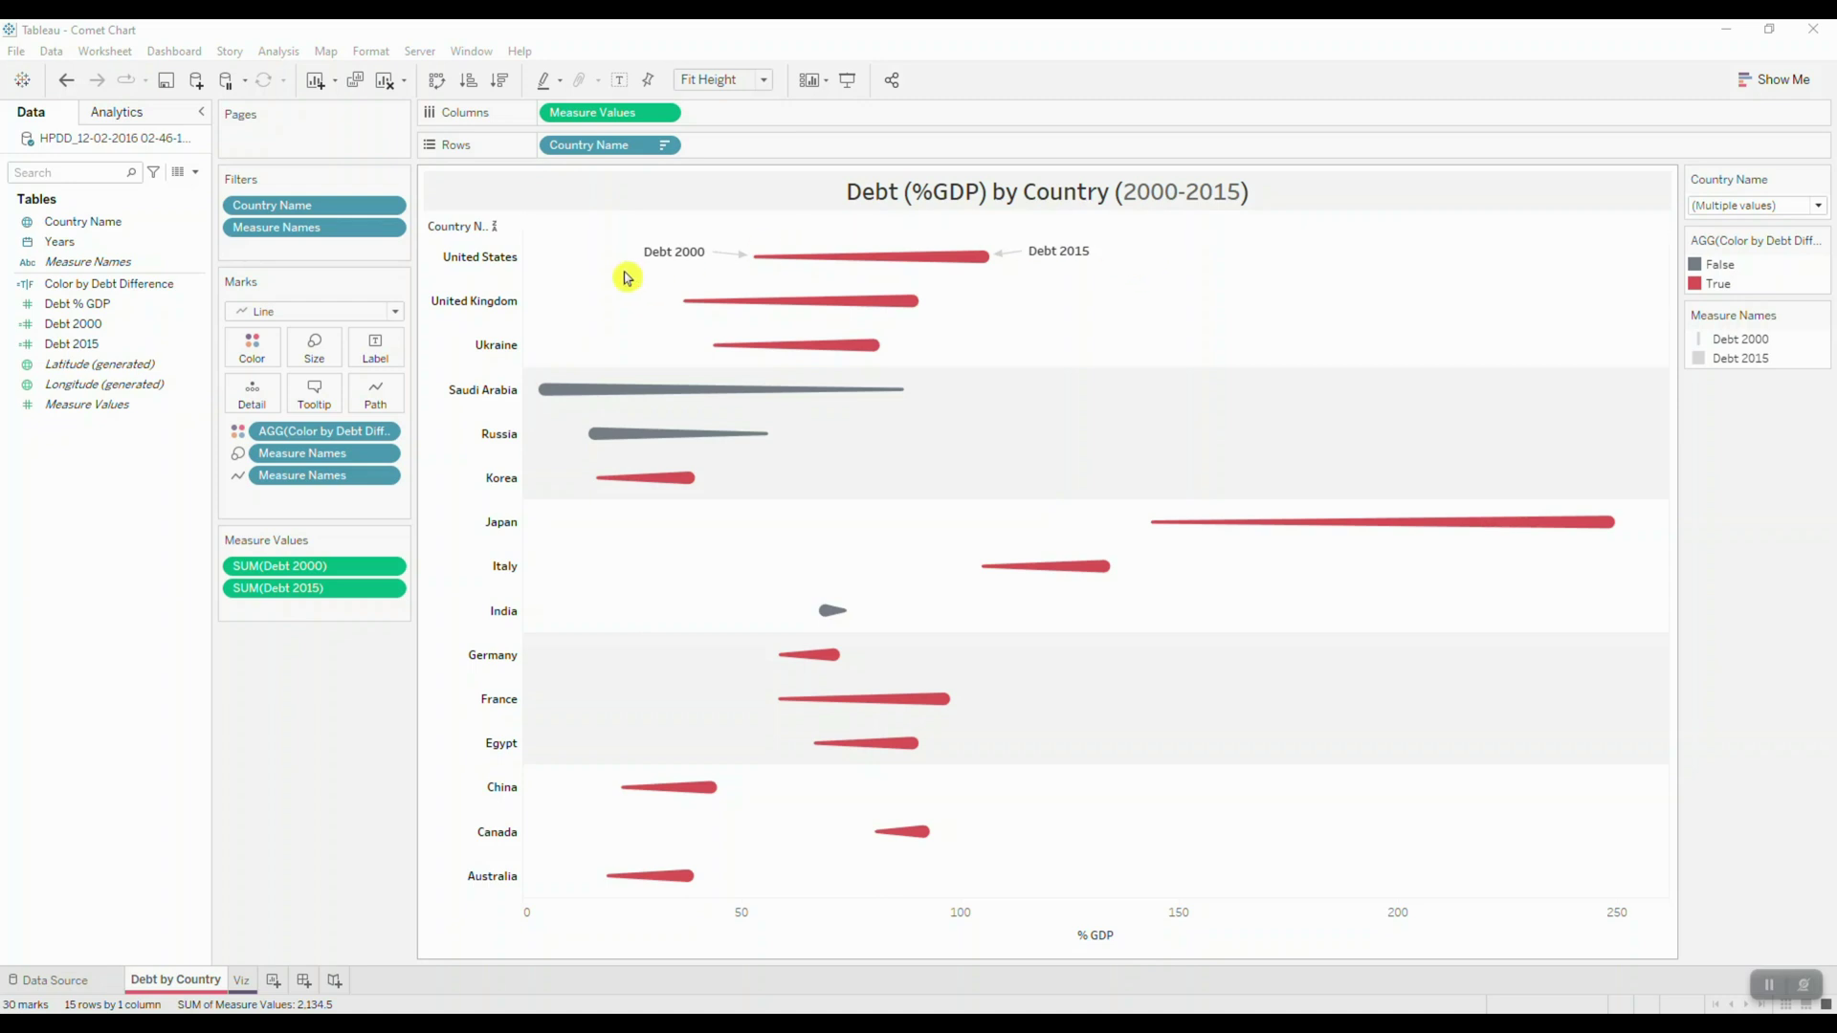
# Step: Put Country Name on Rows of the empty Viz worksheet
pyautogui.moveTo(780, 266)
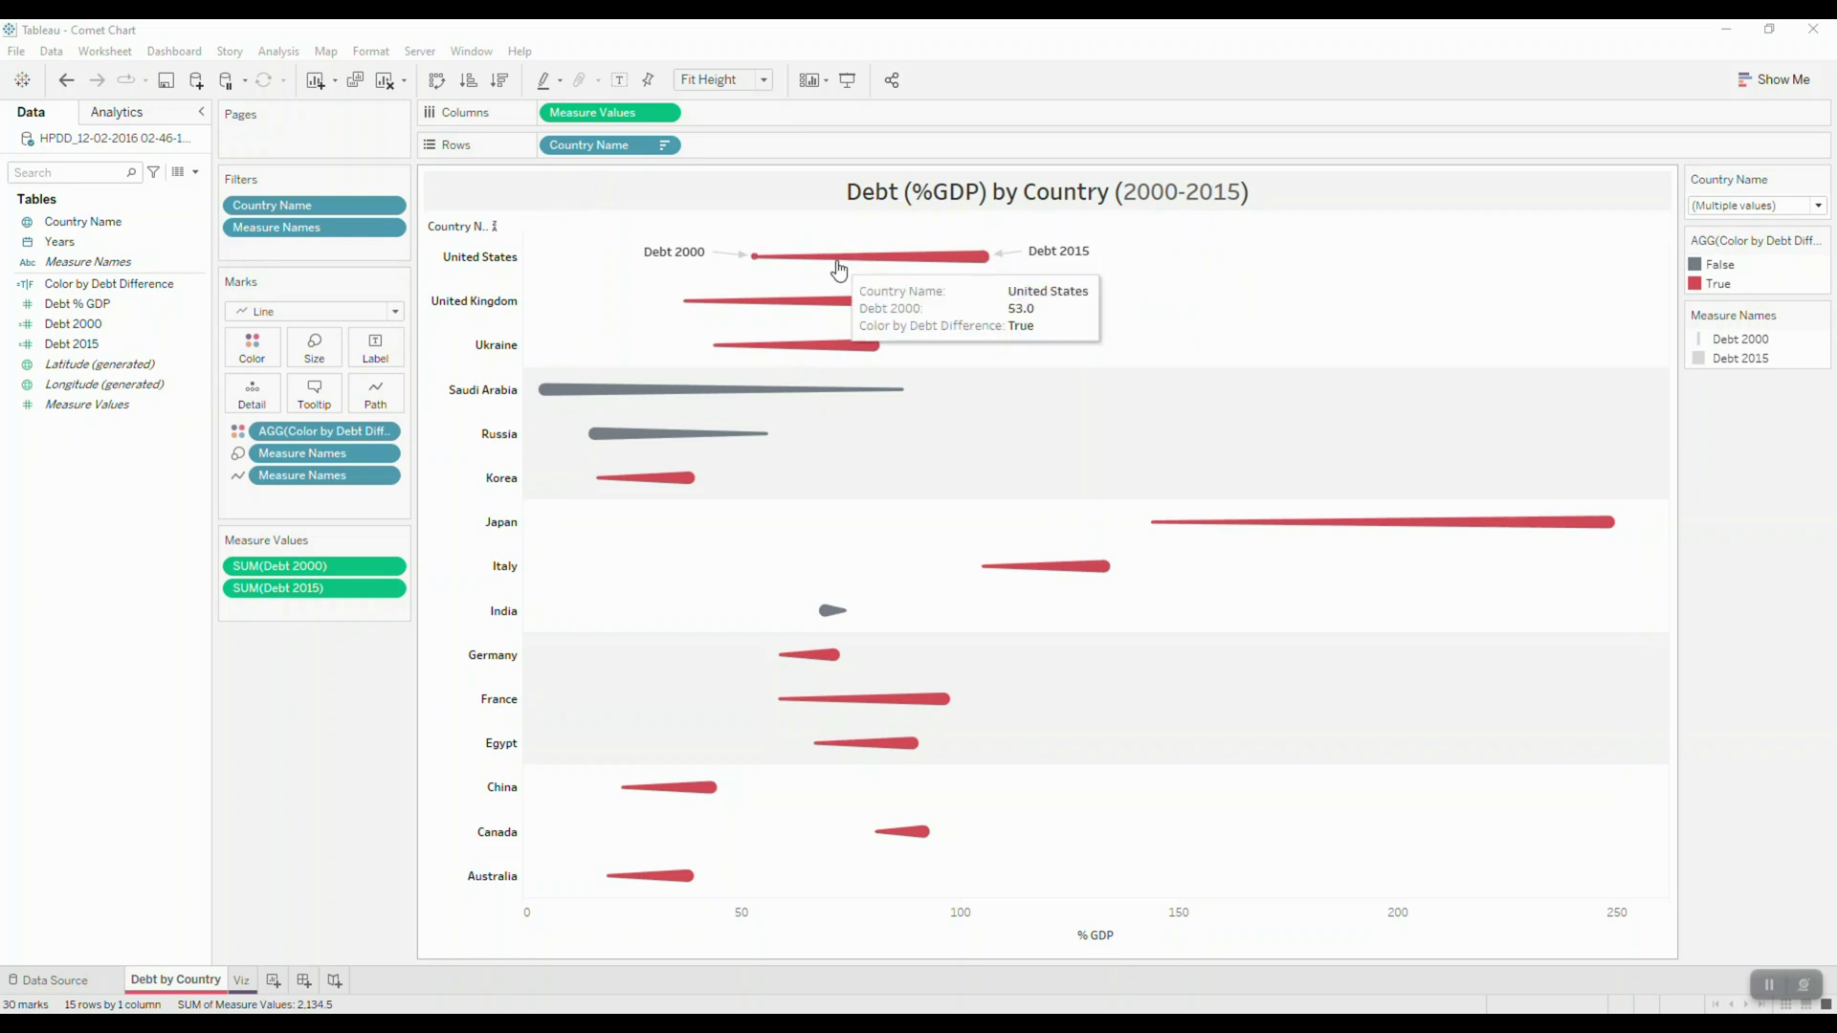
pyautogui.click(980, 306)
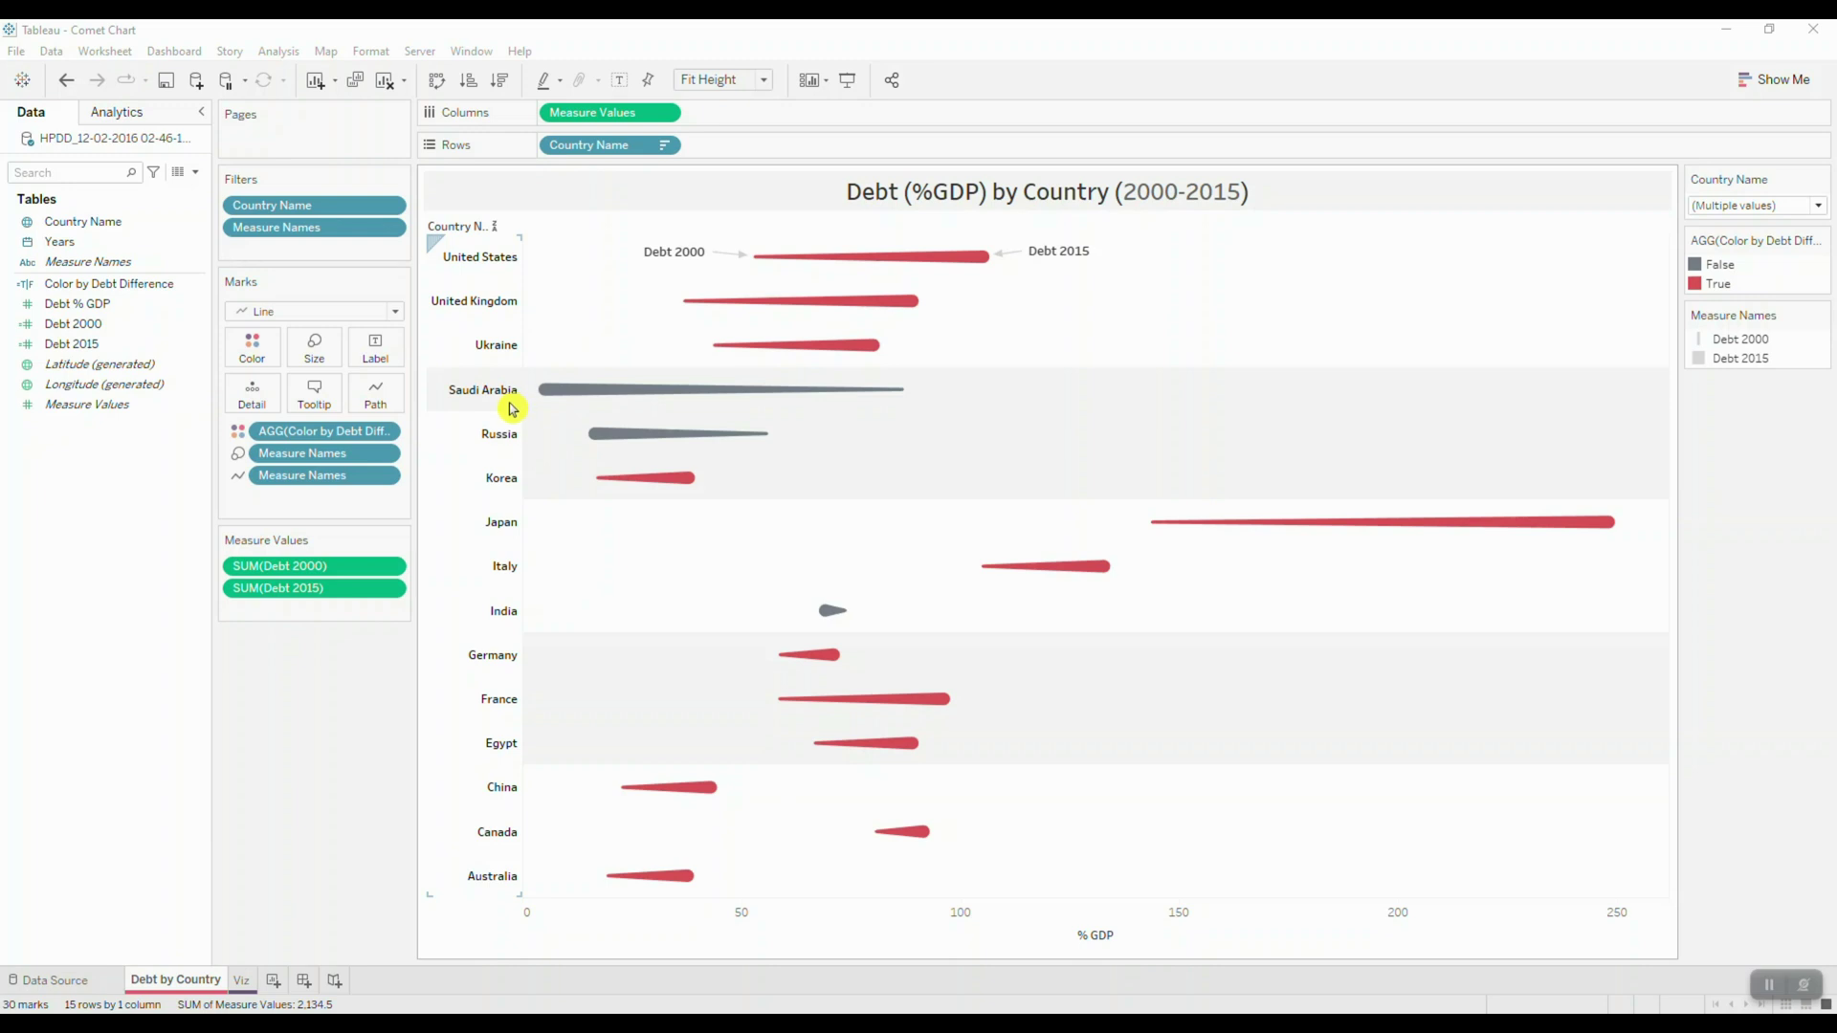
pyautogui.click(245, 983)
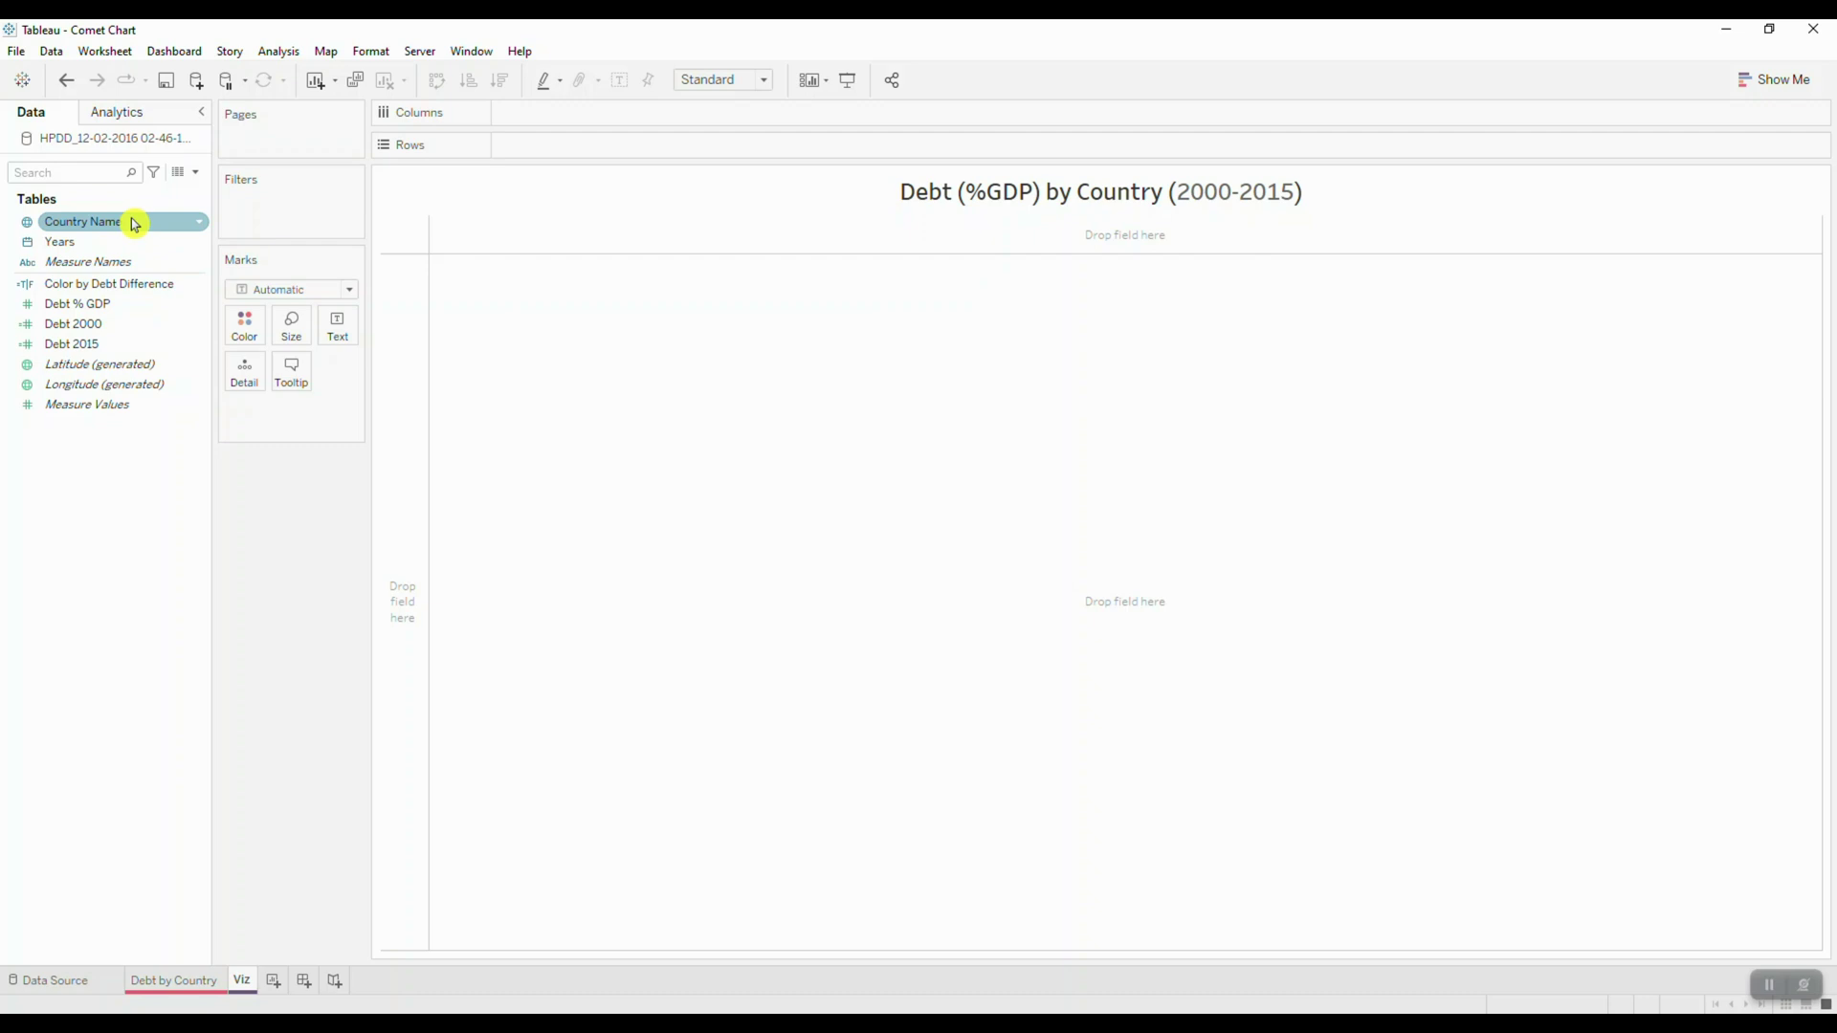
pyautogui.moveTo(135, 224); pyautogui.dragTo(615, 148)
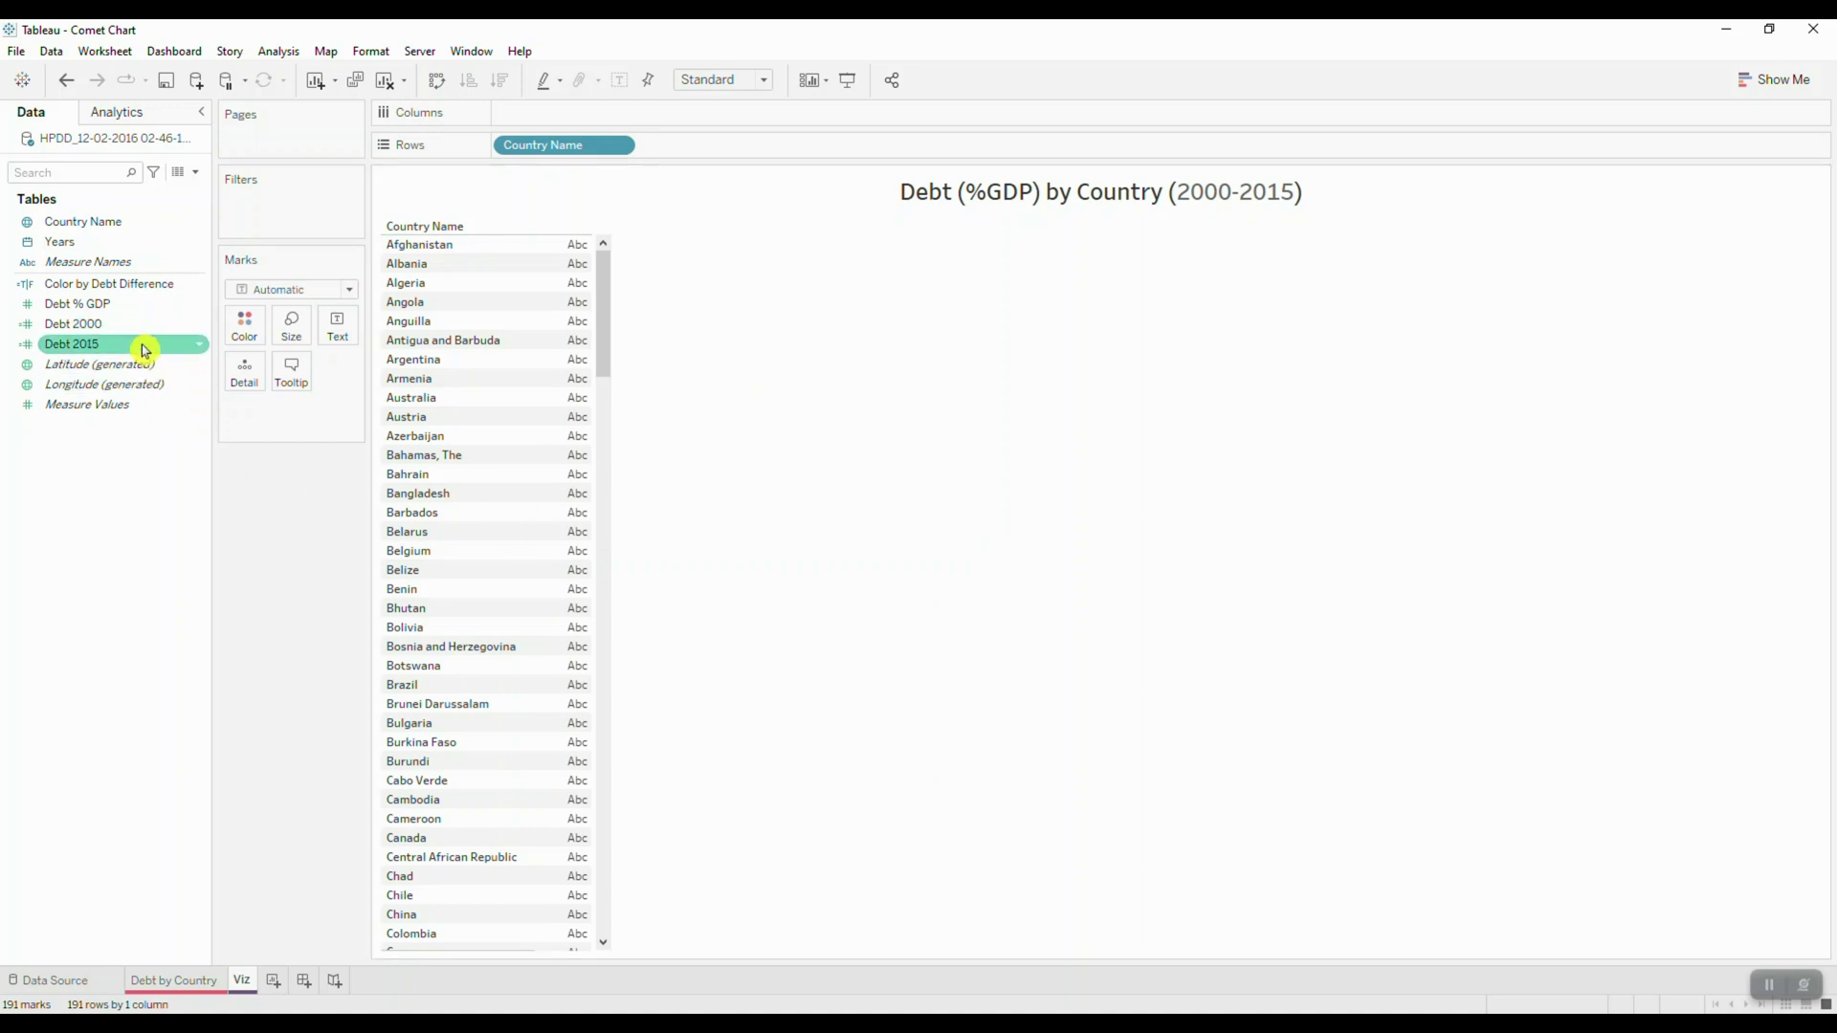
# Step: Filter Measure Names to exclude Debt % GDP and plot Measure Values as bars per country
pyautogui.click(192, 980)
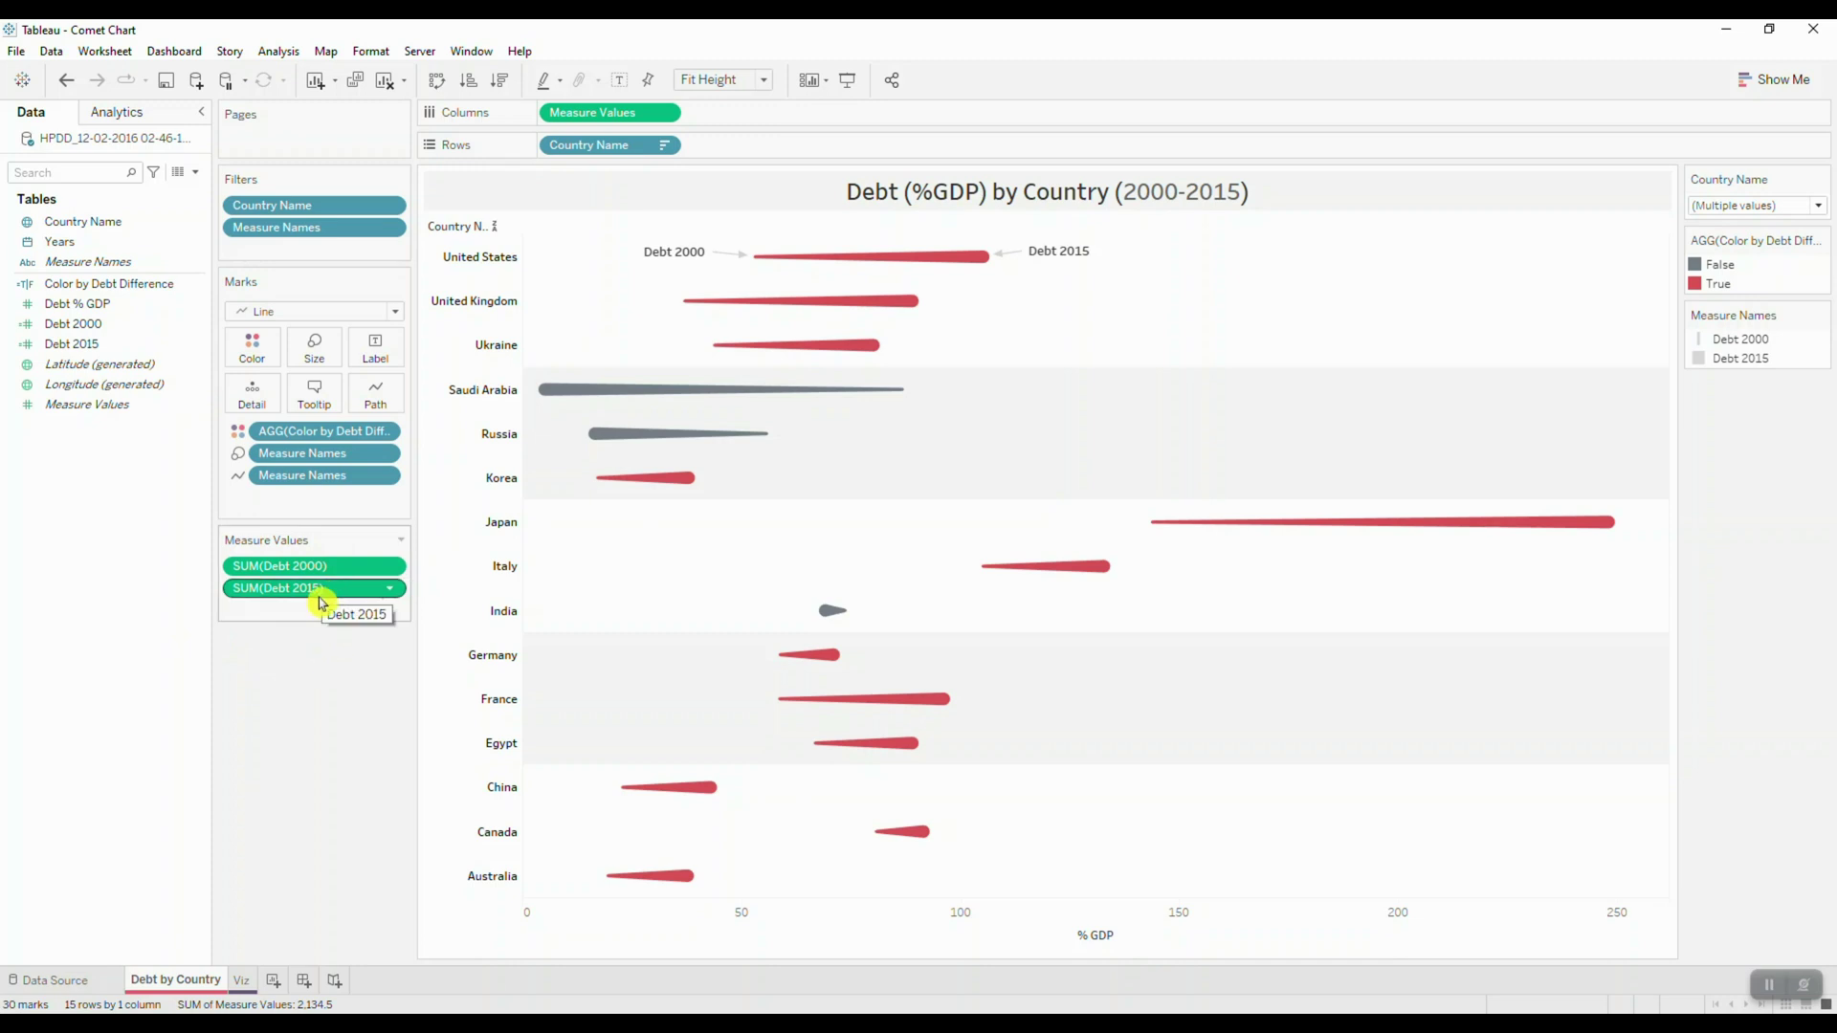
pyautogui.click(241, 980)
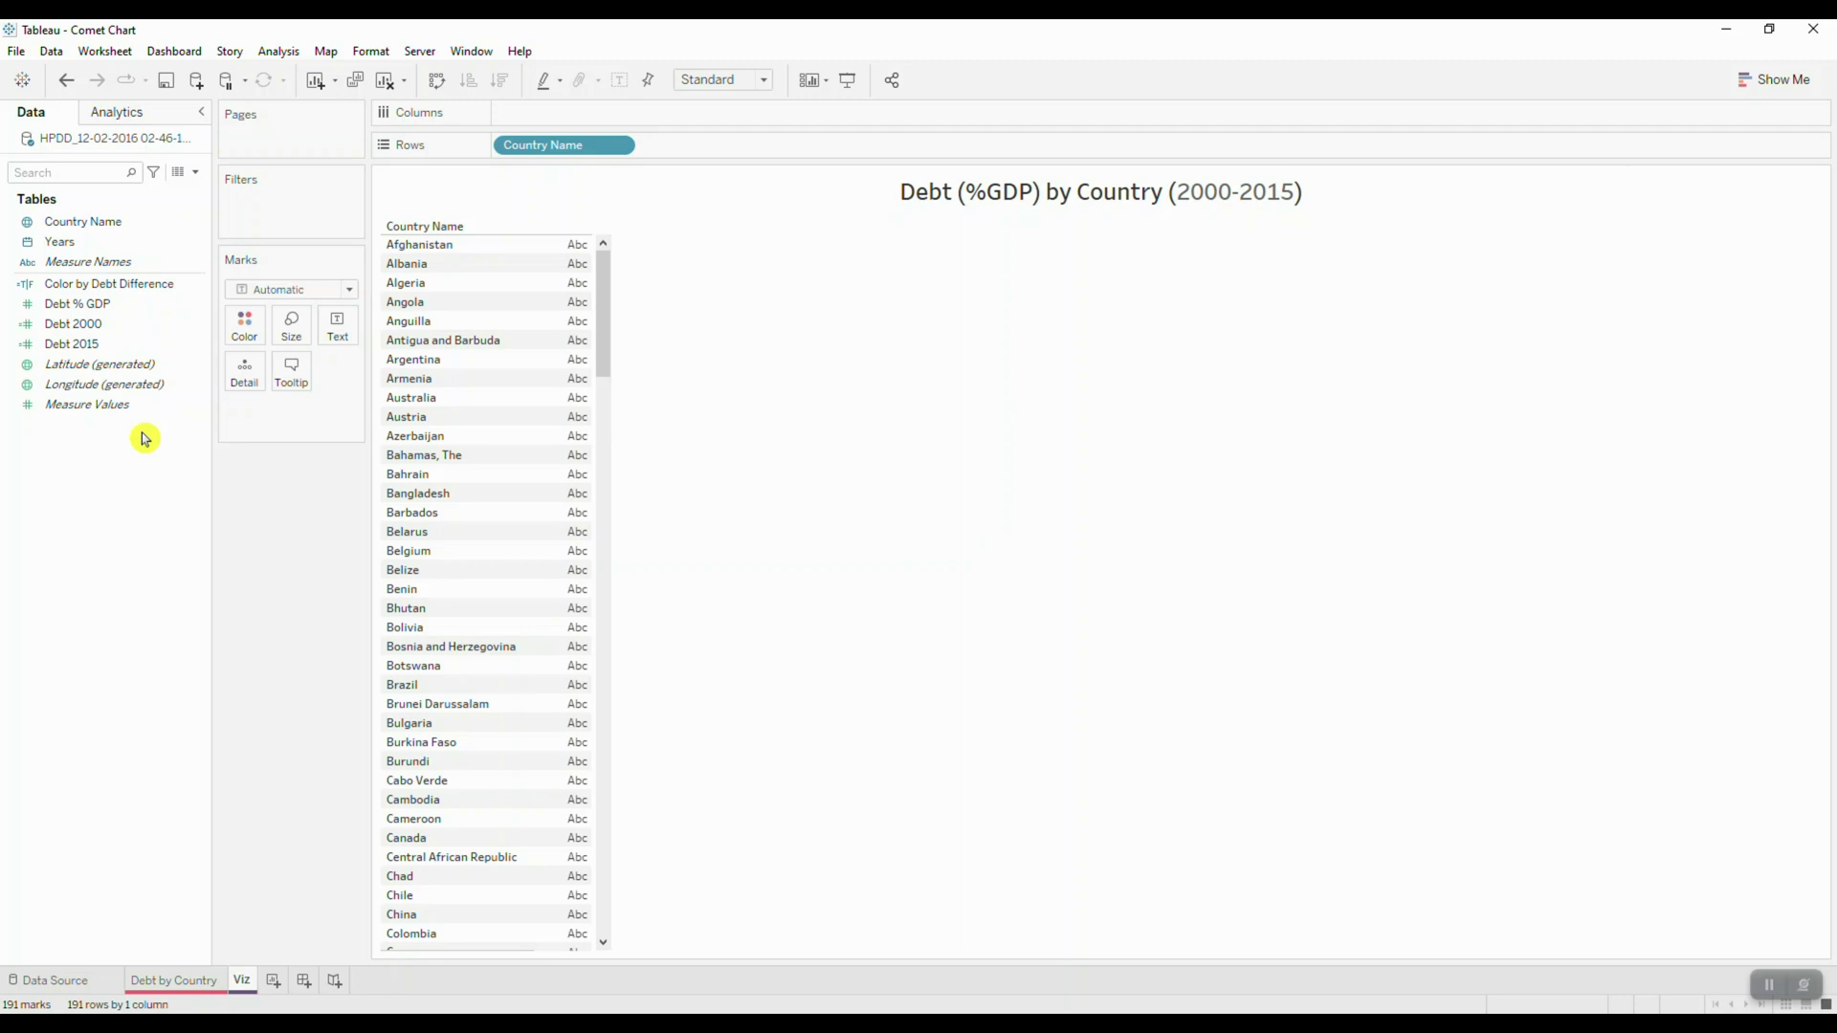
pyautogui.moveTo(144, 260); pyautogui.dragTo(296, 222)
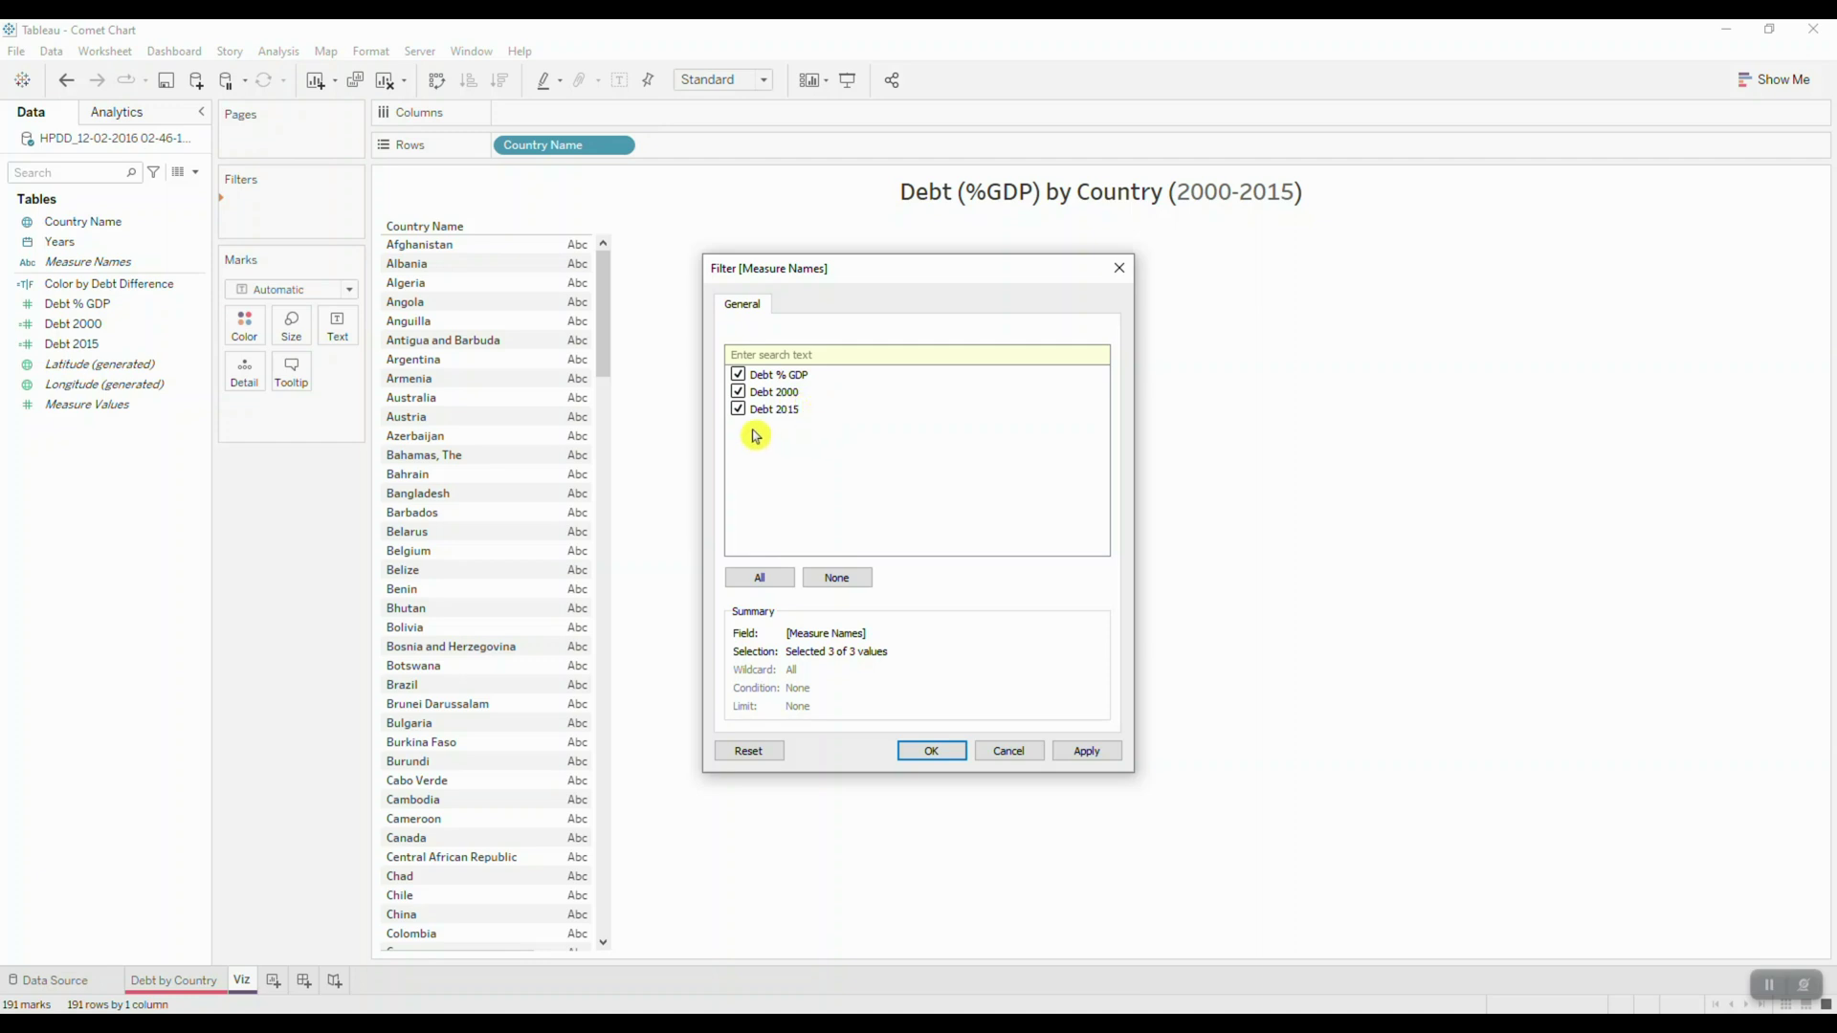
pyautogui.click(739, 377)
pyautogui.click(933, 751)
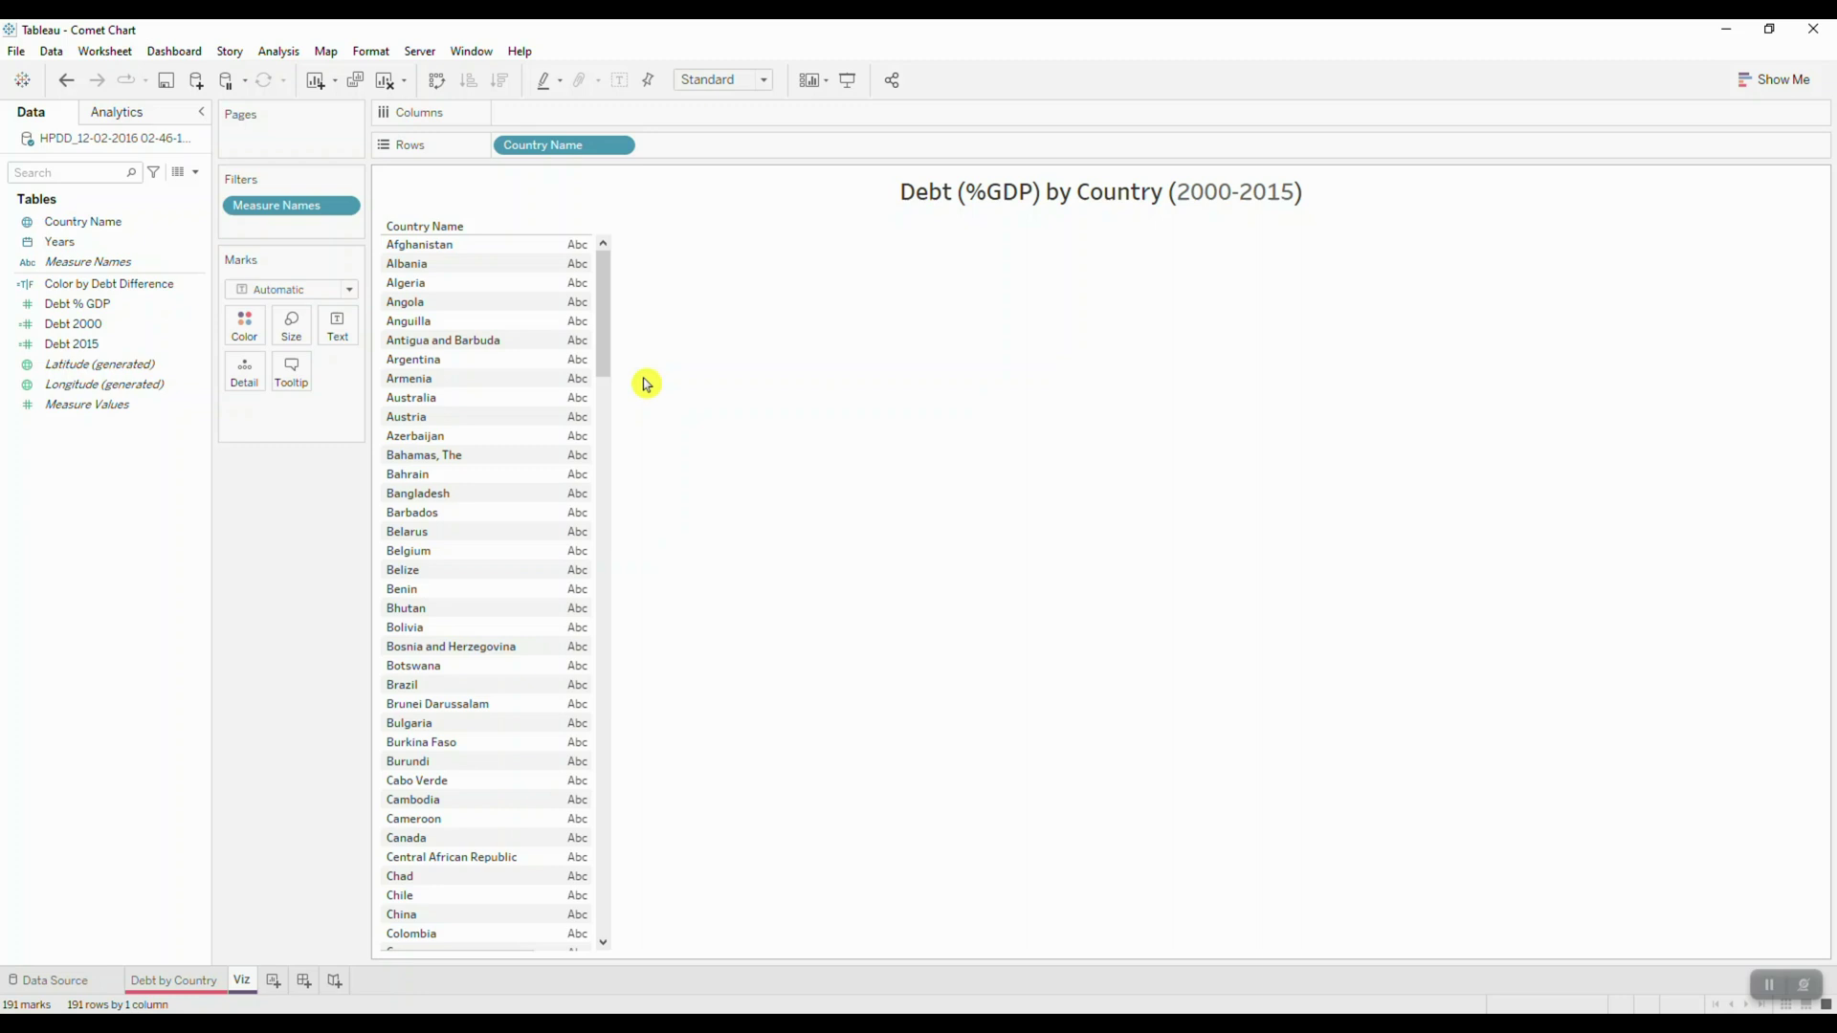
pyautogui.click(127, 405)
pyautogui.moveTo(128, 406); pyautogui.dragTo(572, 105)
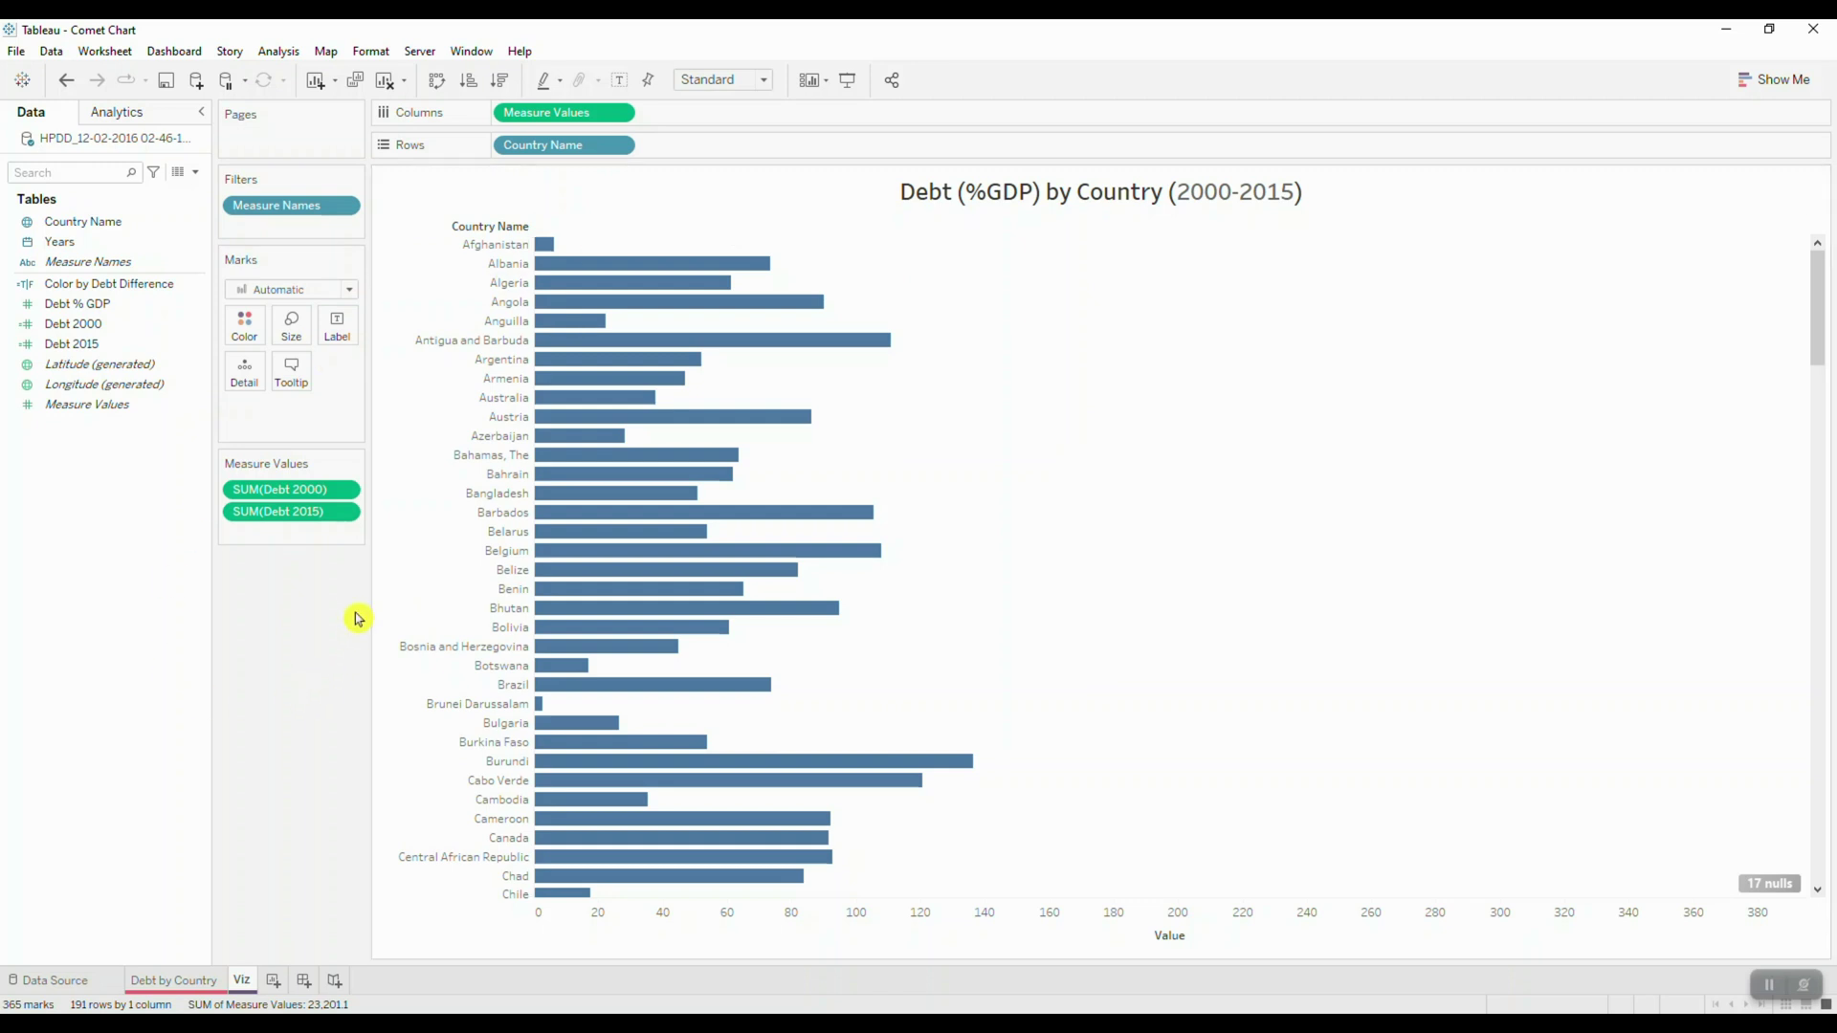
pyautogui.click(146, 332)
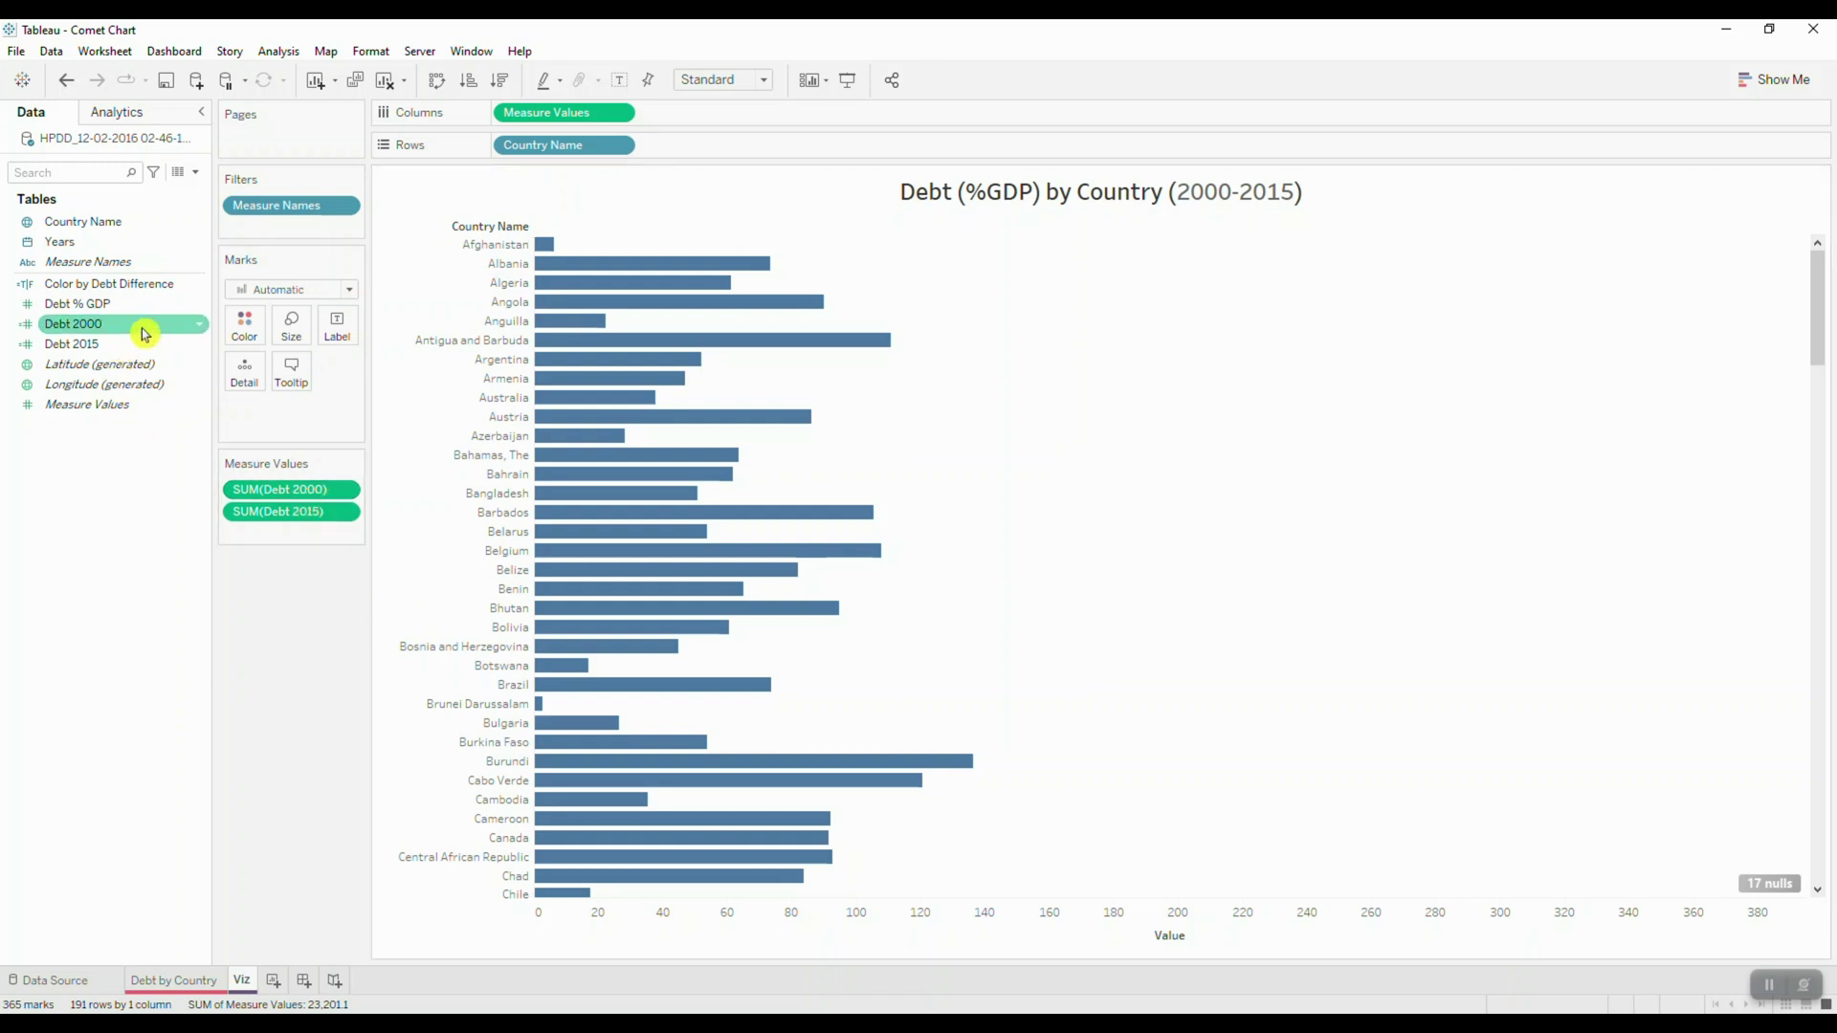
pyautogui.rightClick(191, 327)
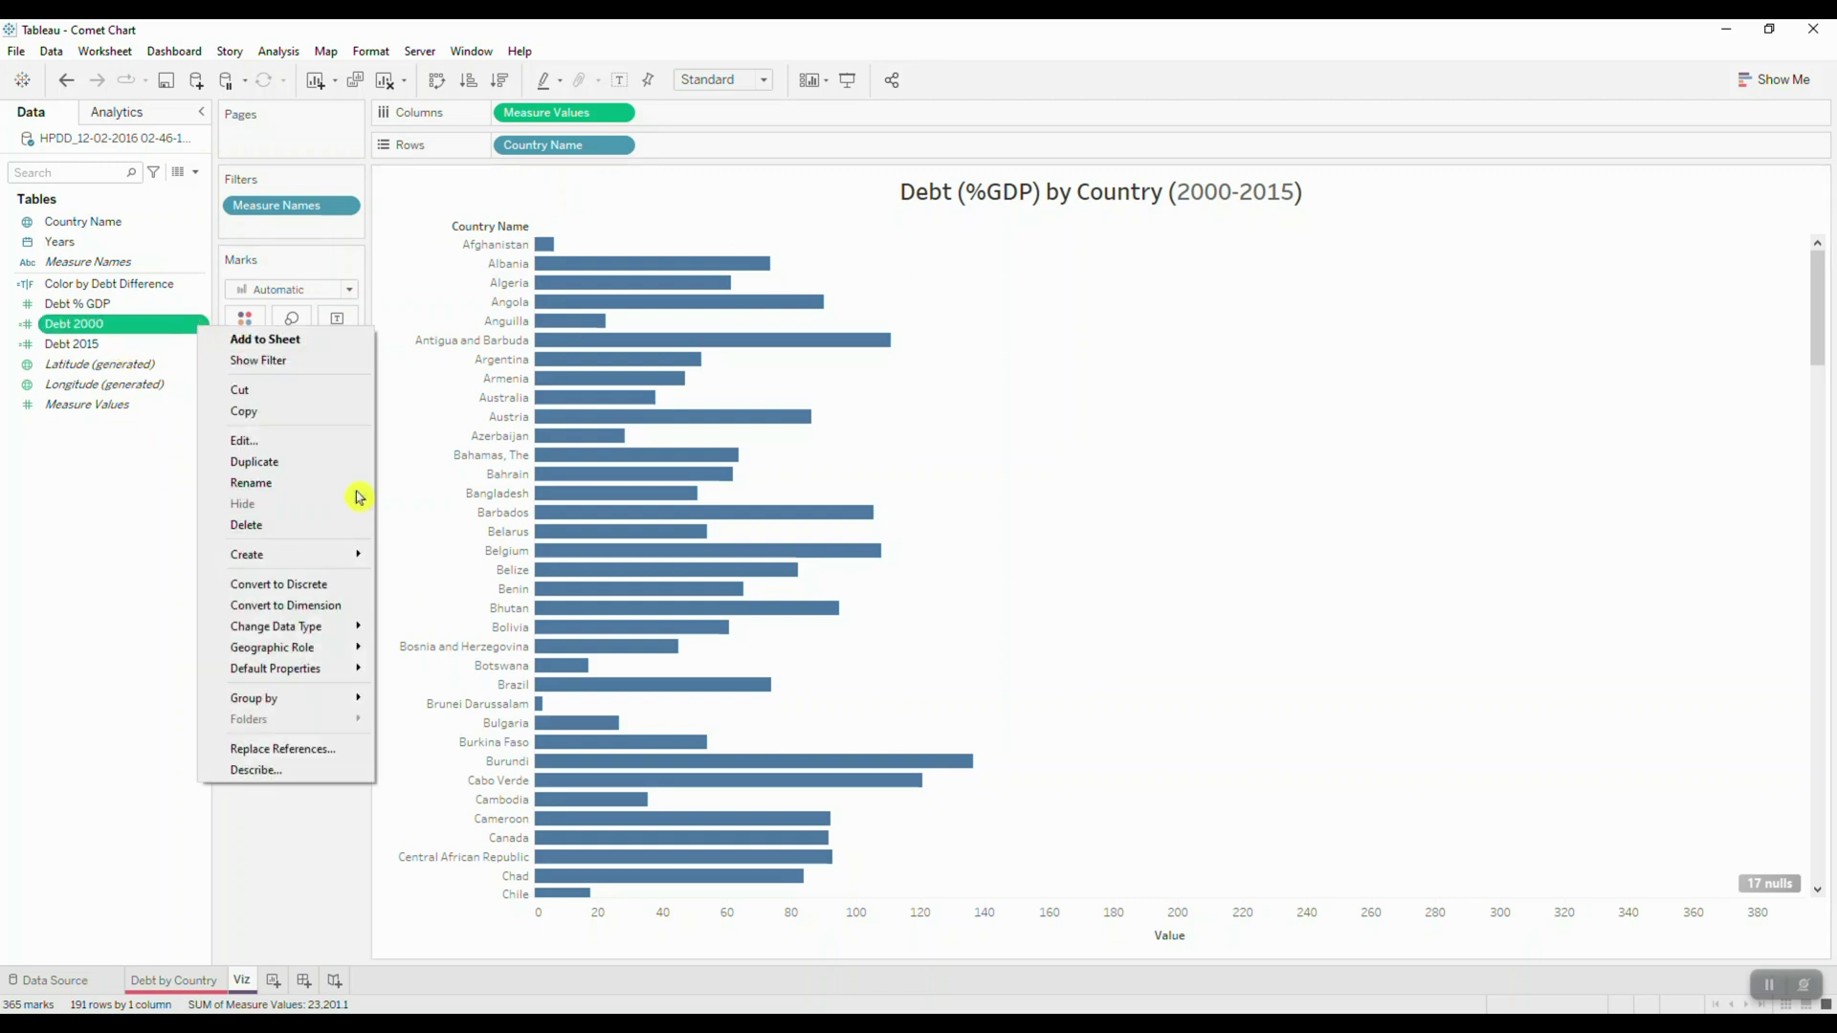
pyautogui.click(346, 439)
pyautogui.moveTo(989, 439); pyautogui.dragTo(910, 328)
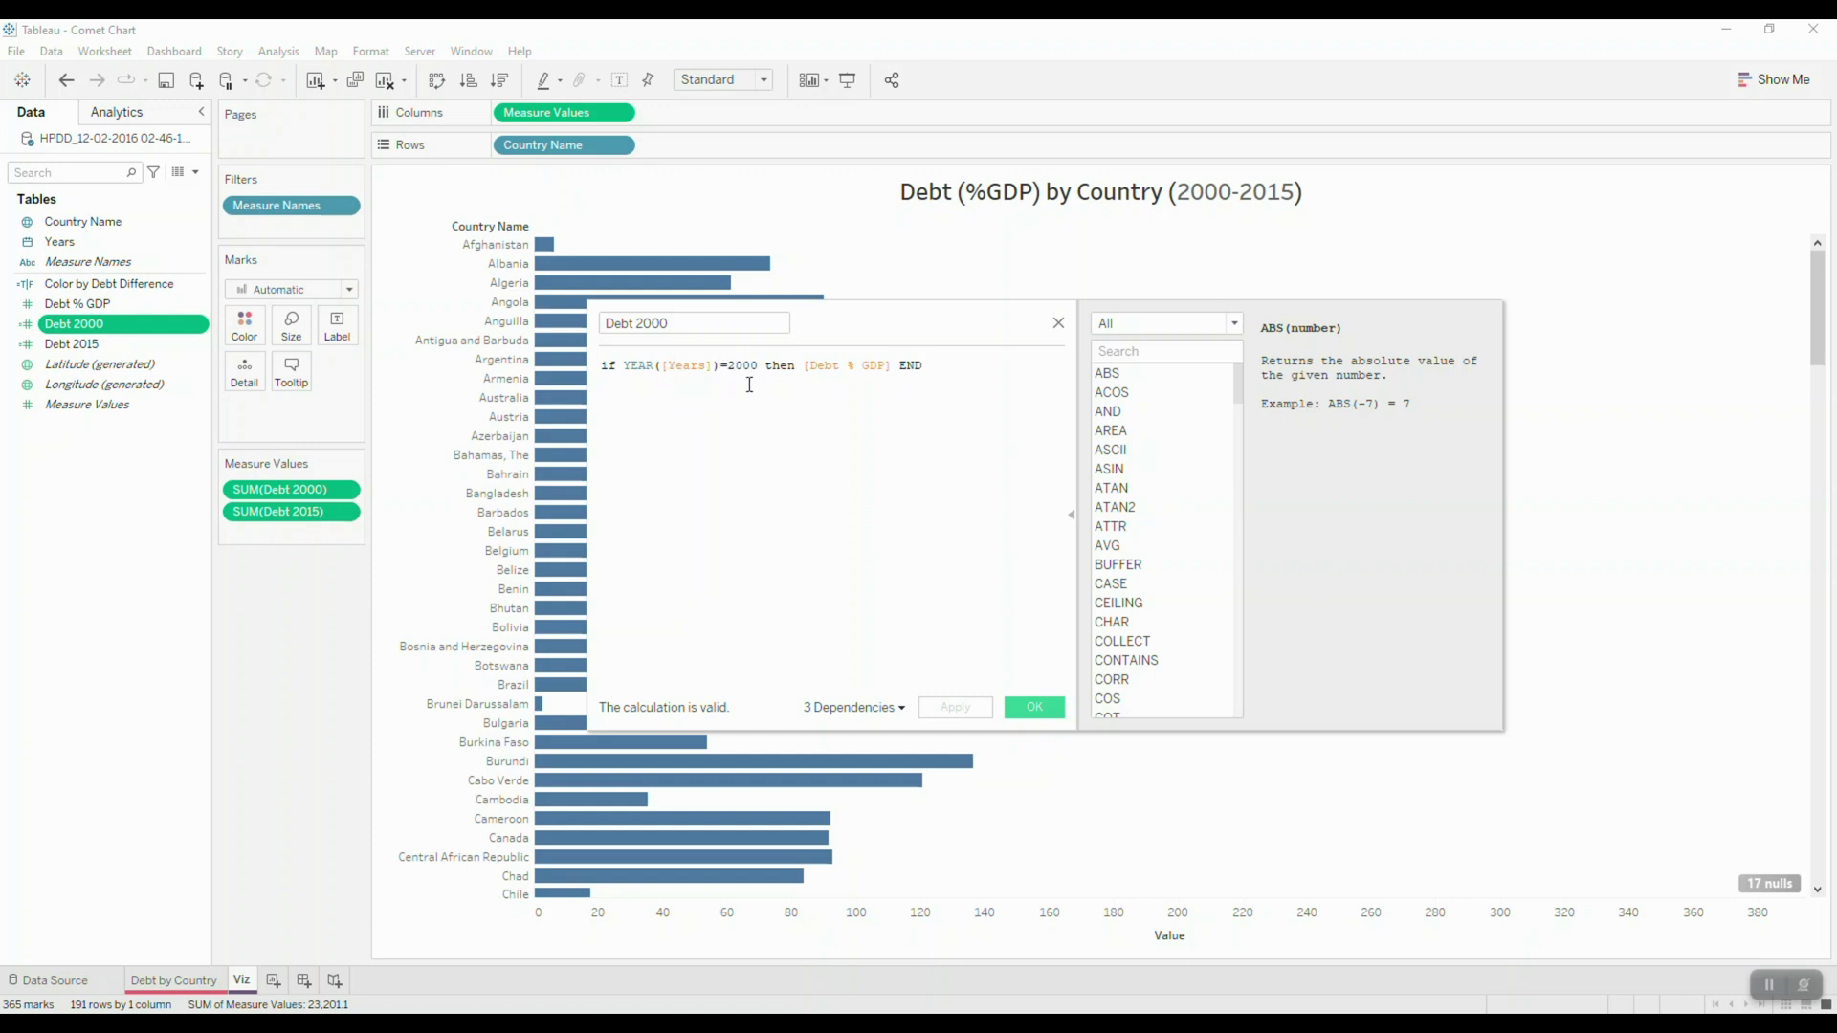
pyautogui.click(1029, 727)
pyautogui.rightClick(198, 350)
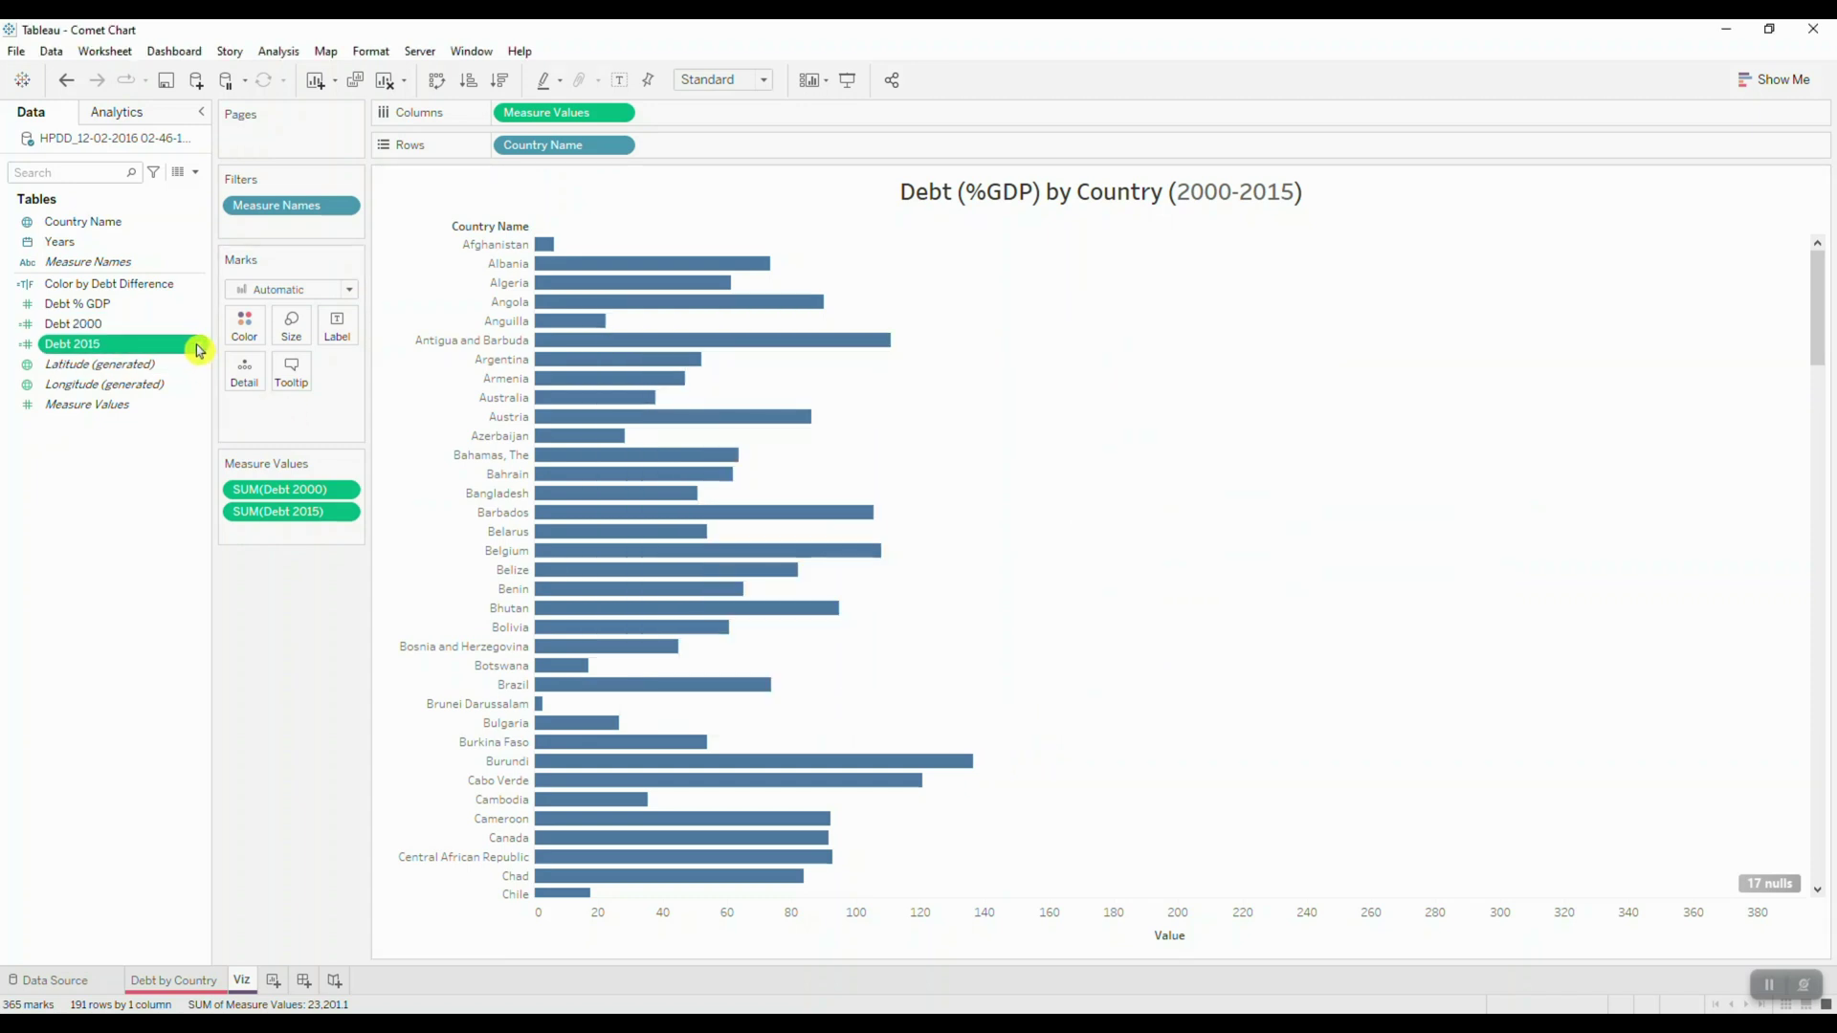
pyautogui.click(273, 459)
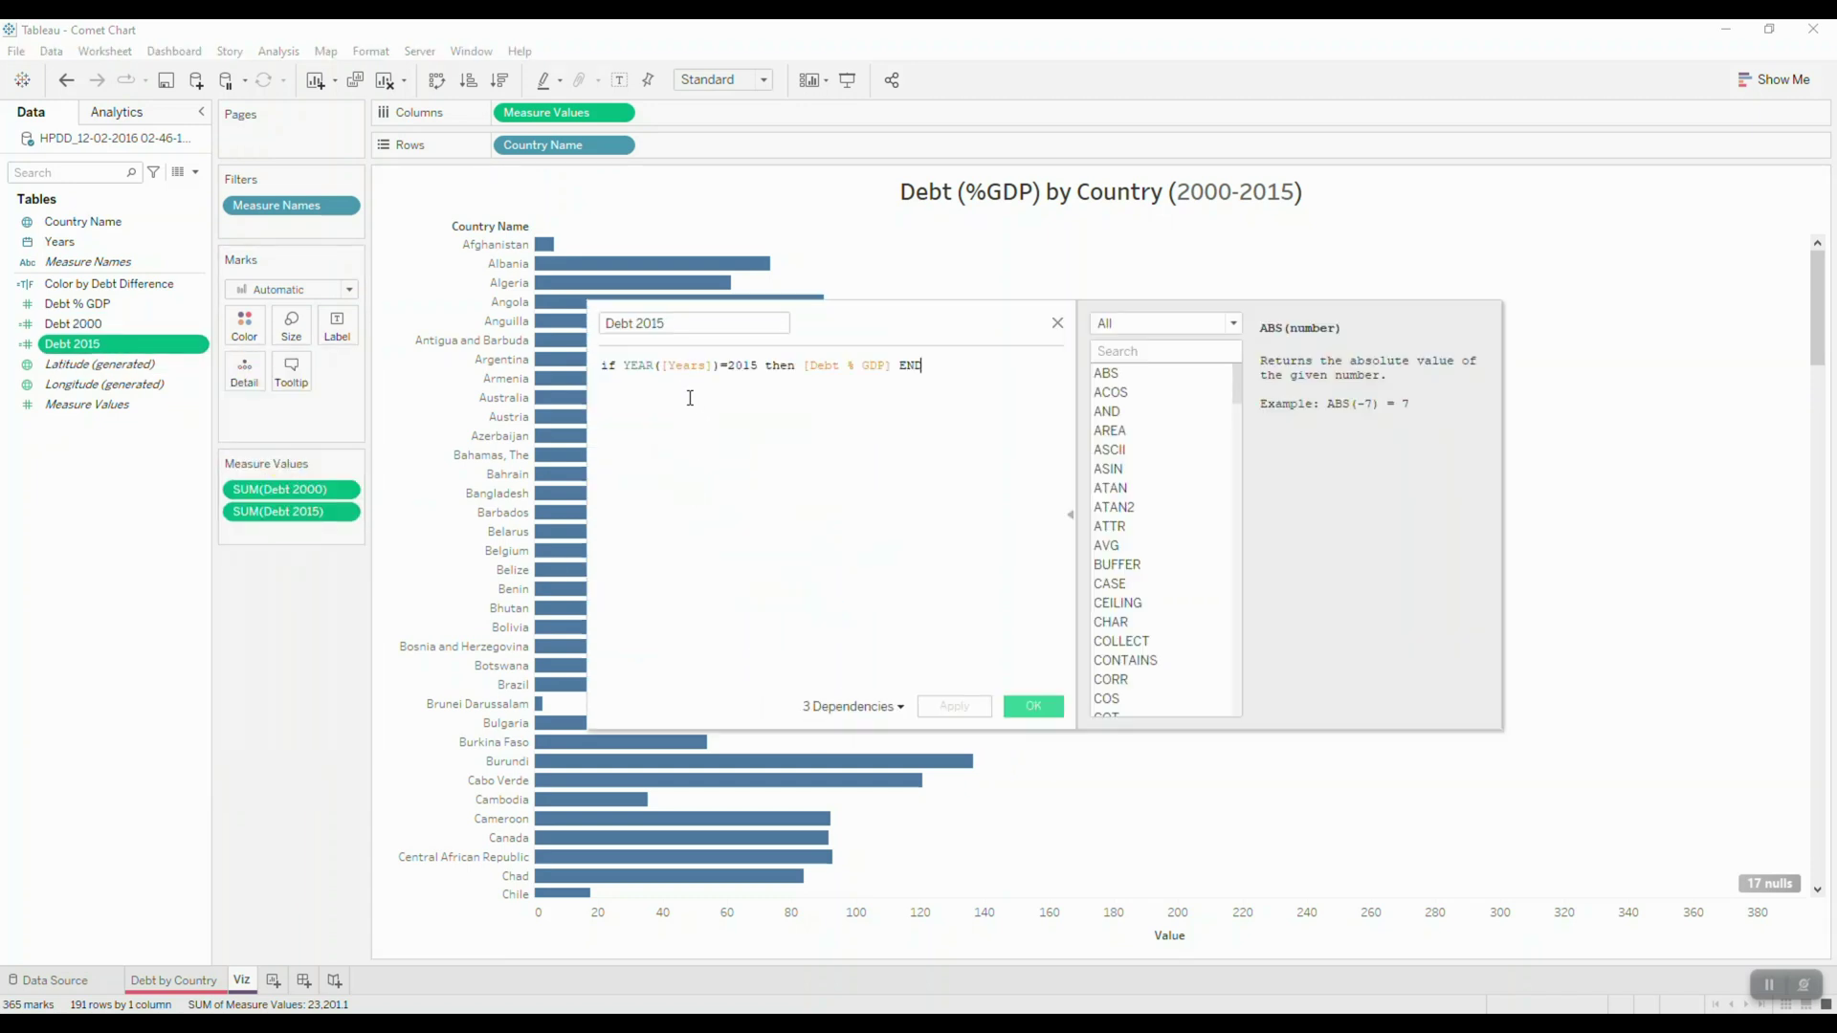
pyautogui.click(1057, 323)
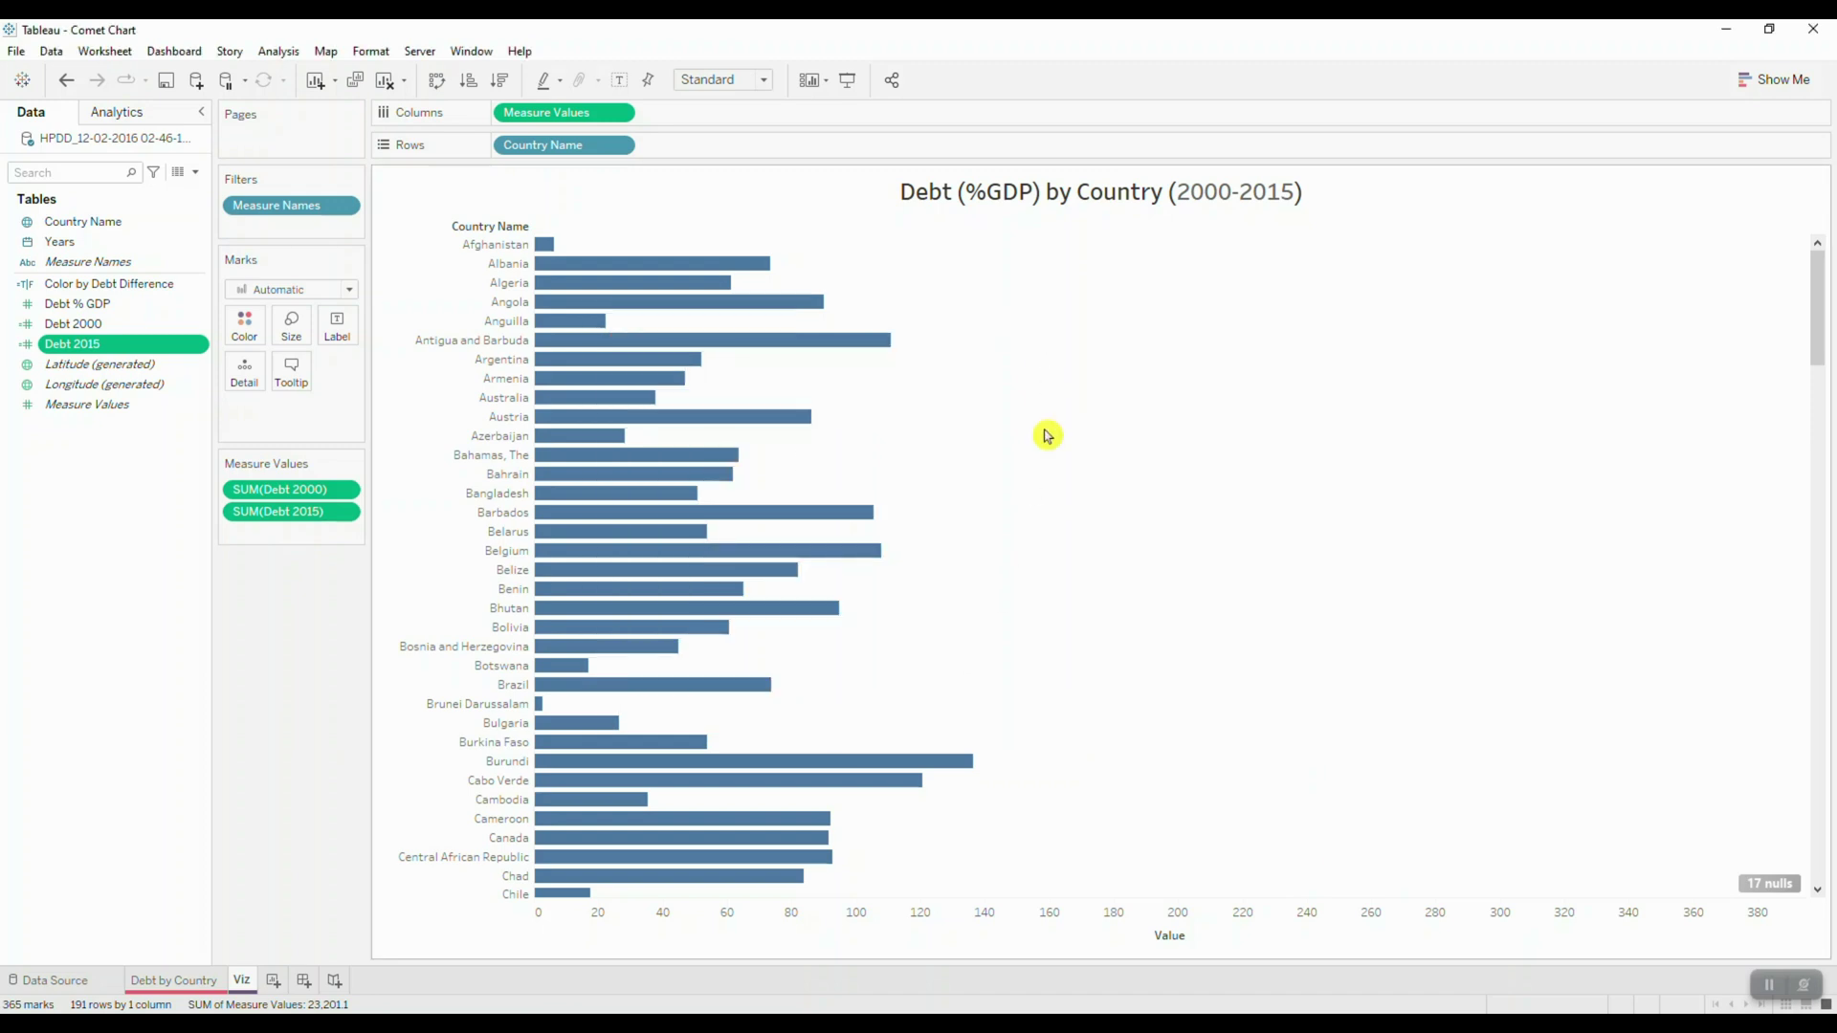
# Step: Switch the mark type to Line and use Measure Names as the path, joining each country's 2000 and 2015 values
pyautogui.click(348, 289)
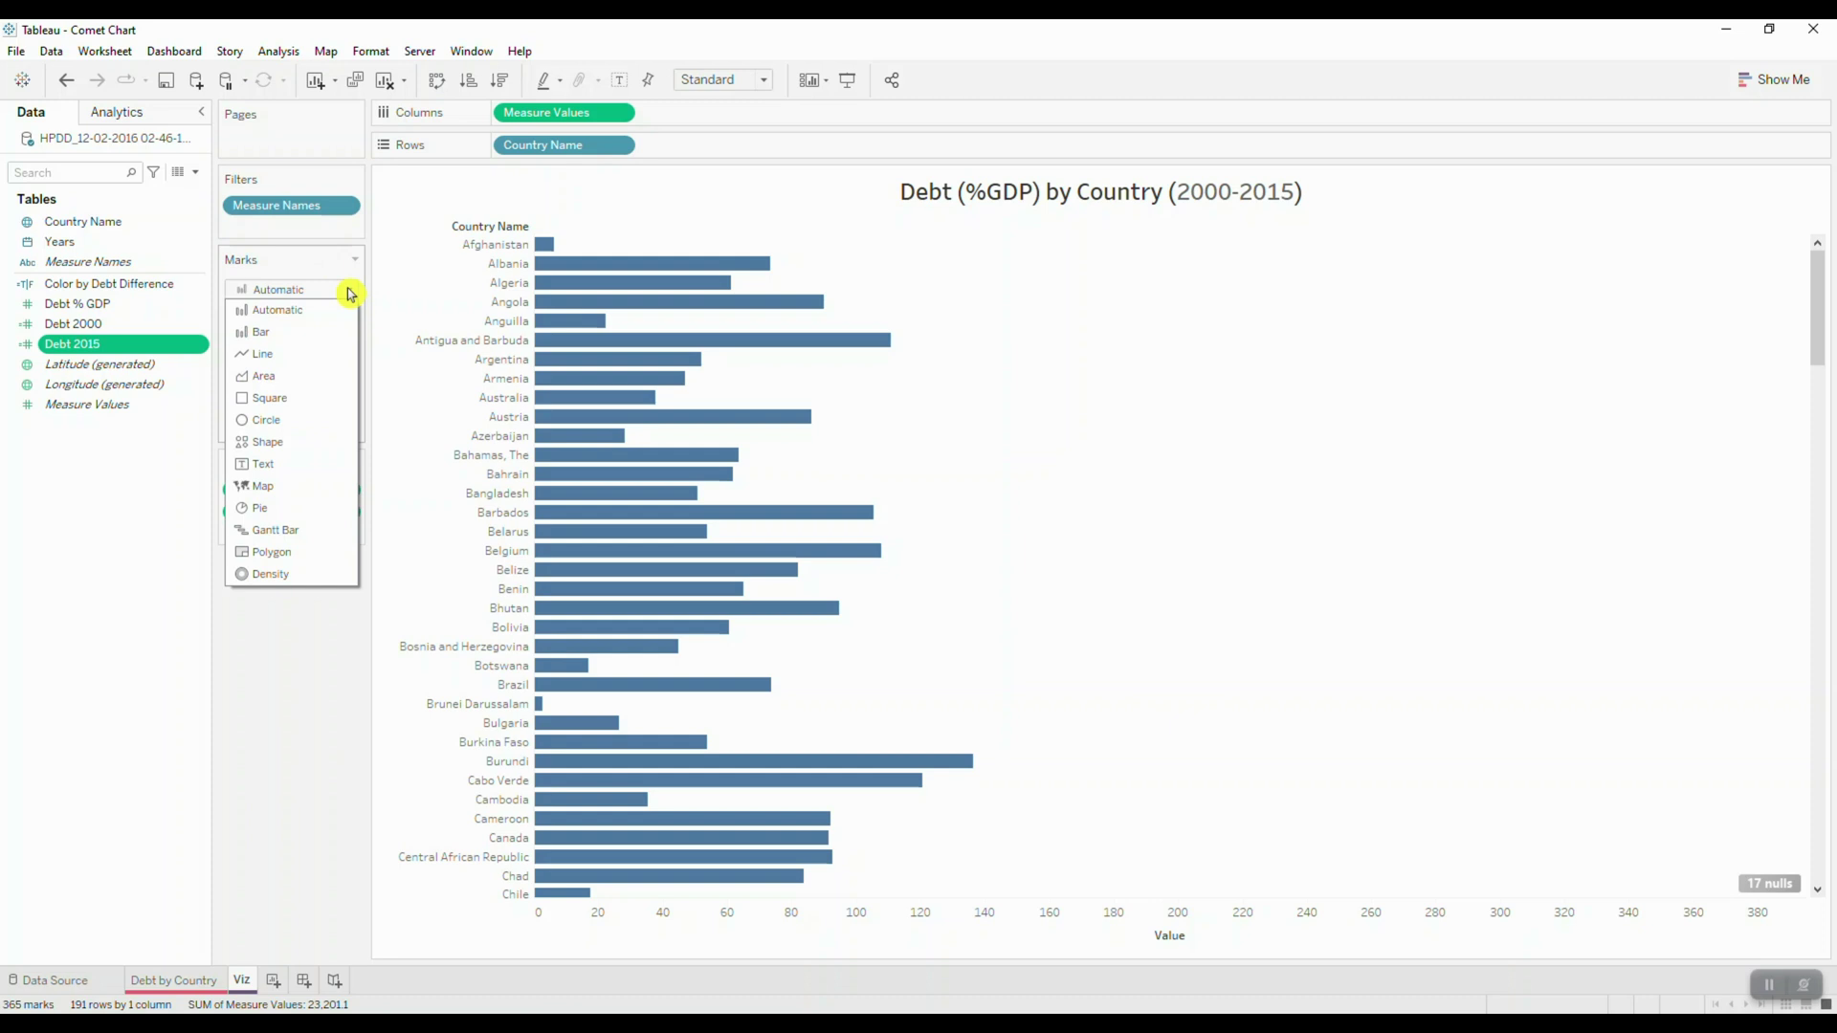
pyautogui.click(328, 355)
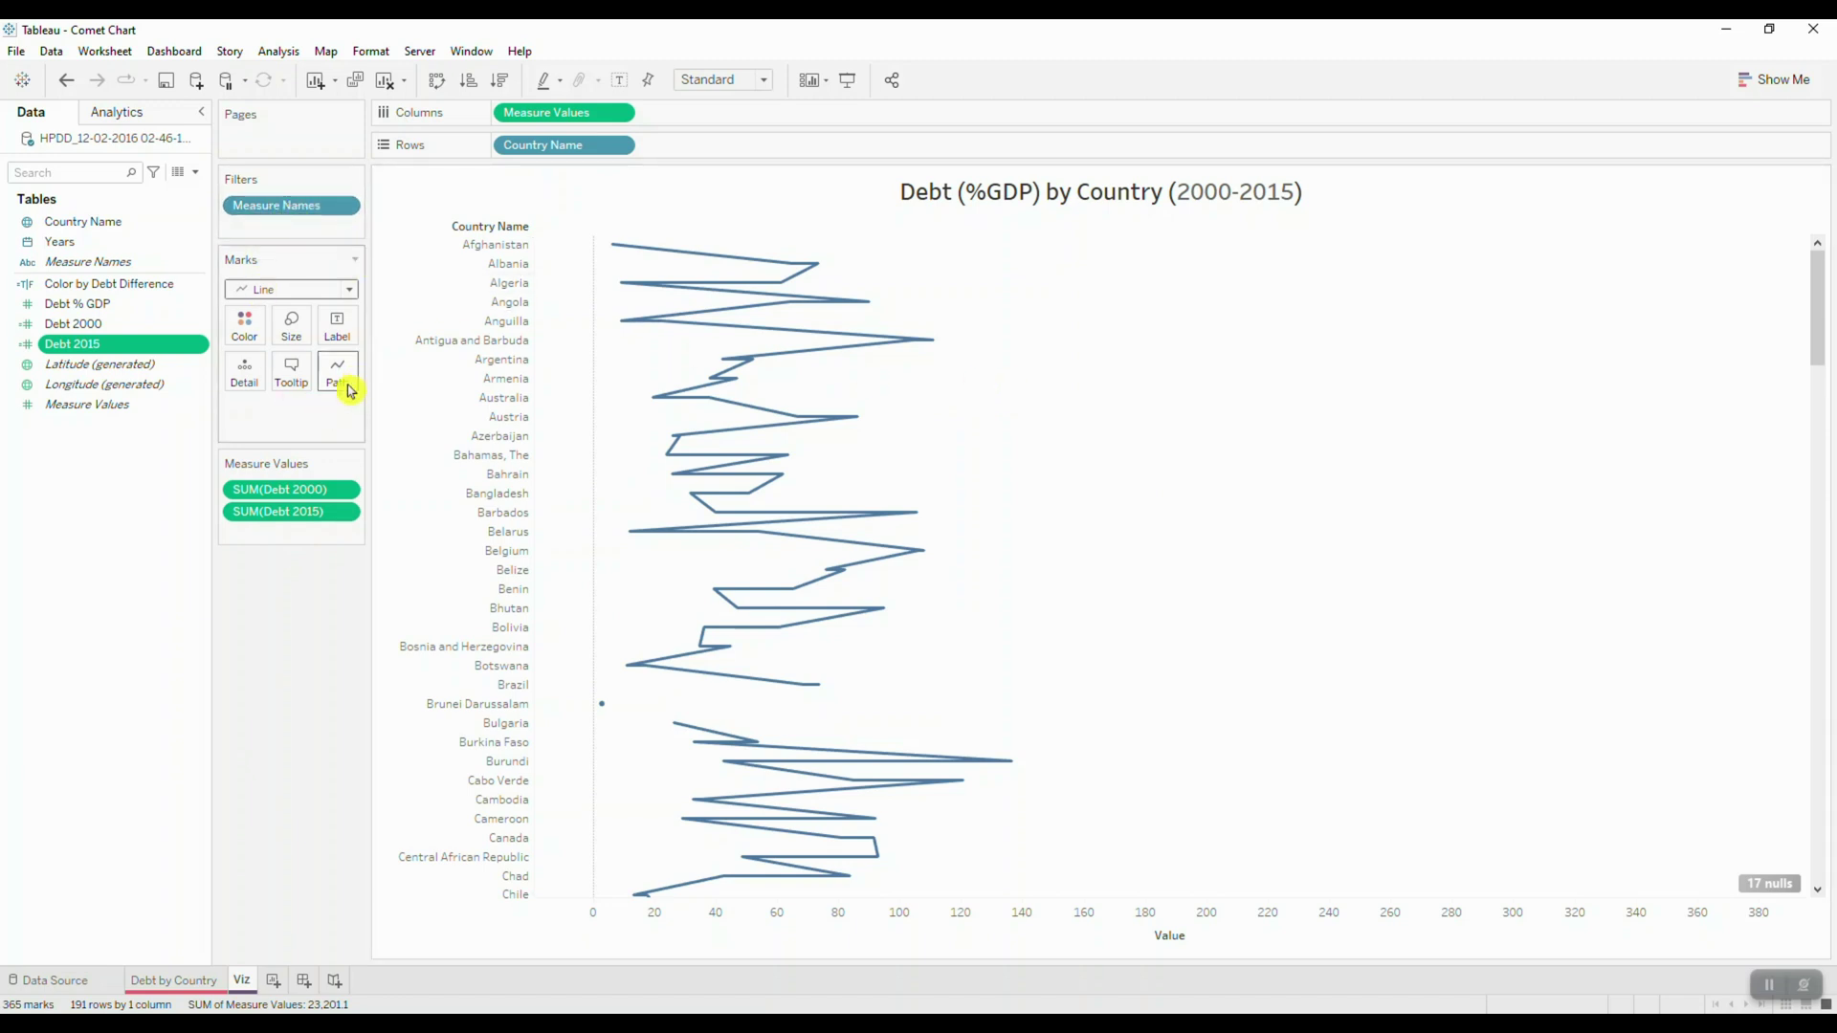
pyautogui.moveTo(74, 264); pyautogui.dragTo(339, 382)
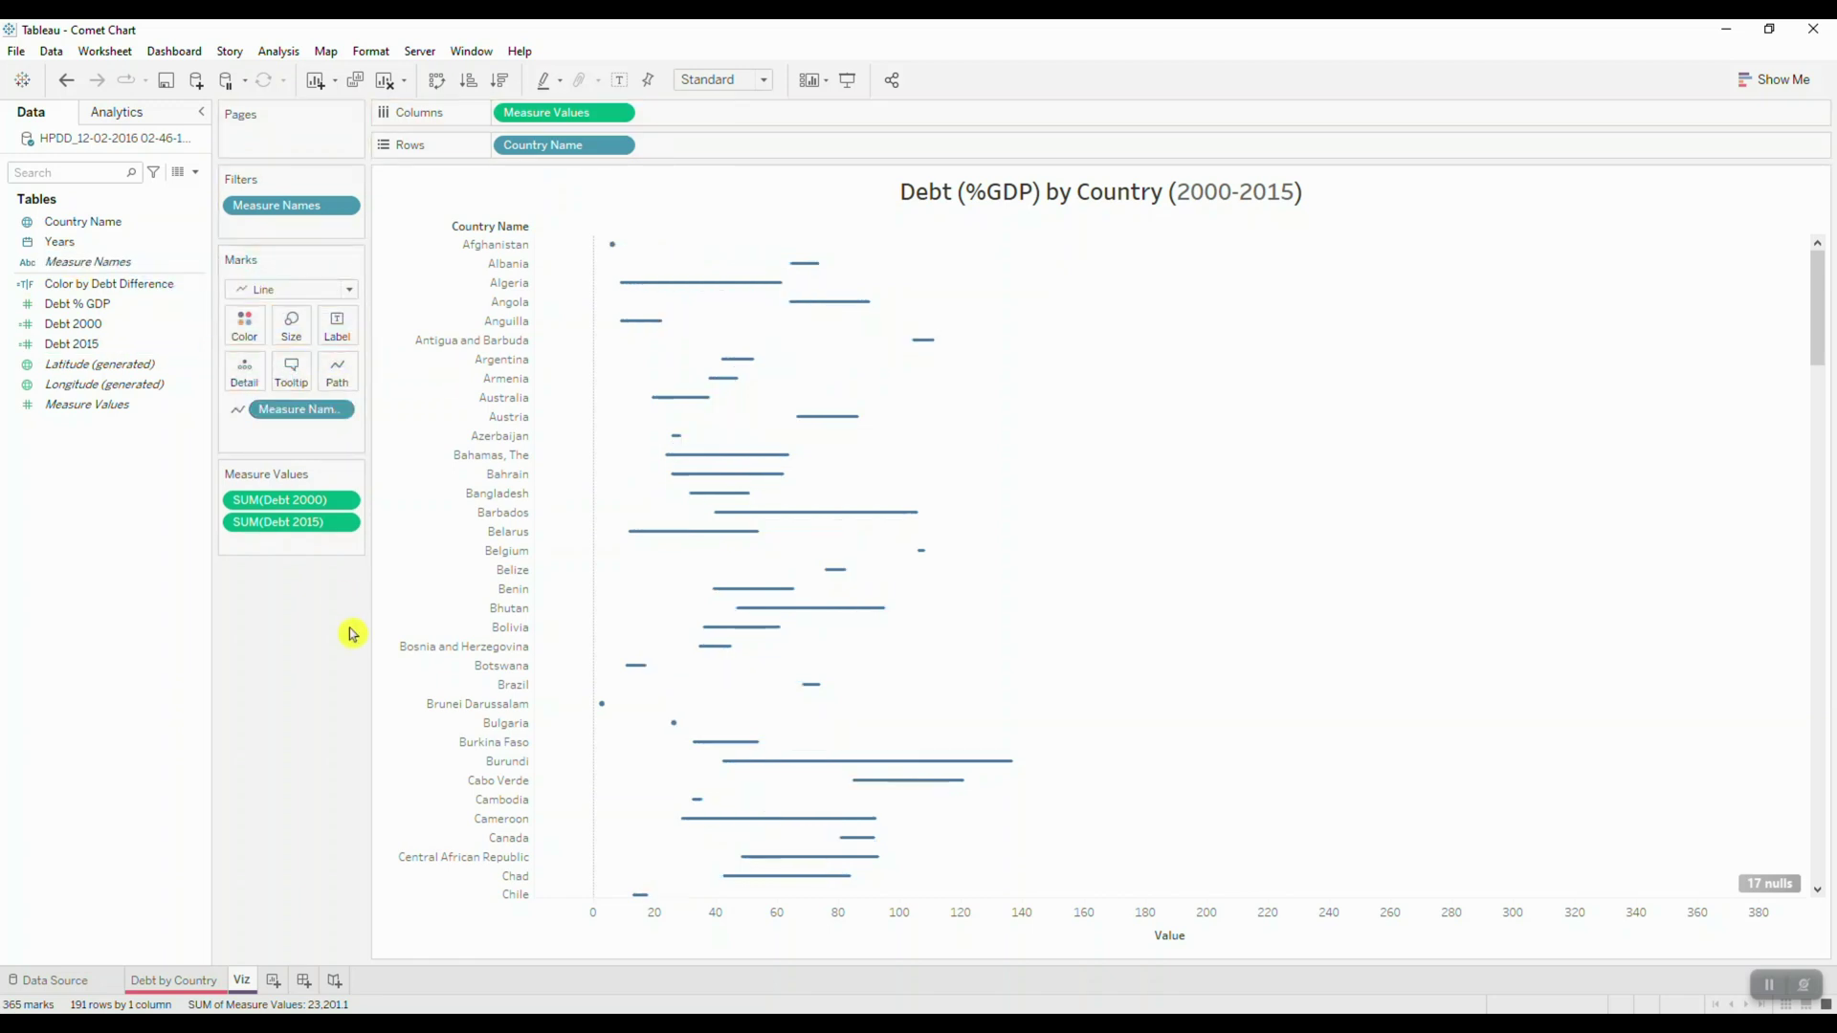
pyautogui.moveTo(709, 287)
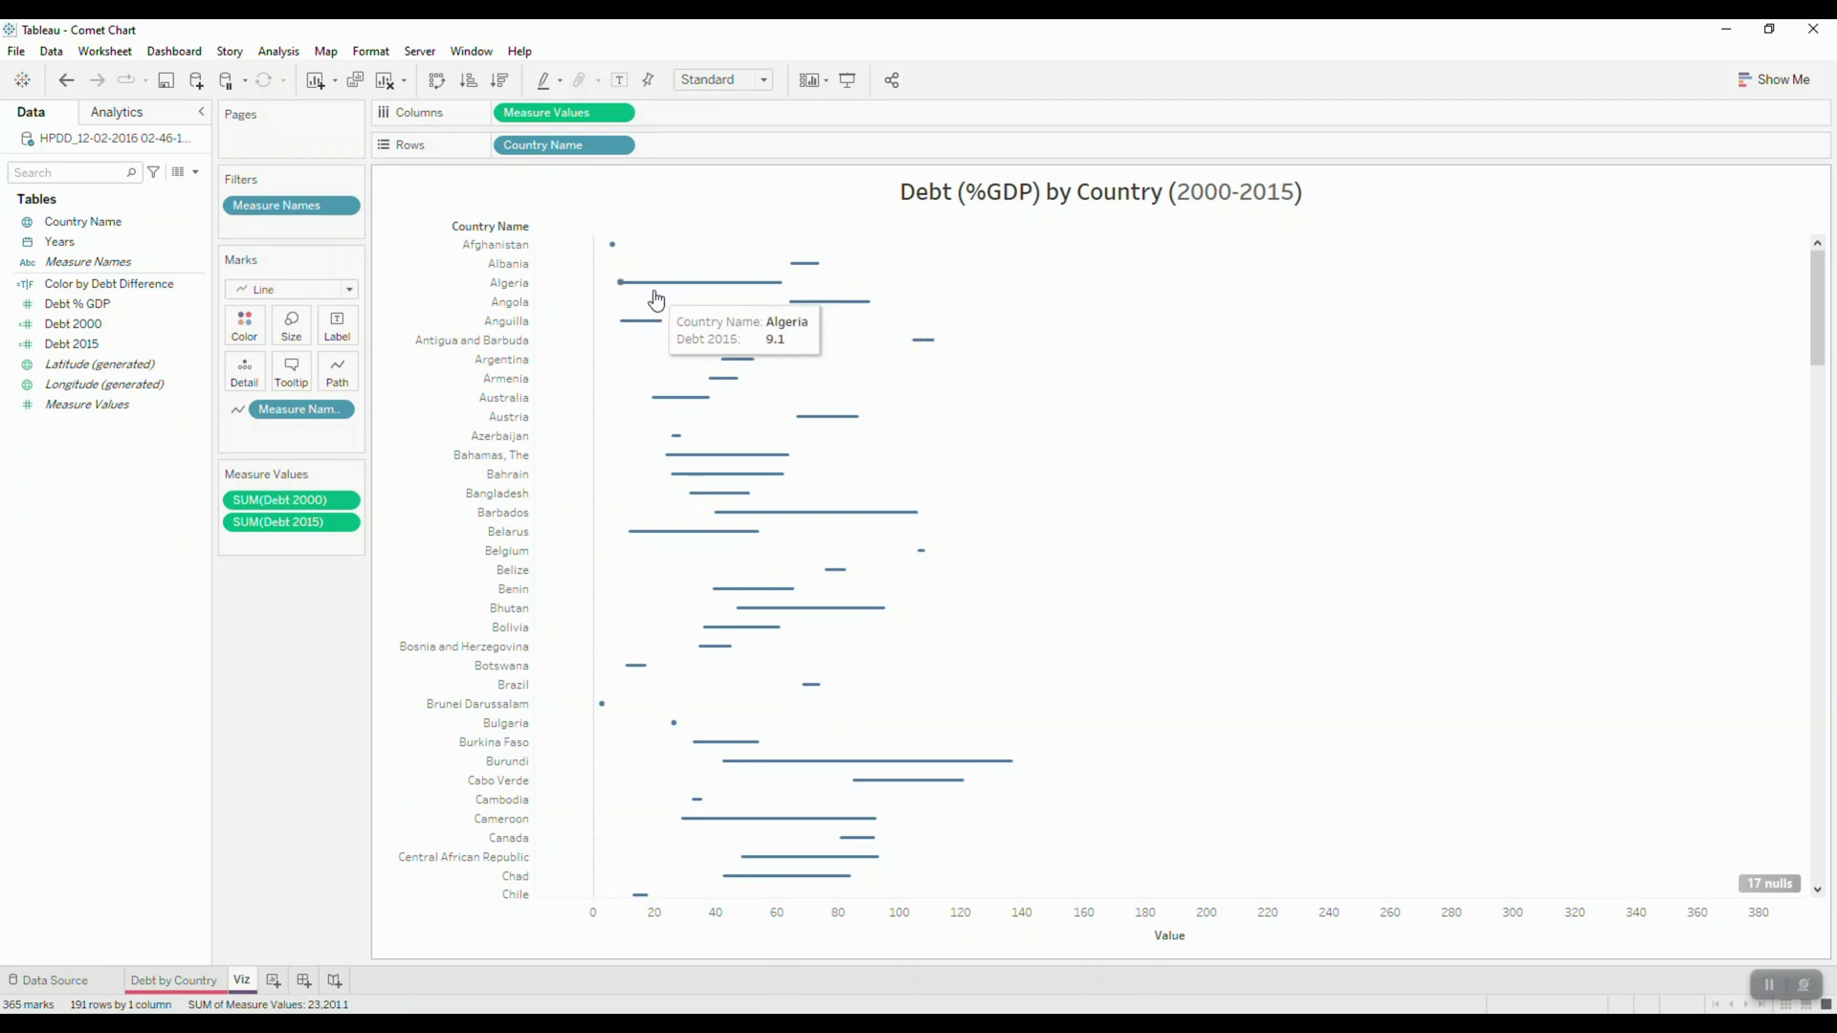
pyautogui.click(803, 283)
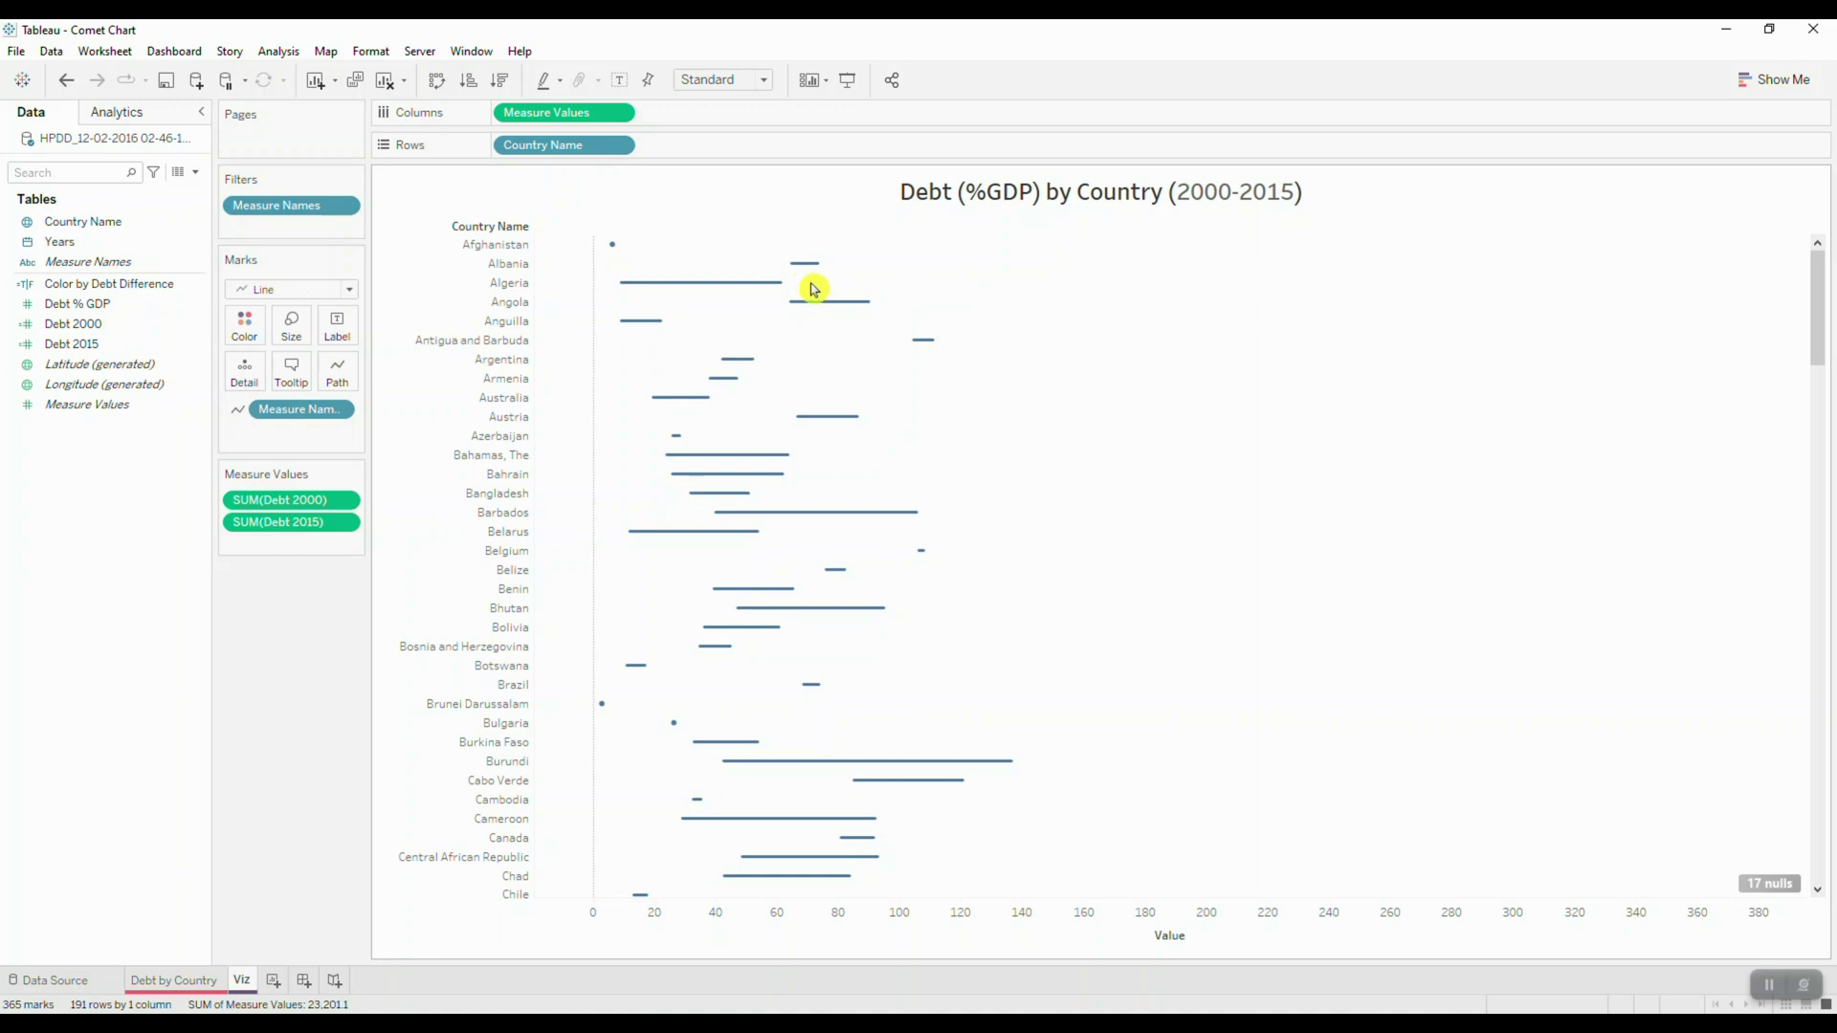
# Step: Put Measure Names on Size so each country's line tapers into a comet
pyautogui.moveTo(176, 260); pyautogui.dragTo(297, 326)
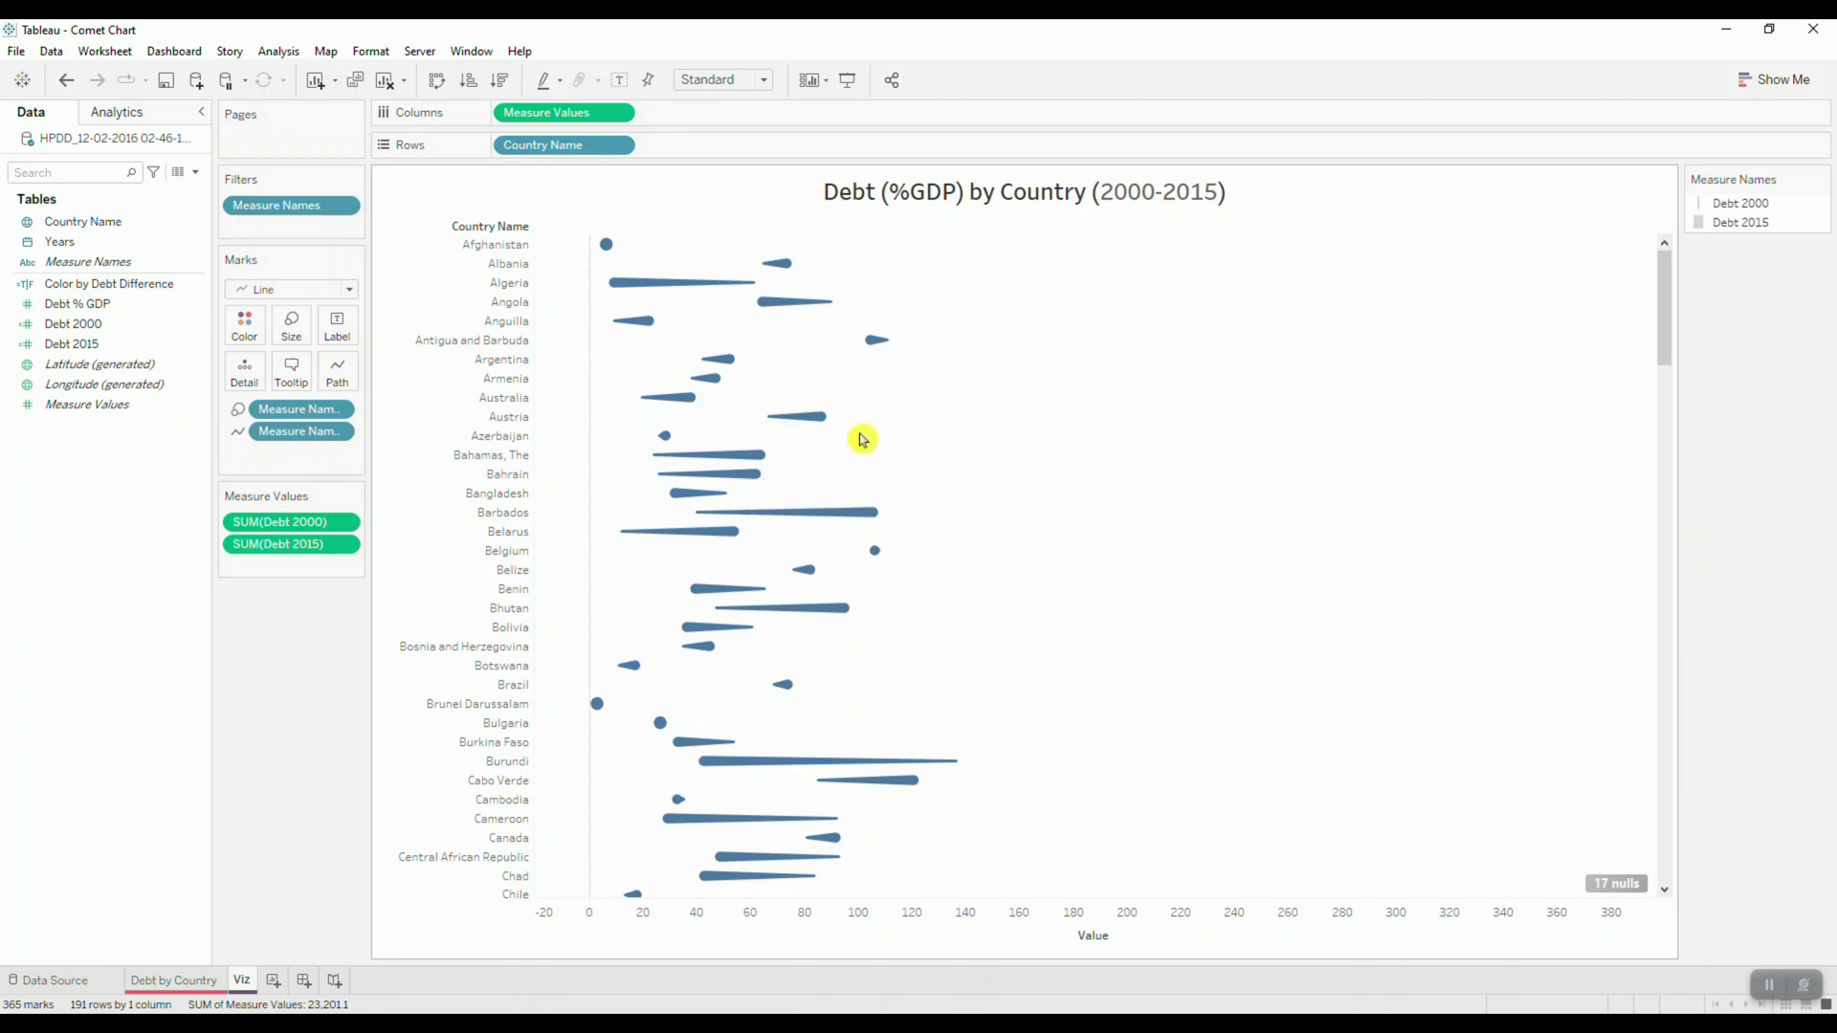
# Step: Create a new calculated field named 'Color Difference for each country'
pyautogui.click(196, 173)
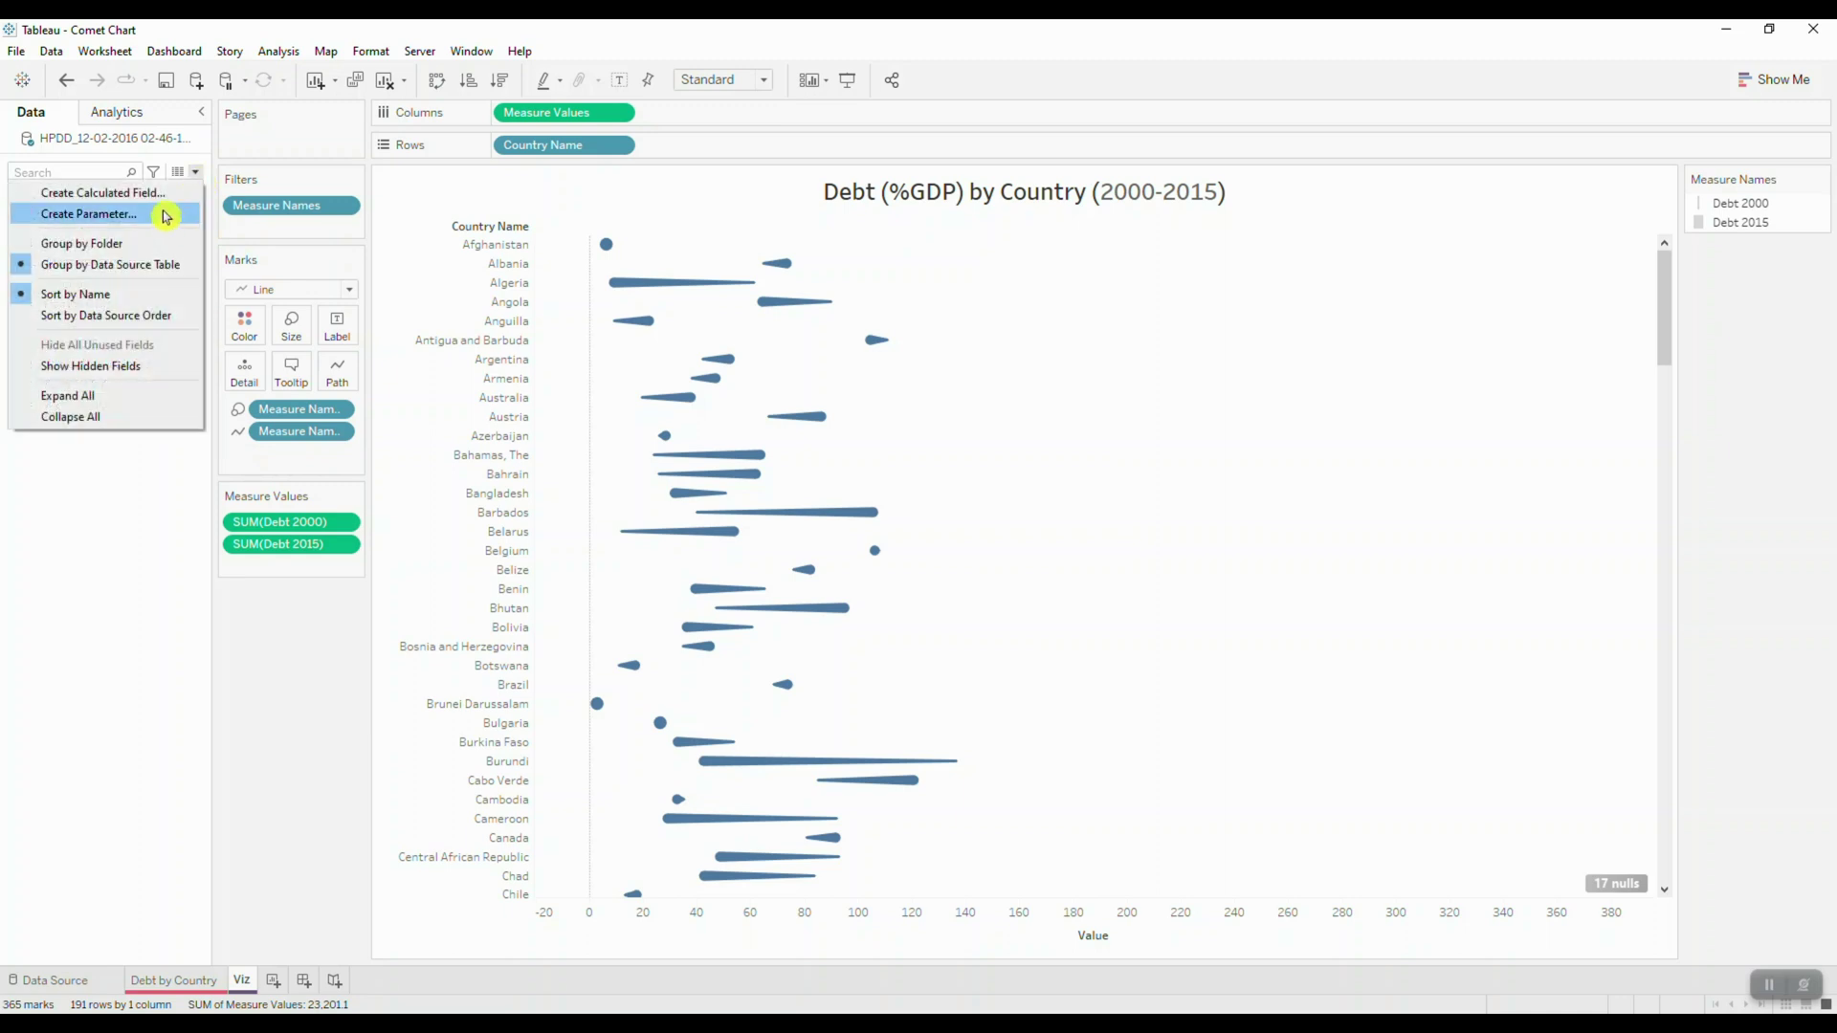
pyautogui.click(158, 192)
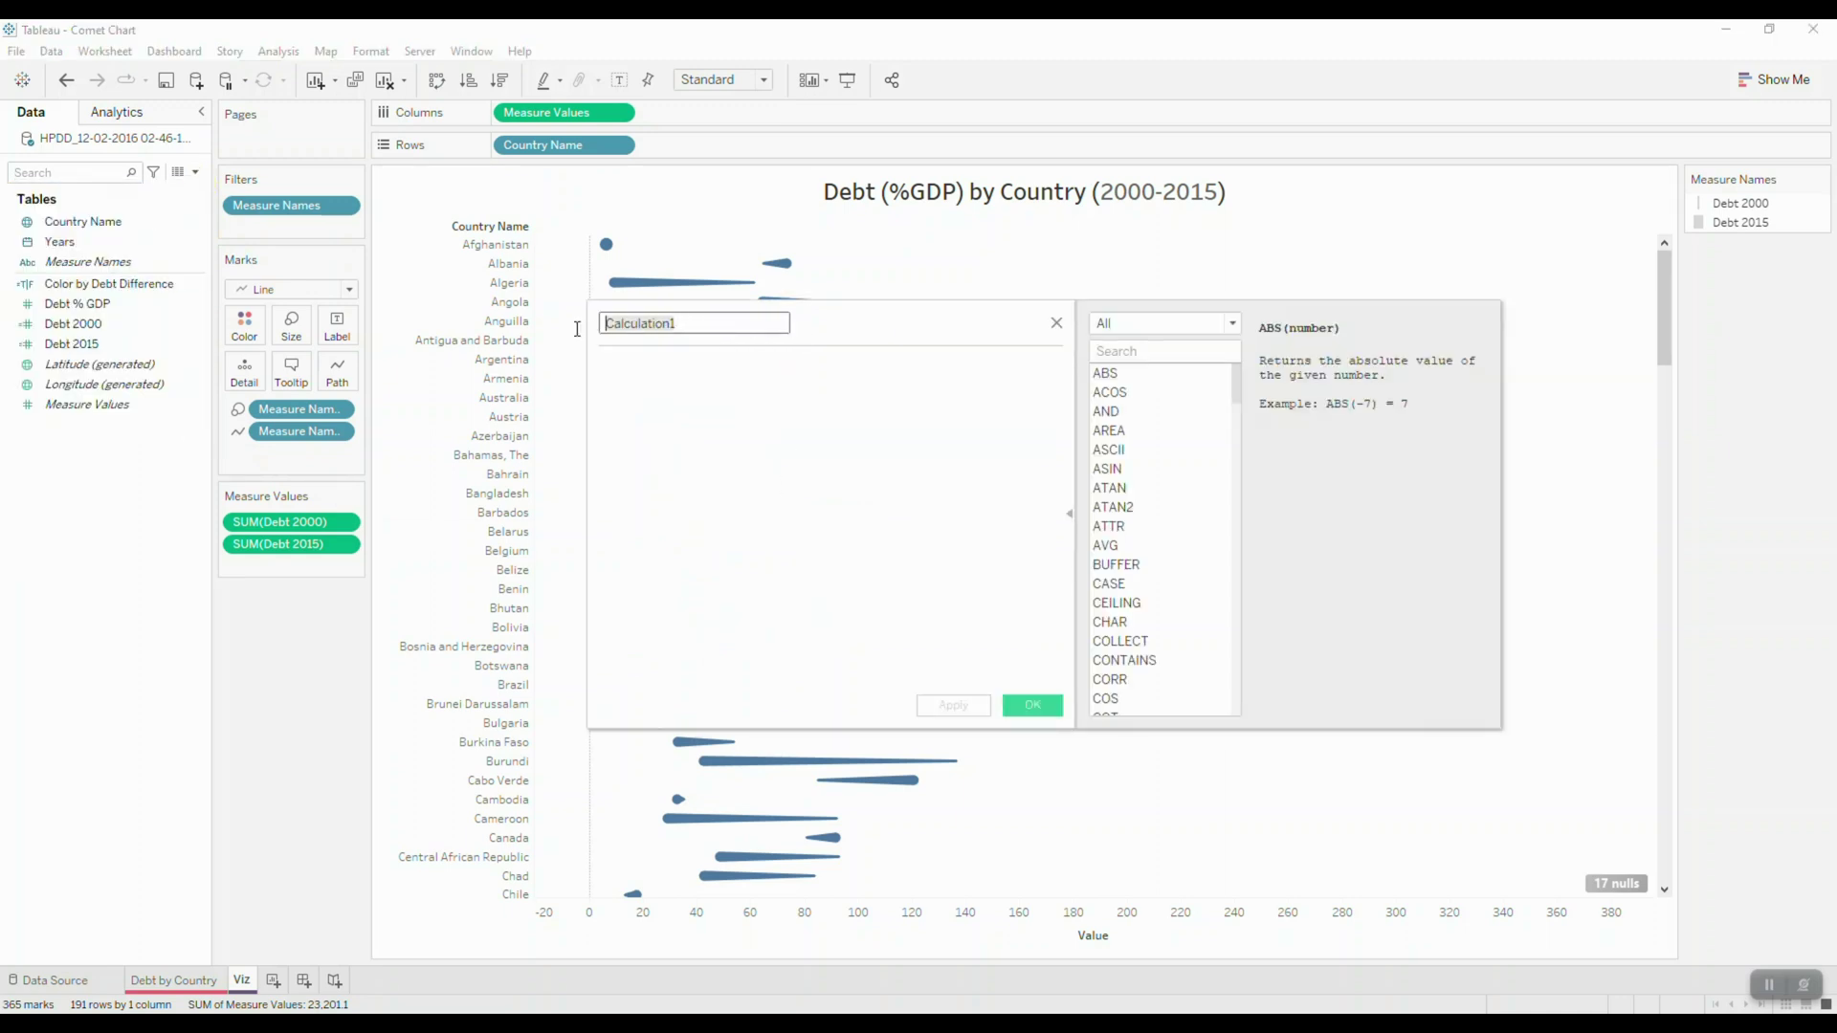
pyautogui.write('Color')
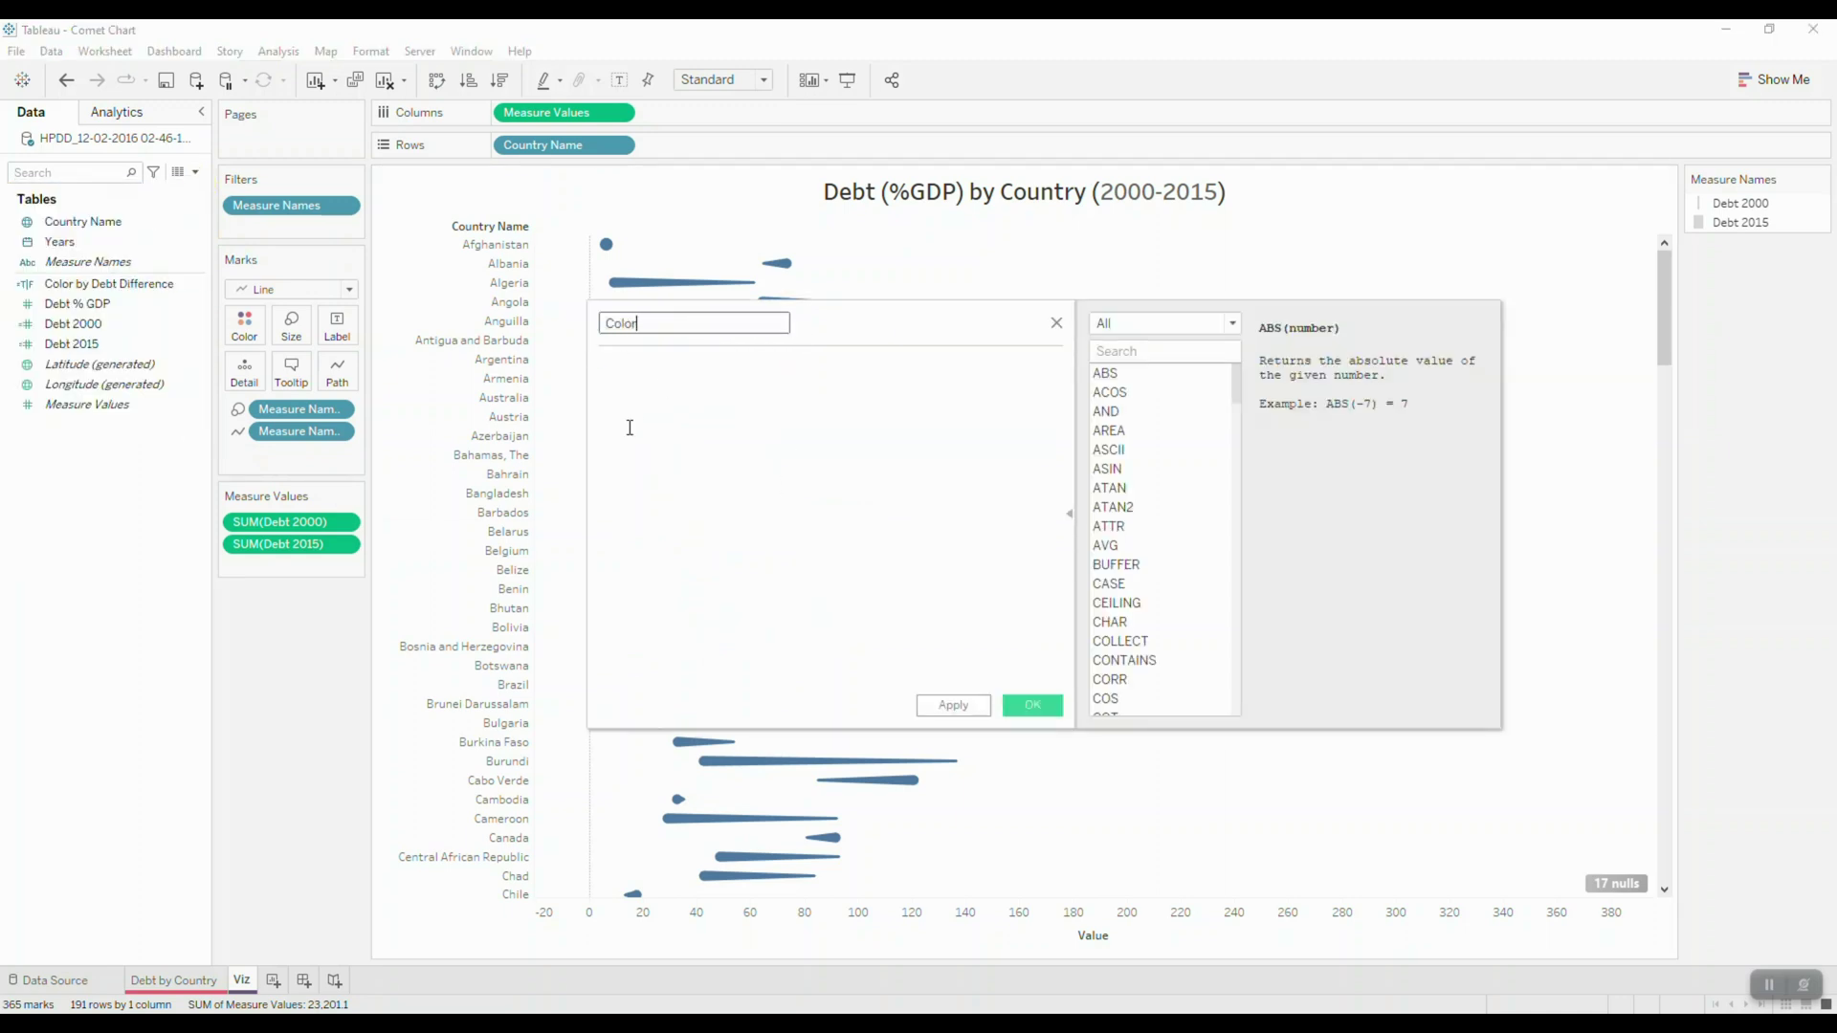
pyautogui.write(' Difference for each country')
# Step: Enter the formula SUM([Debt 2015]) > SUM([Debt 2000]) and save the field
pyautogui.click(630, 435)
pyautogui.write('sum')
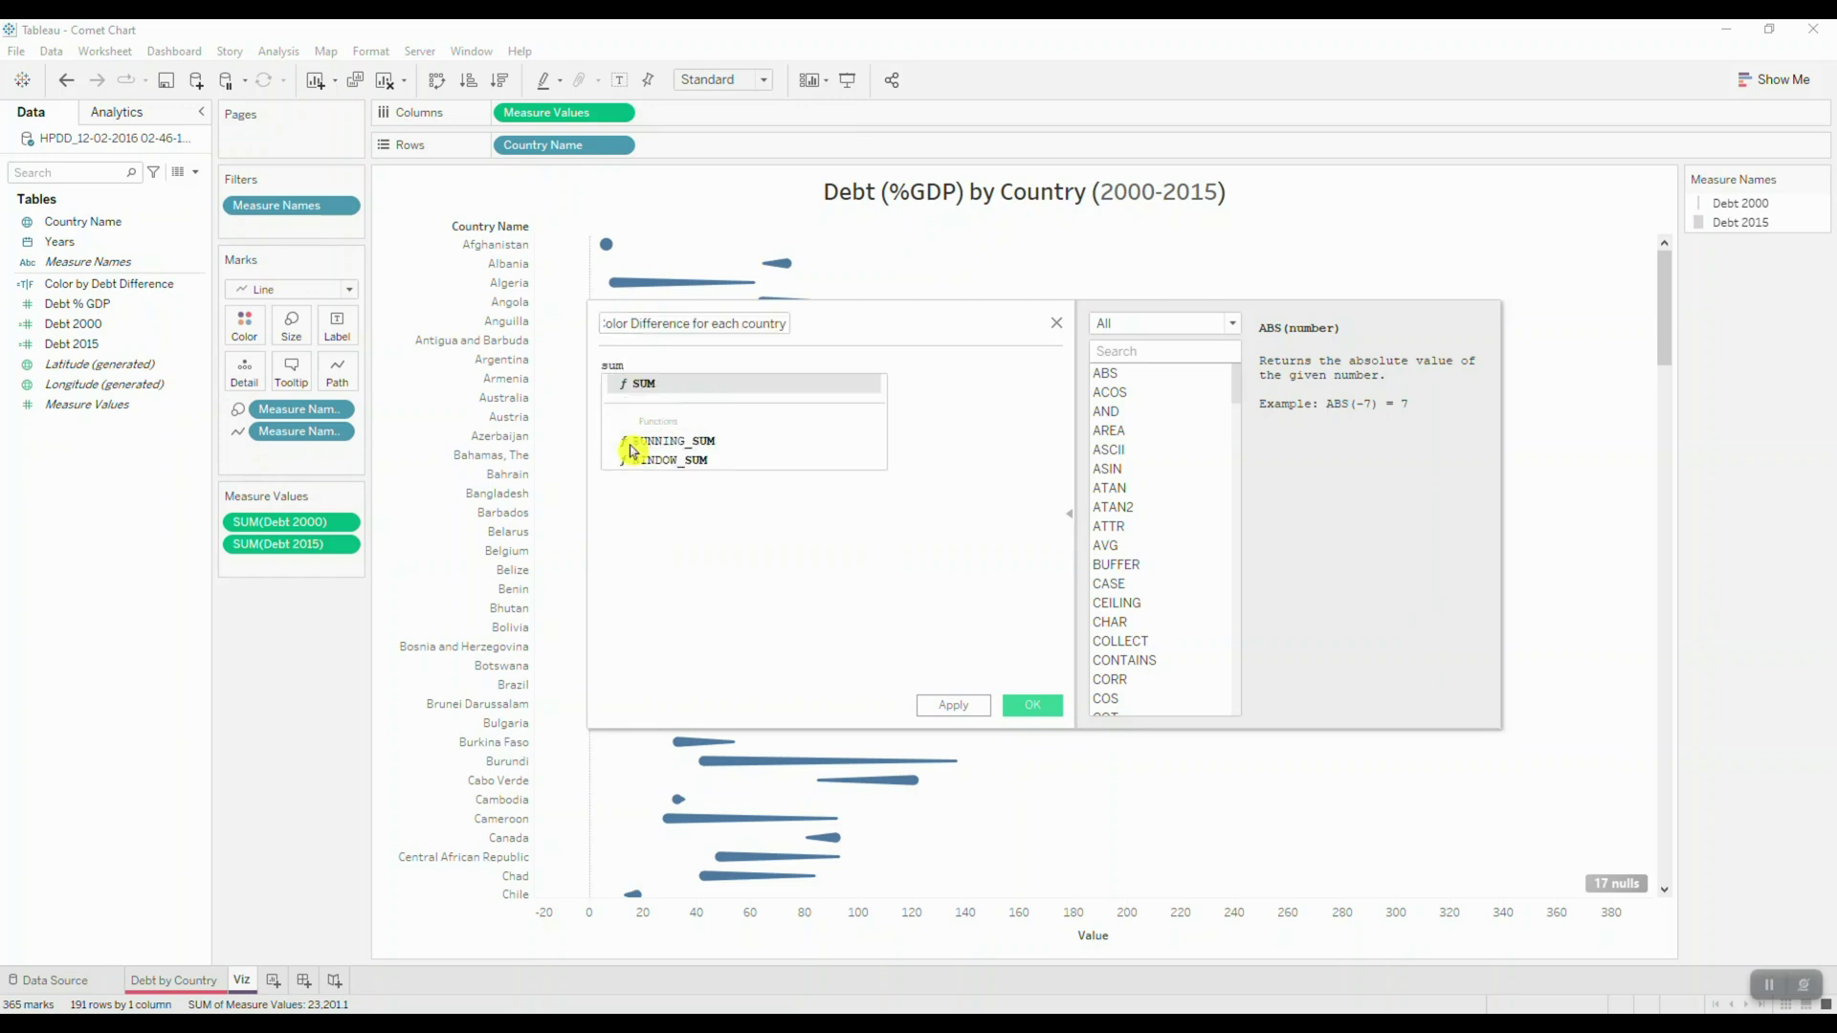
pyautogui.press('Return')
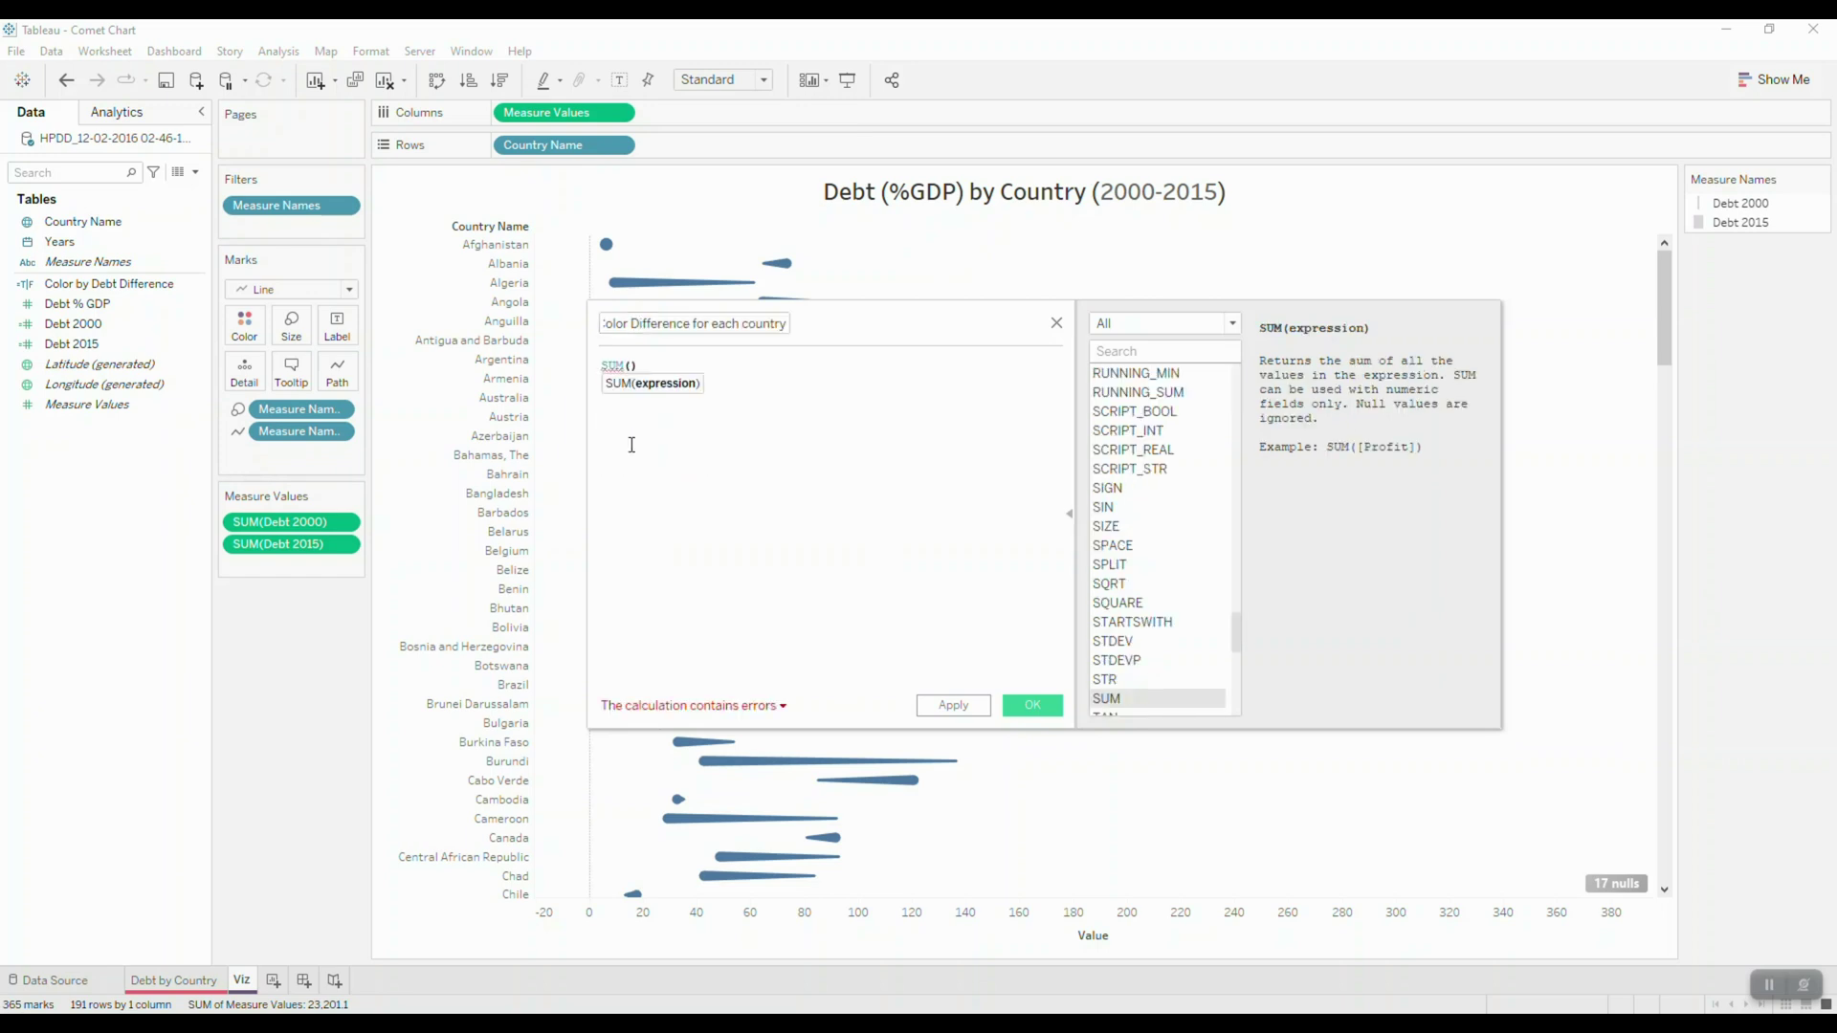
pyautogui.write('deb')
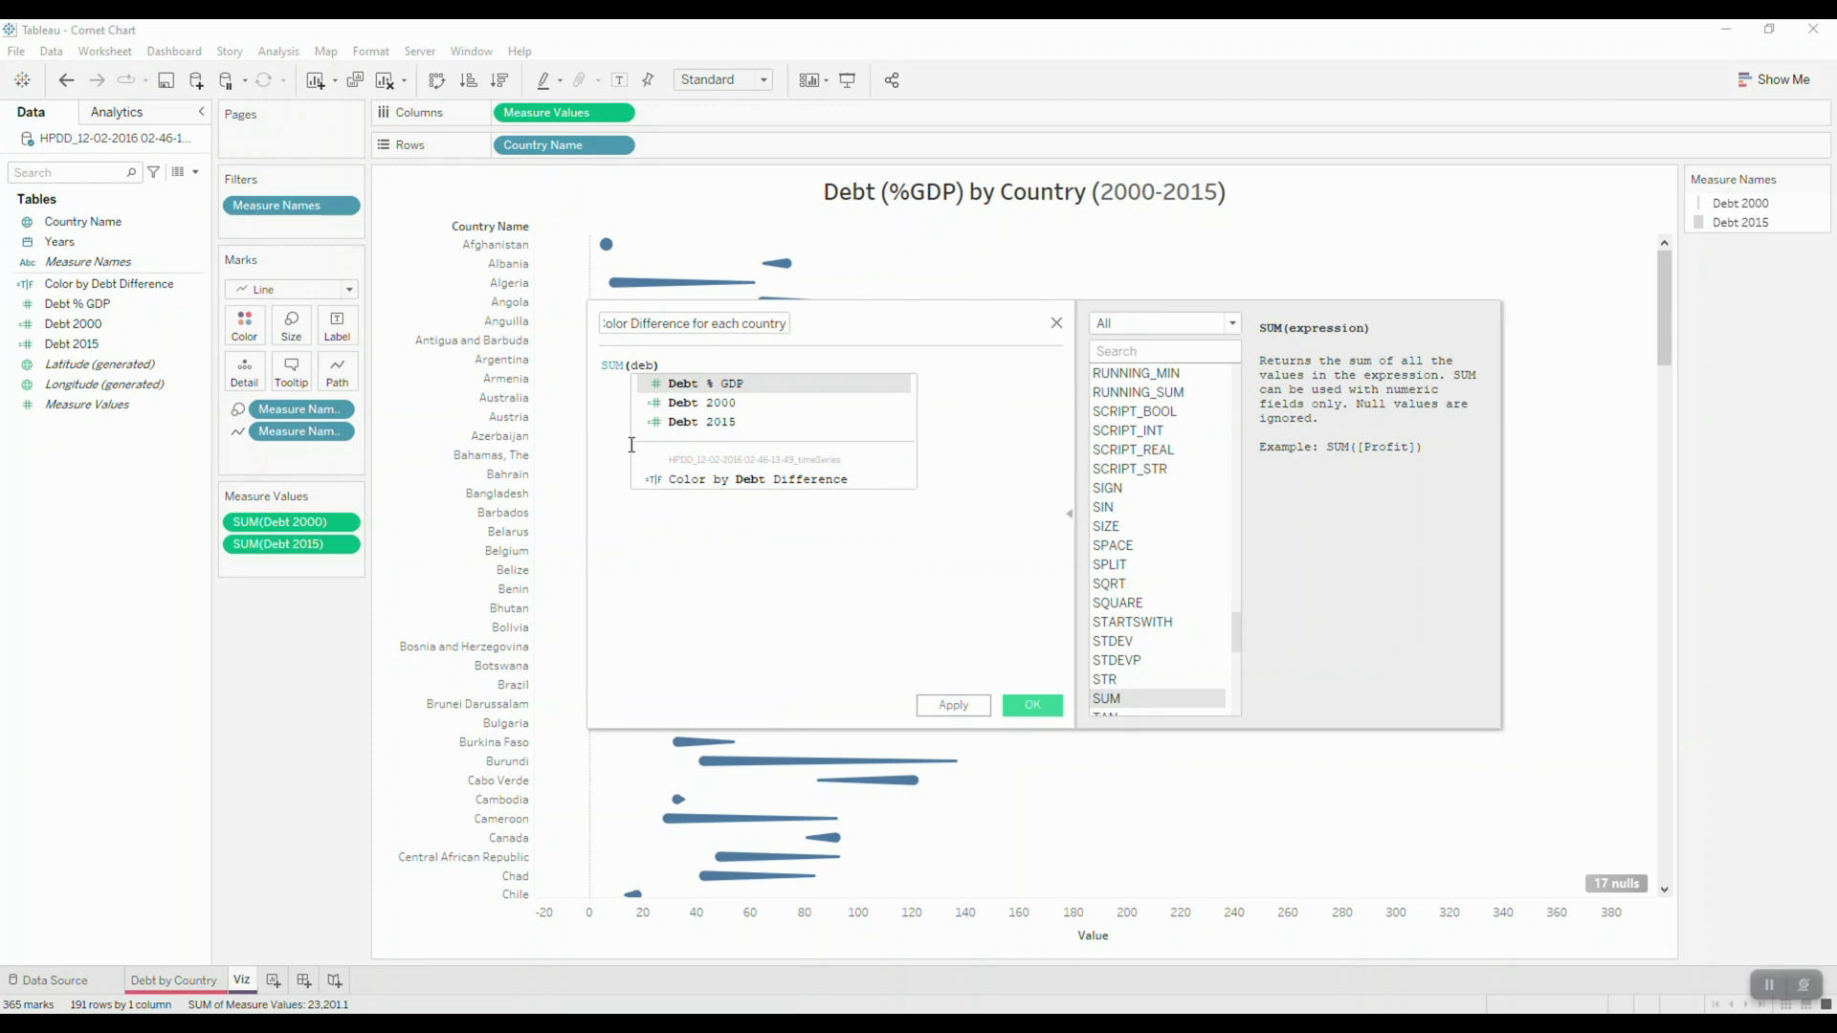
pyautogui.press('Down')
pyautogui.press('Down')
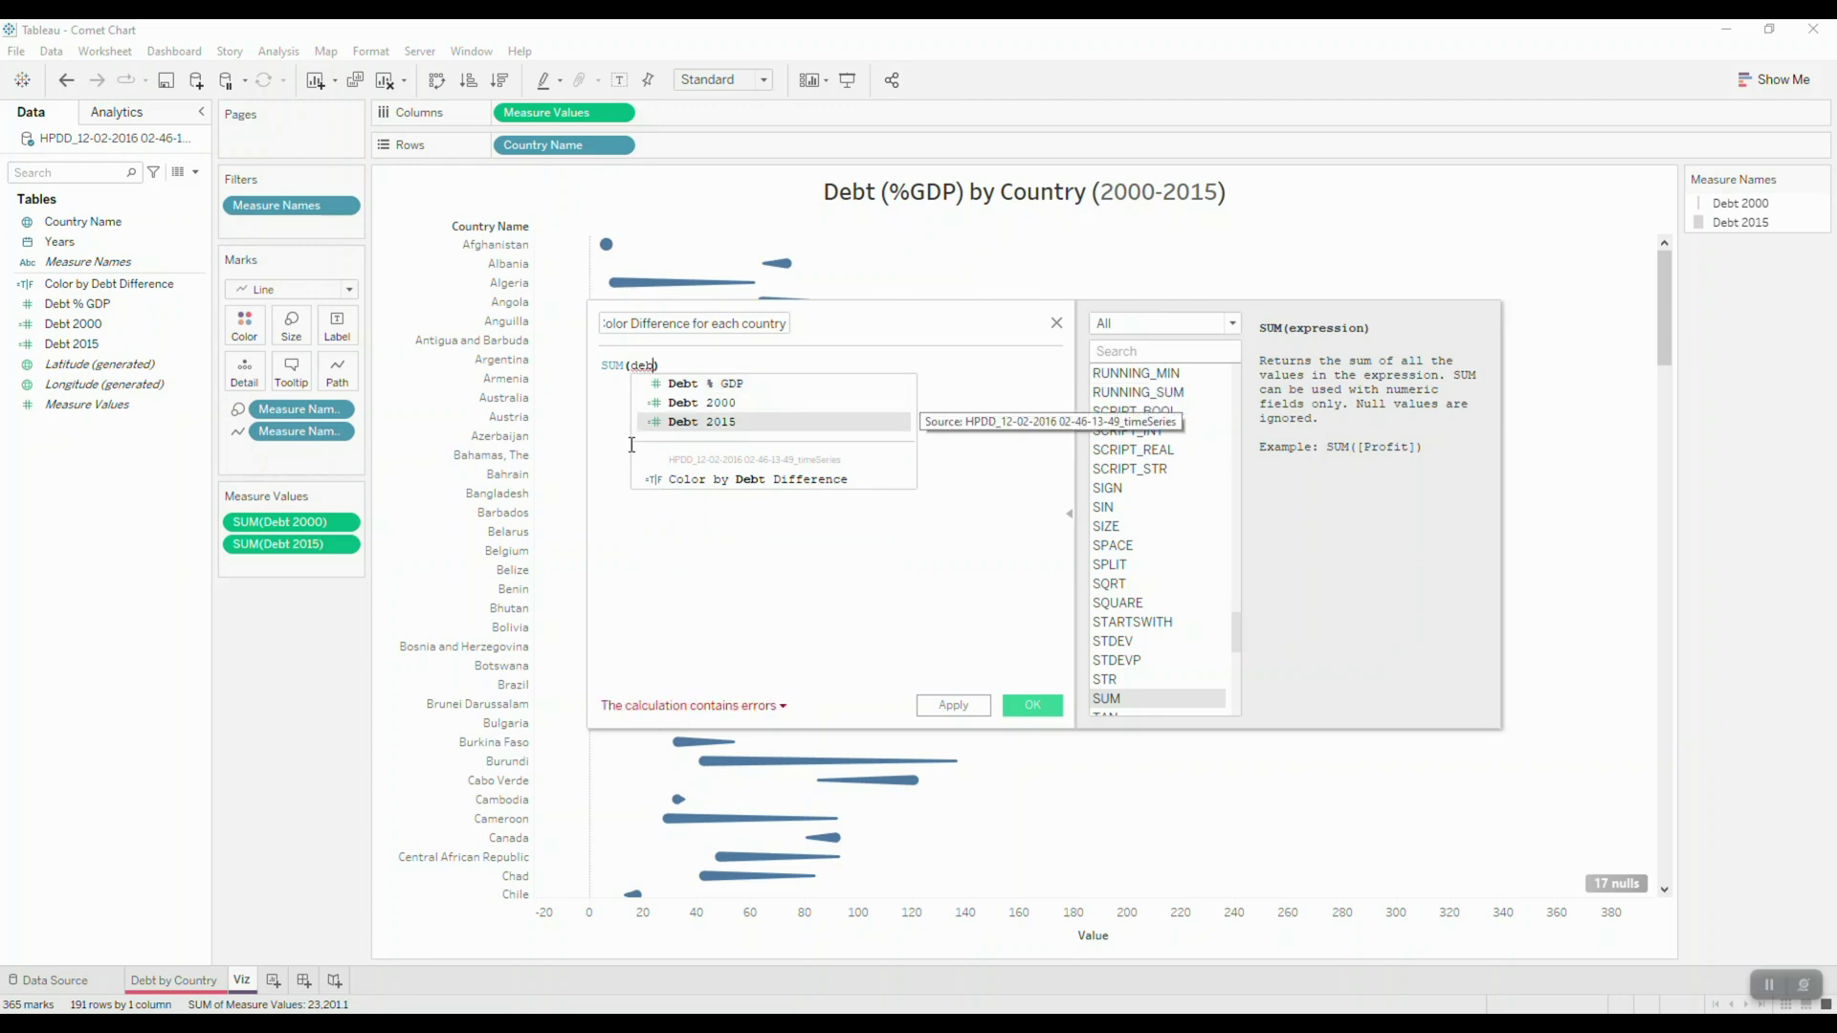
pyautogui.press('Return')
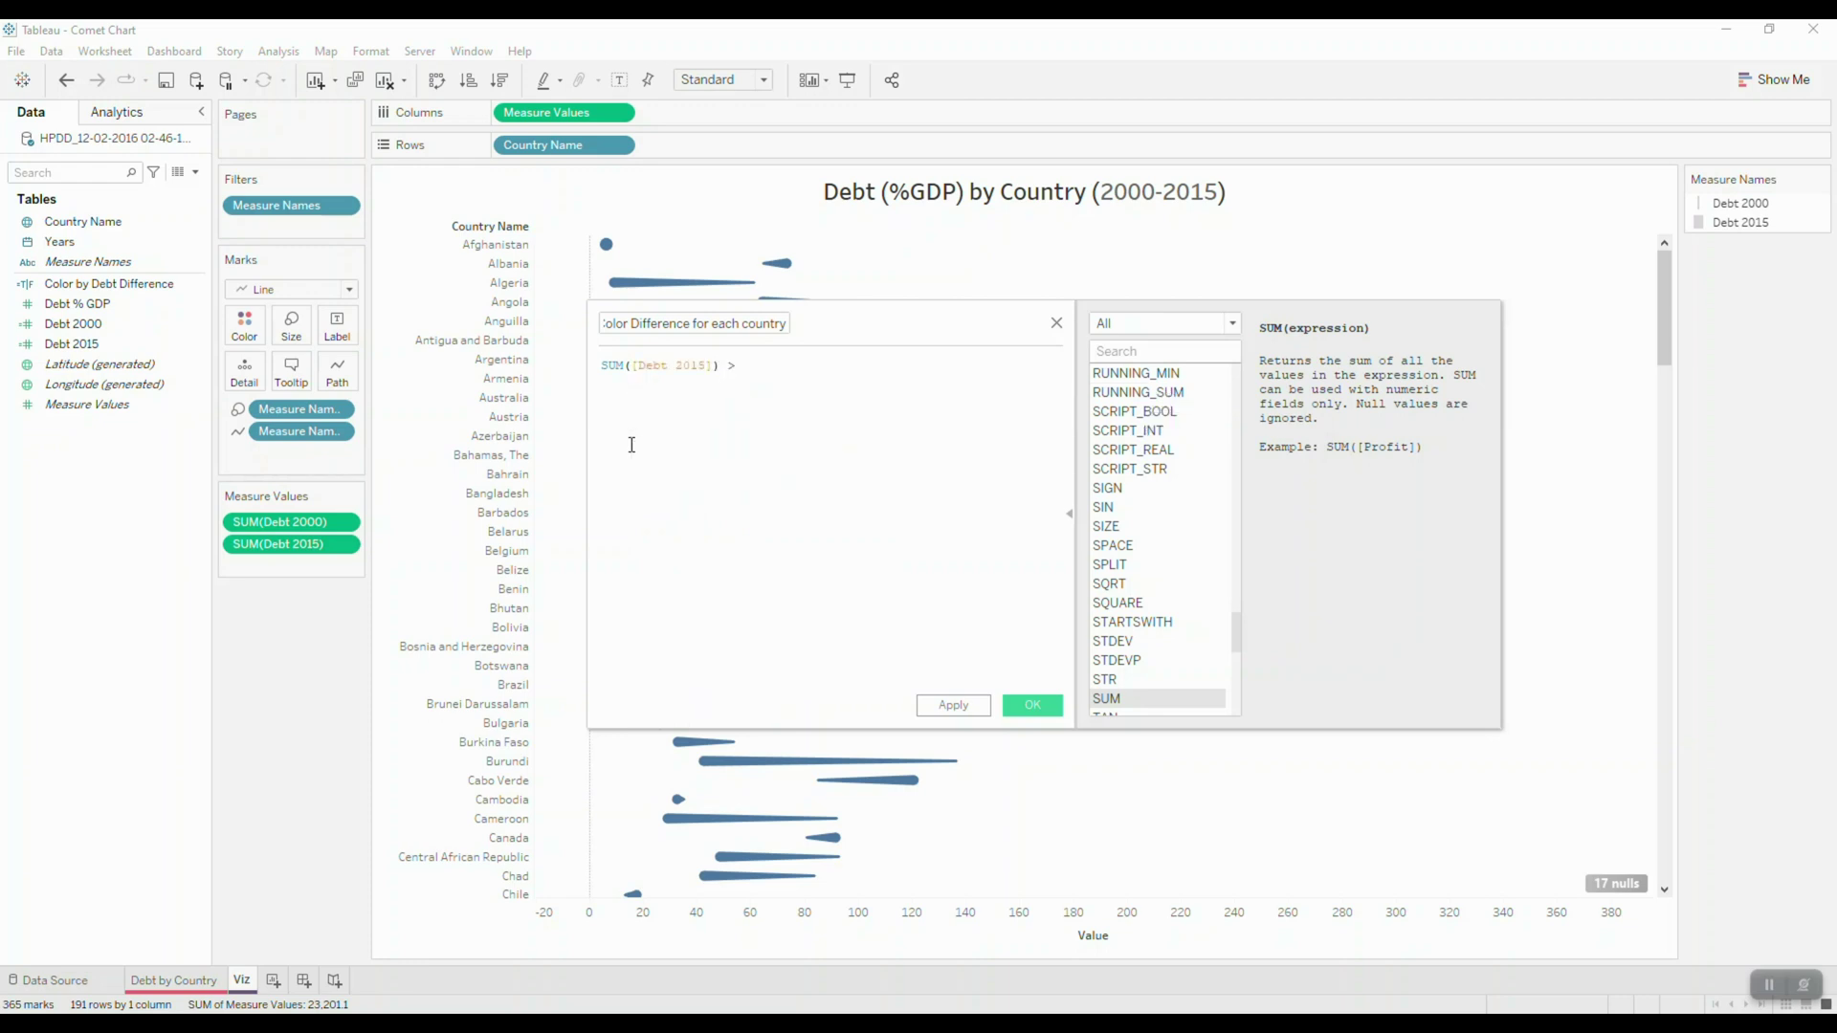
pyautogui.write('sum')
pyautogui.press('Return')
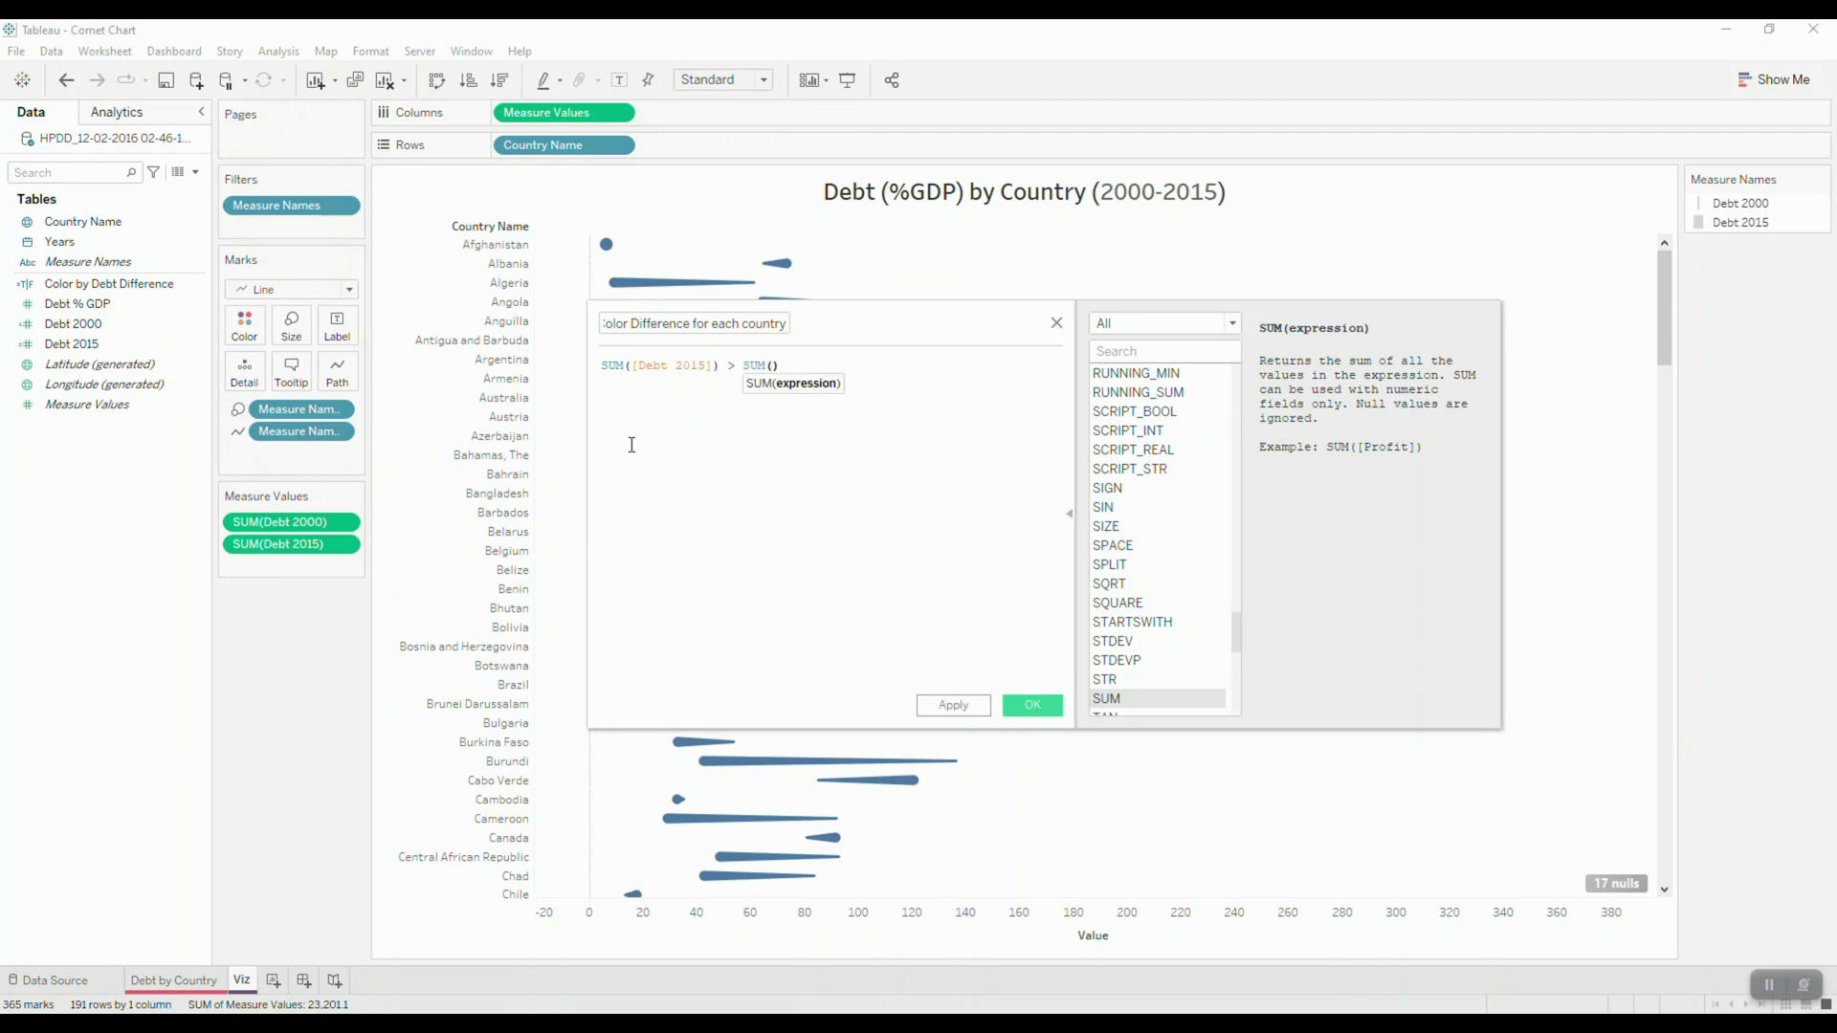
pyautogui.write('d')
pyautogui.press('Down')
pyautogui.press('Return')
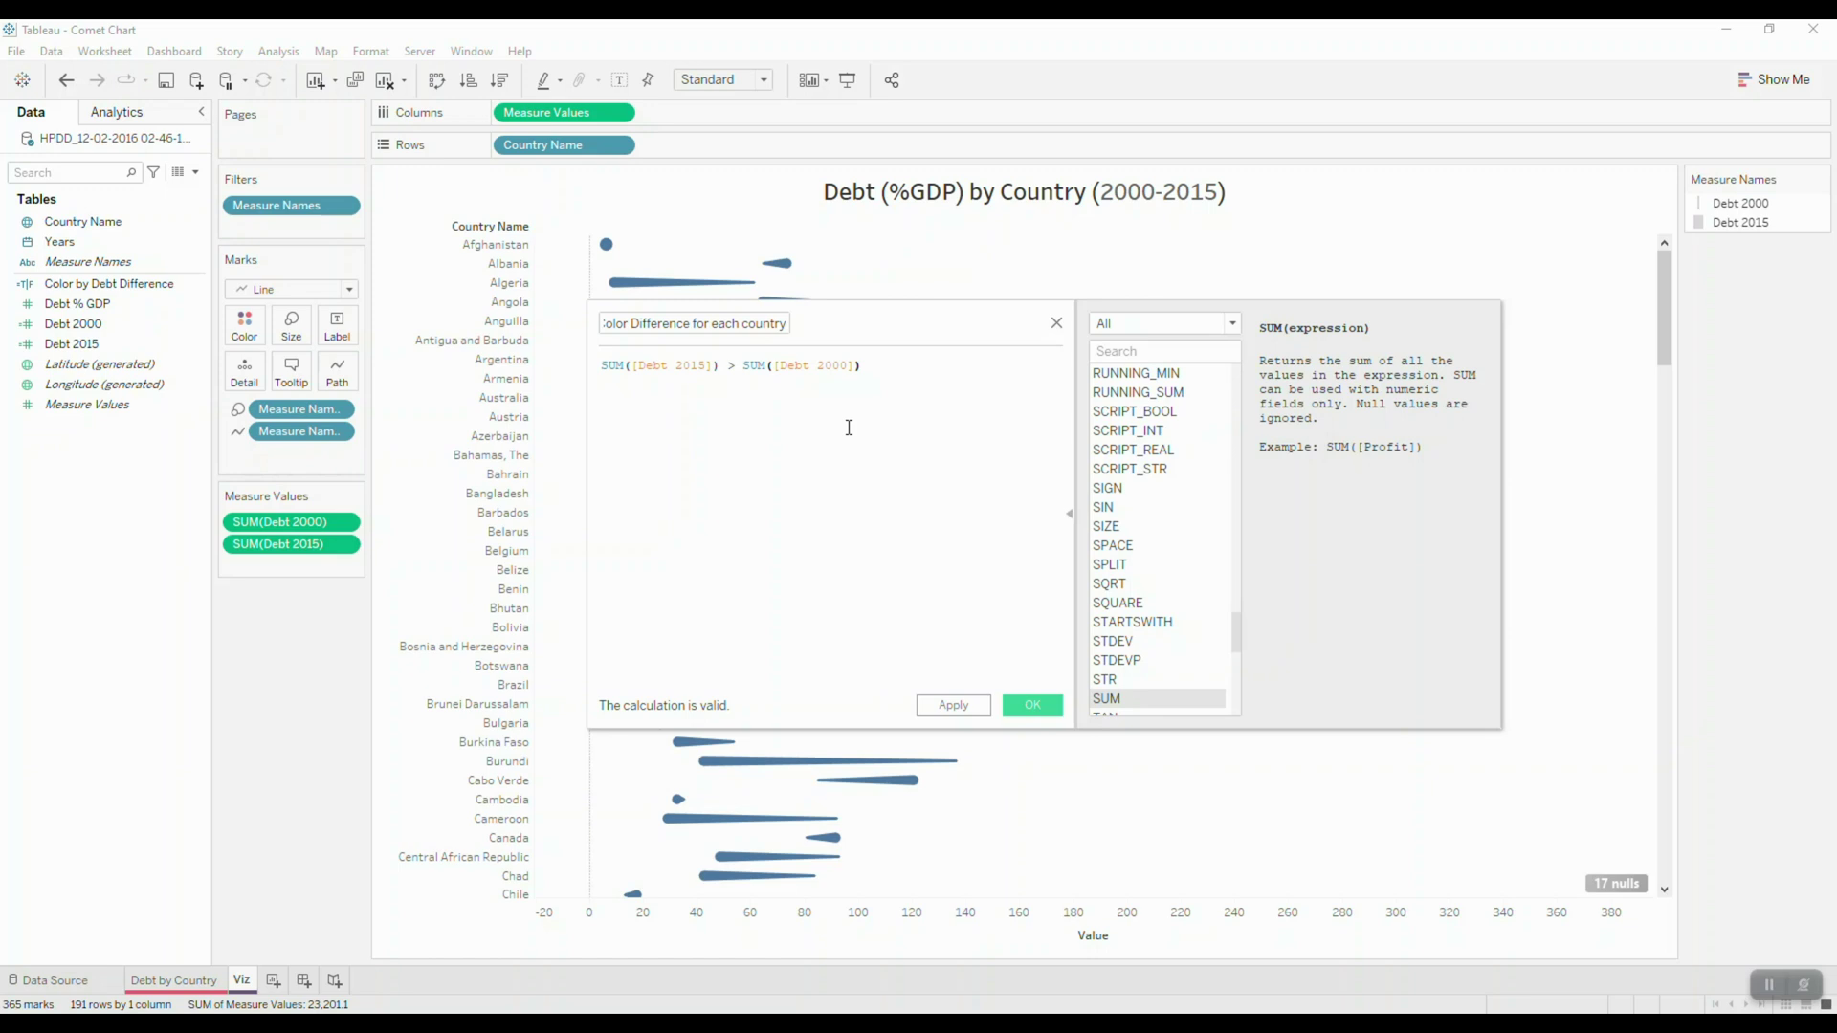
pyautogui.click(1030, 705)
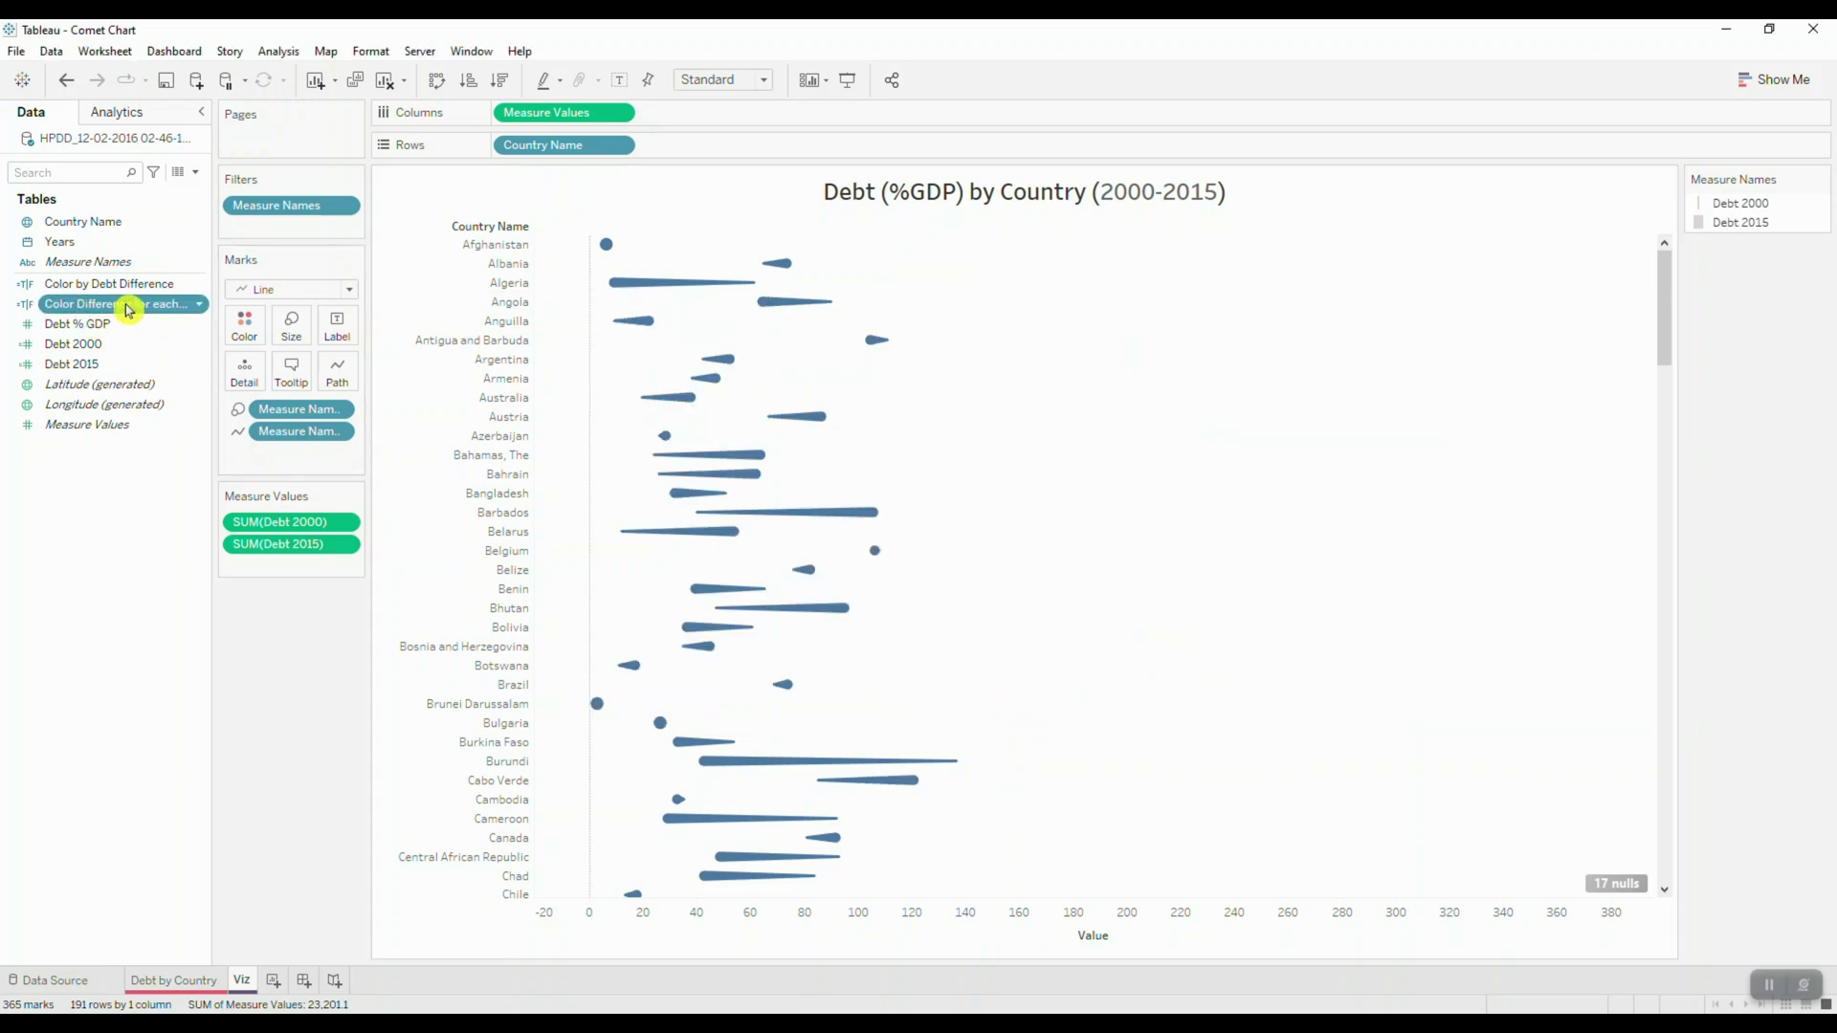
# Step: Colour the comets by Color Difference for each country and exclude the Null category
pyautogui.moveTo(122, 310); pyautogui.dragTo(254, 333)
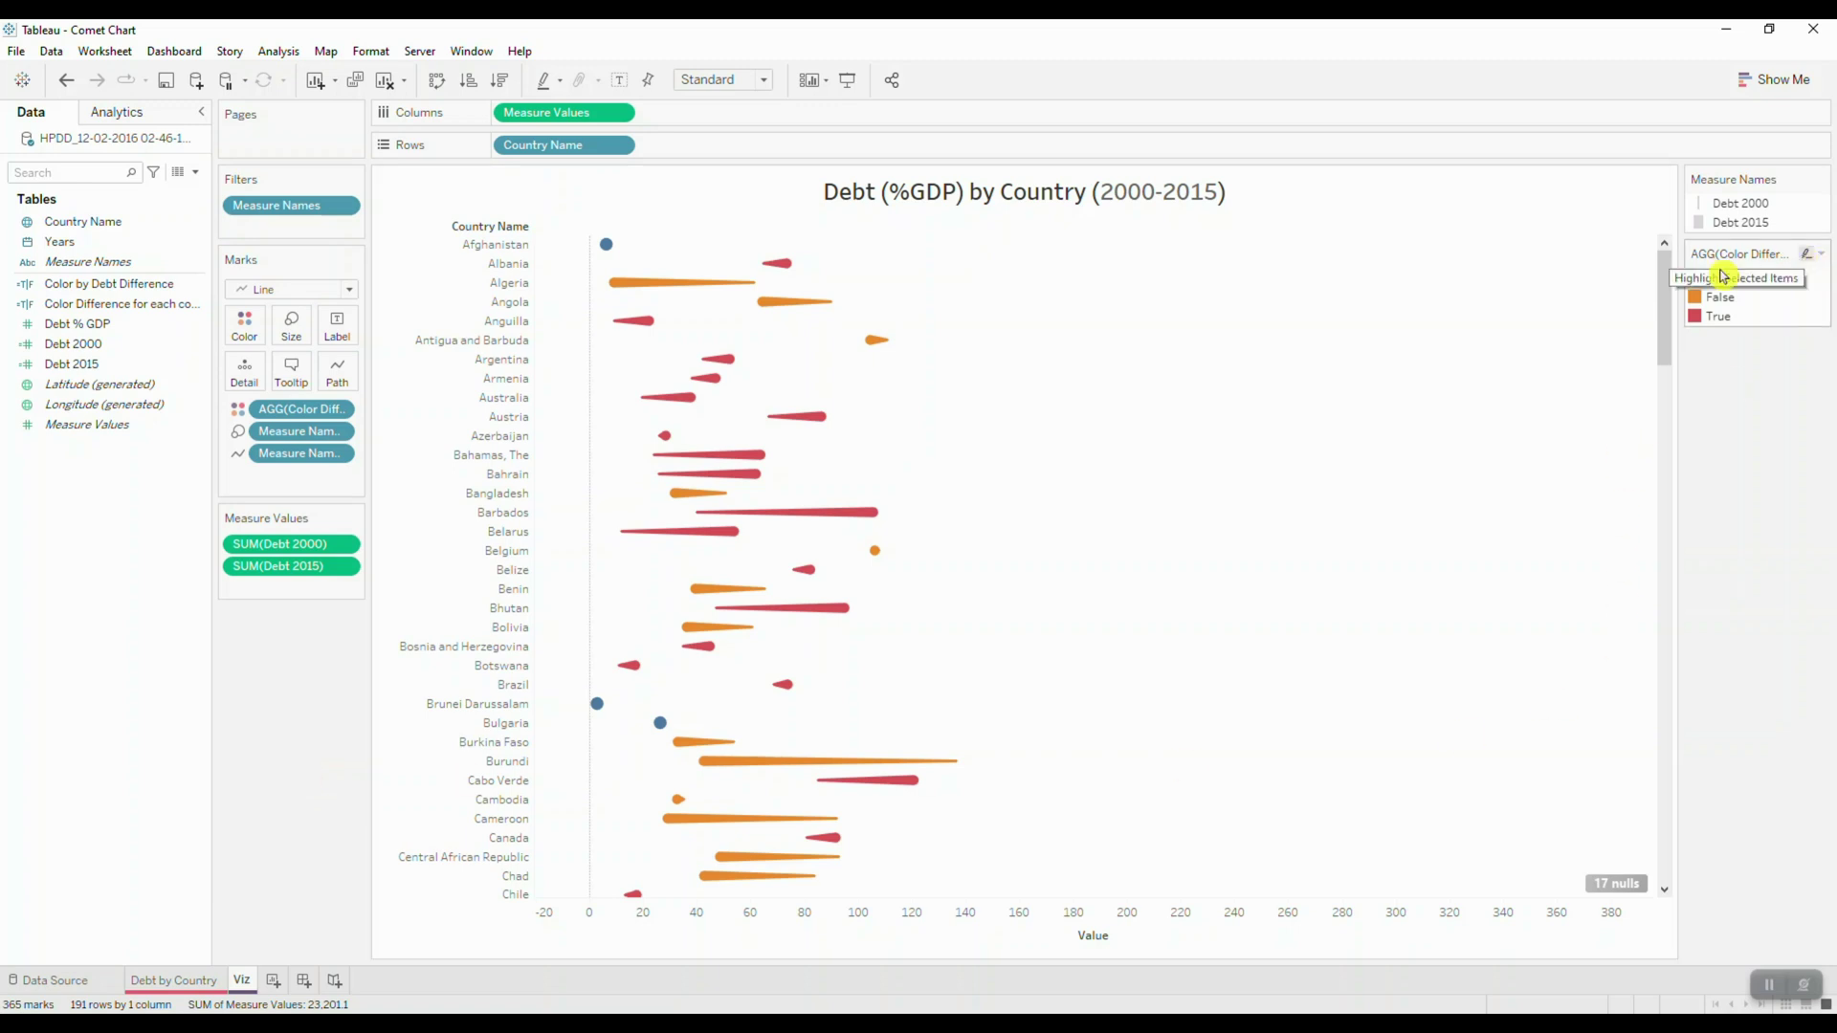
pyautogui.moveTo(606, 251)
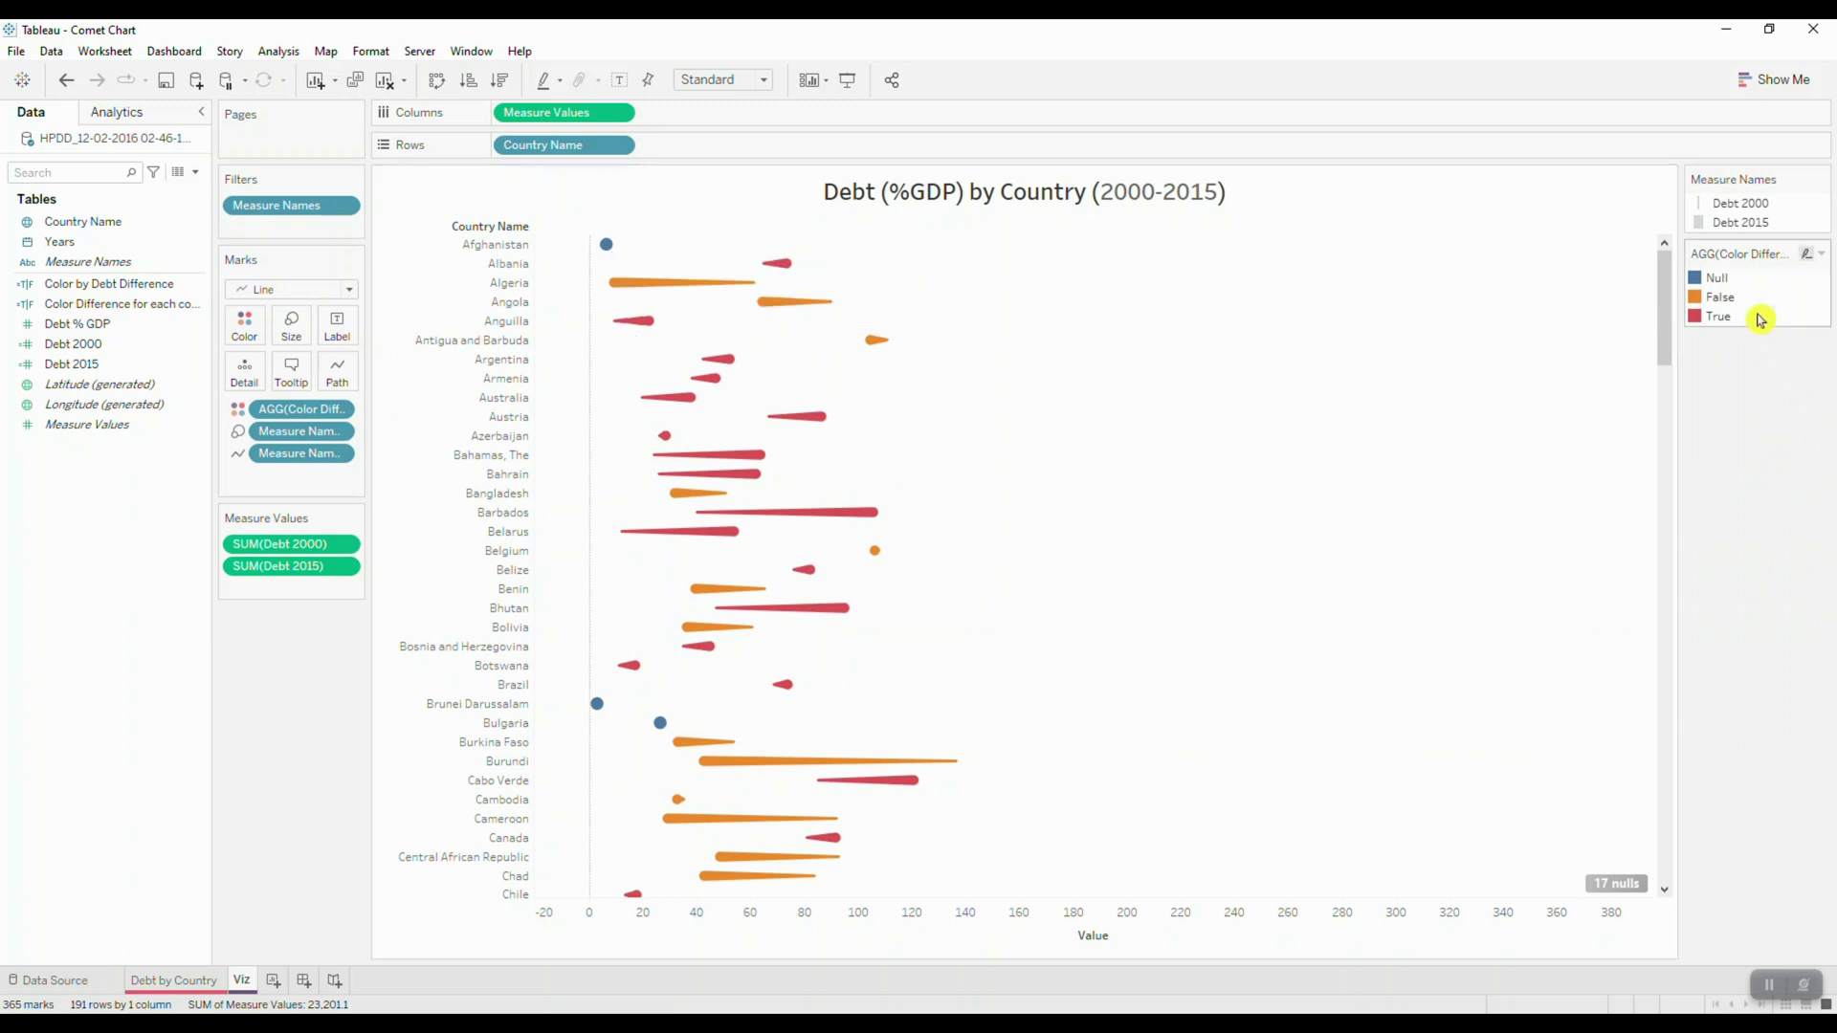
pyautogui.click(1717, 280)
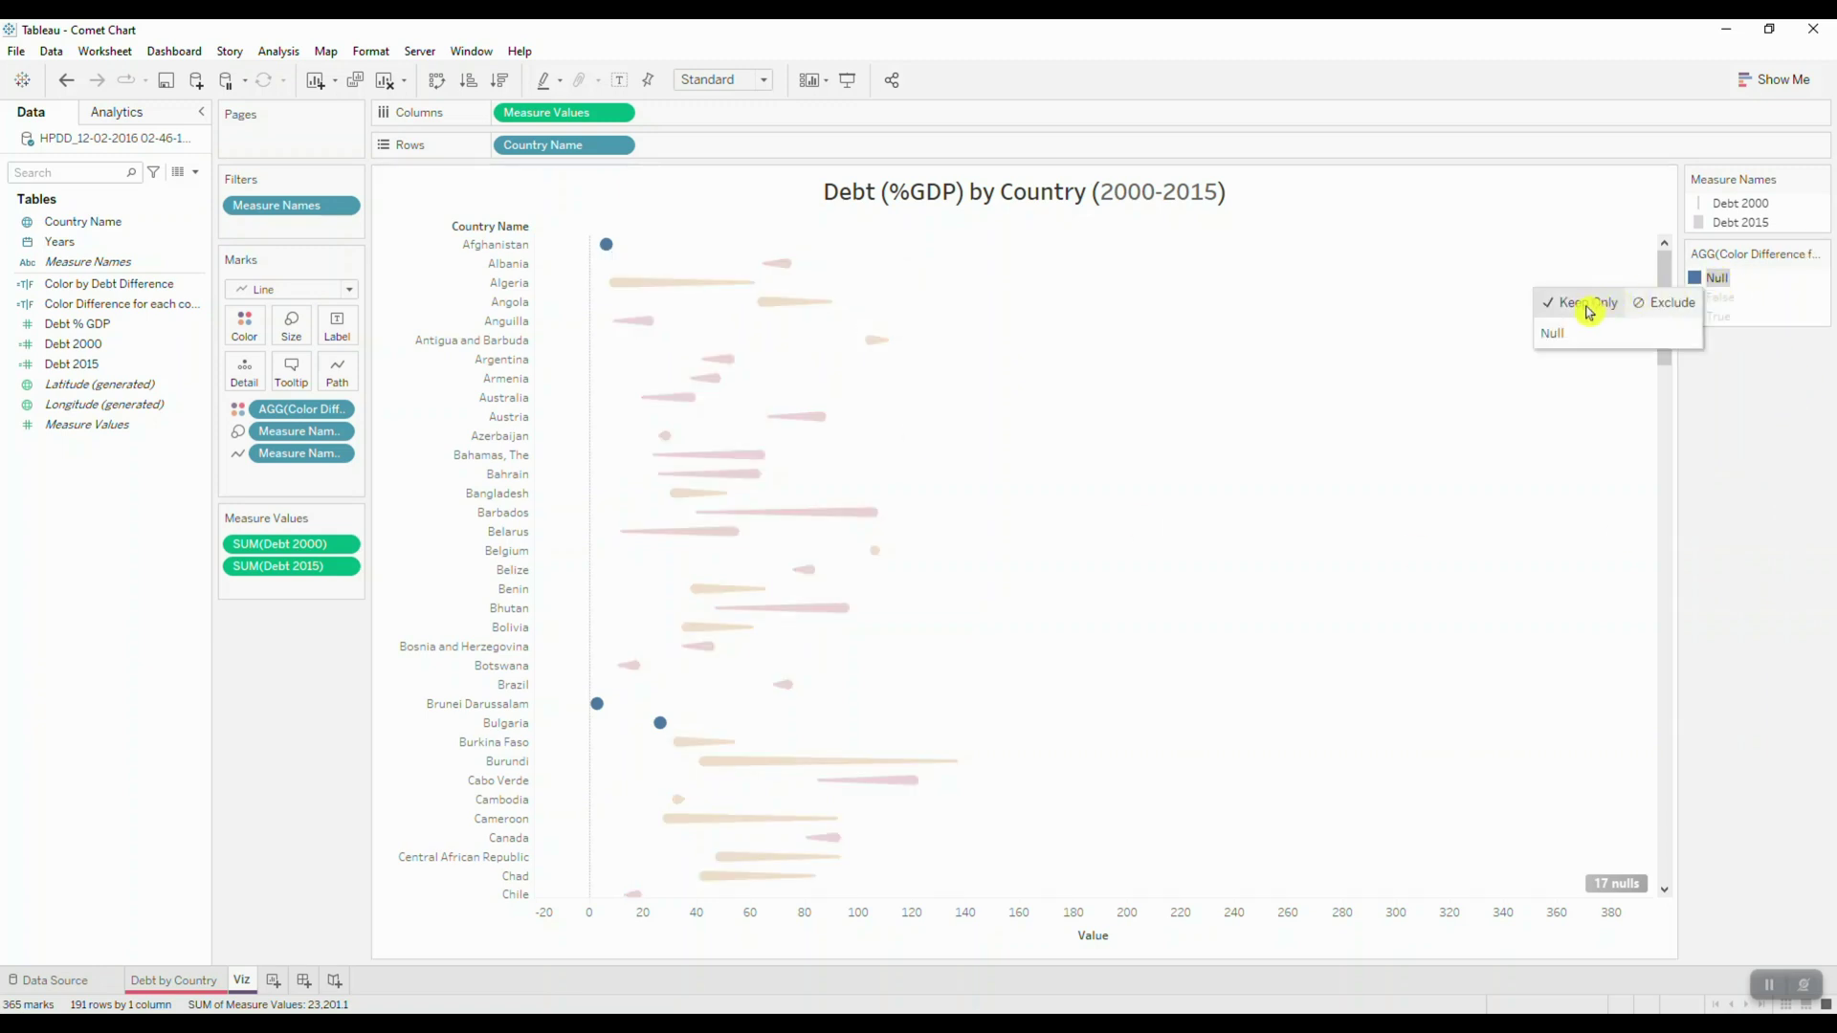
pyautogui.click(1679, 311)
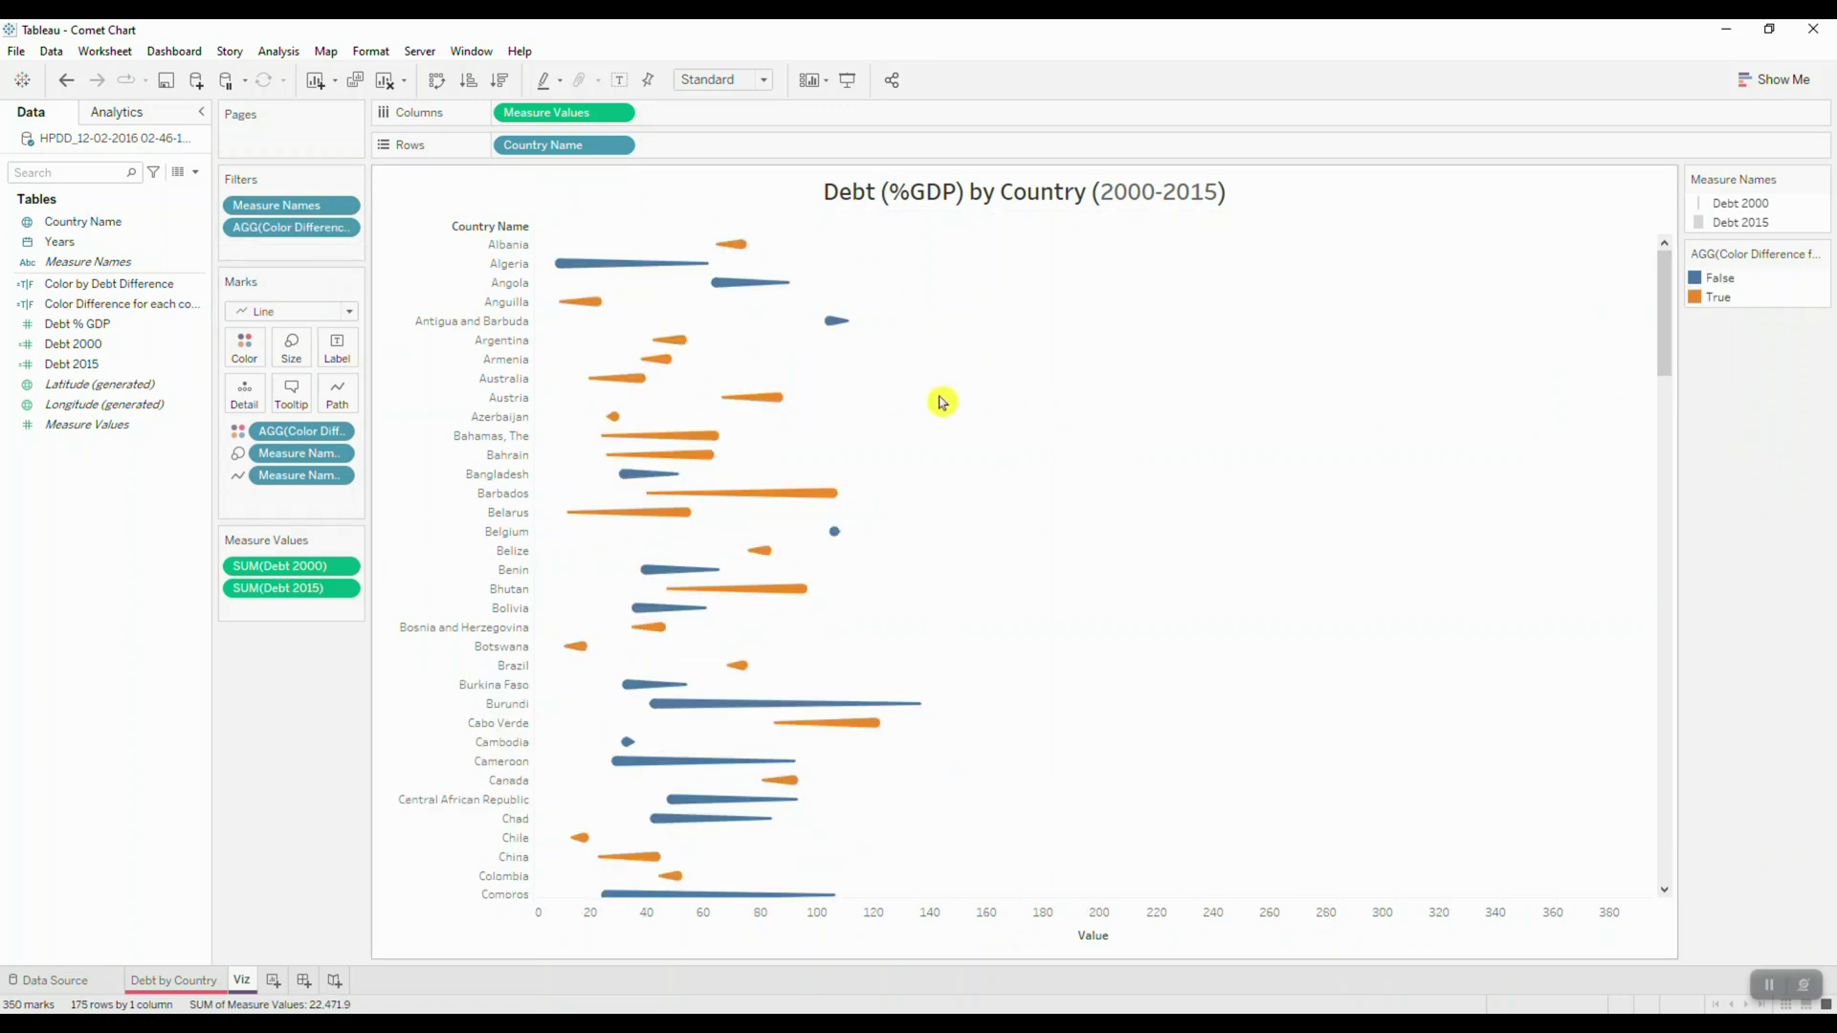
# Step: Recolour the comets from the Seattle Grays palette: dark grey for False, red for True
pyautogui.click(244, 346)
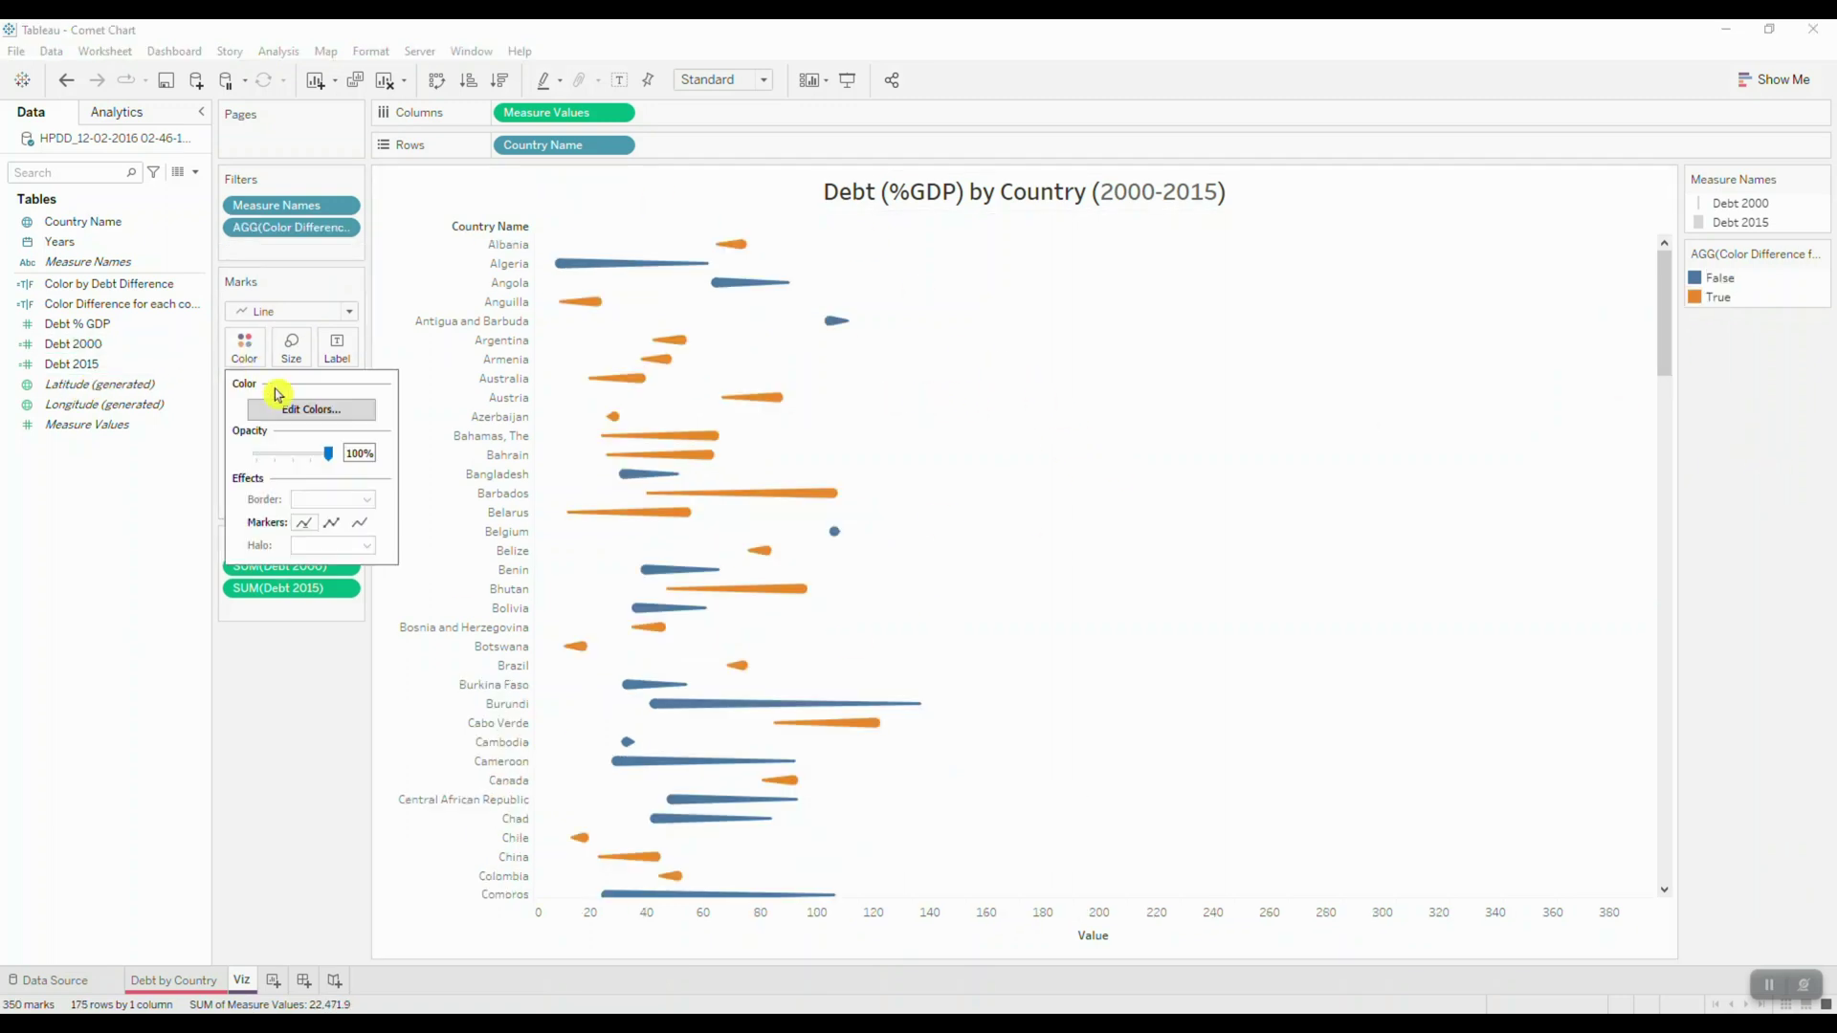
pyautogui.click(311, 409)
pyautogui.moveTo(1000, 308); pyautogui.dragTo(1296, 292)
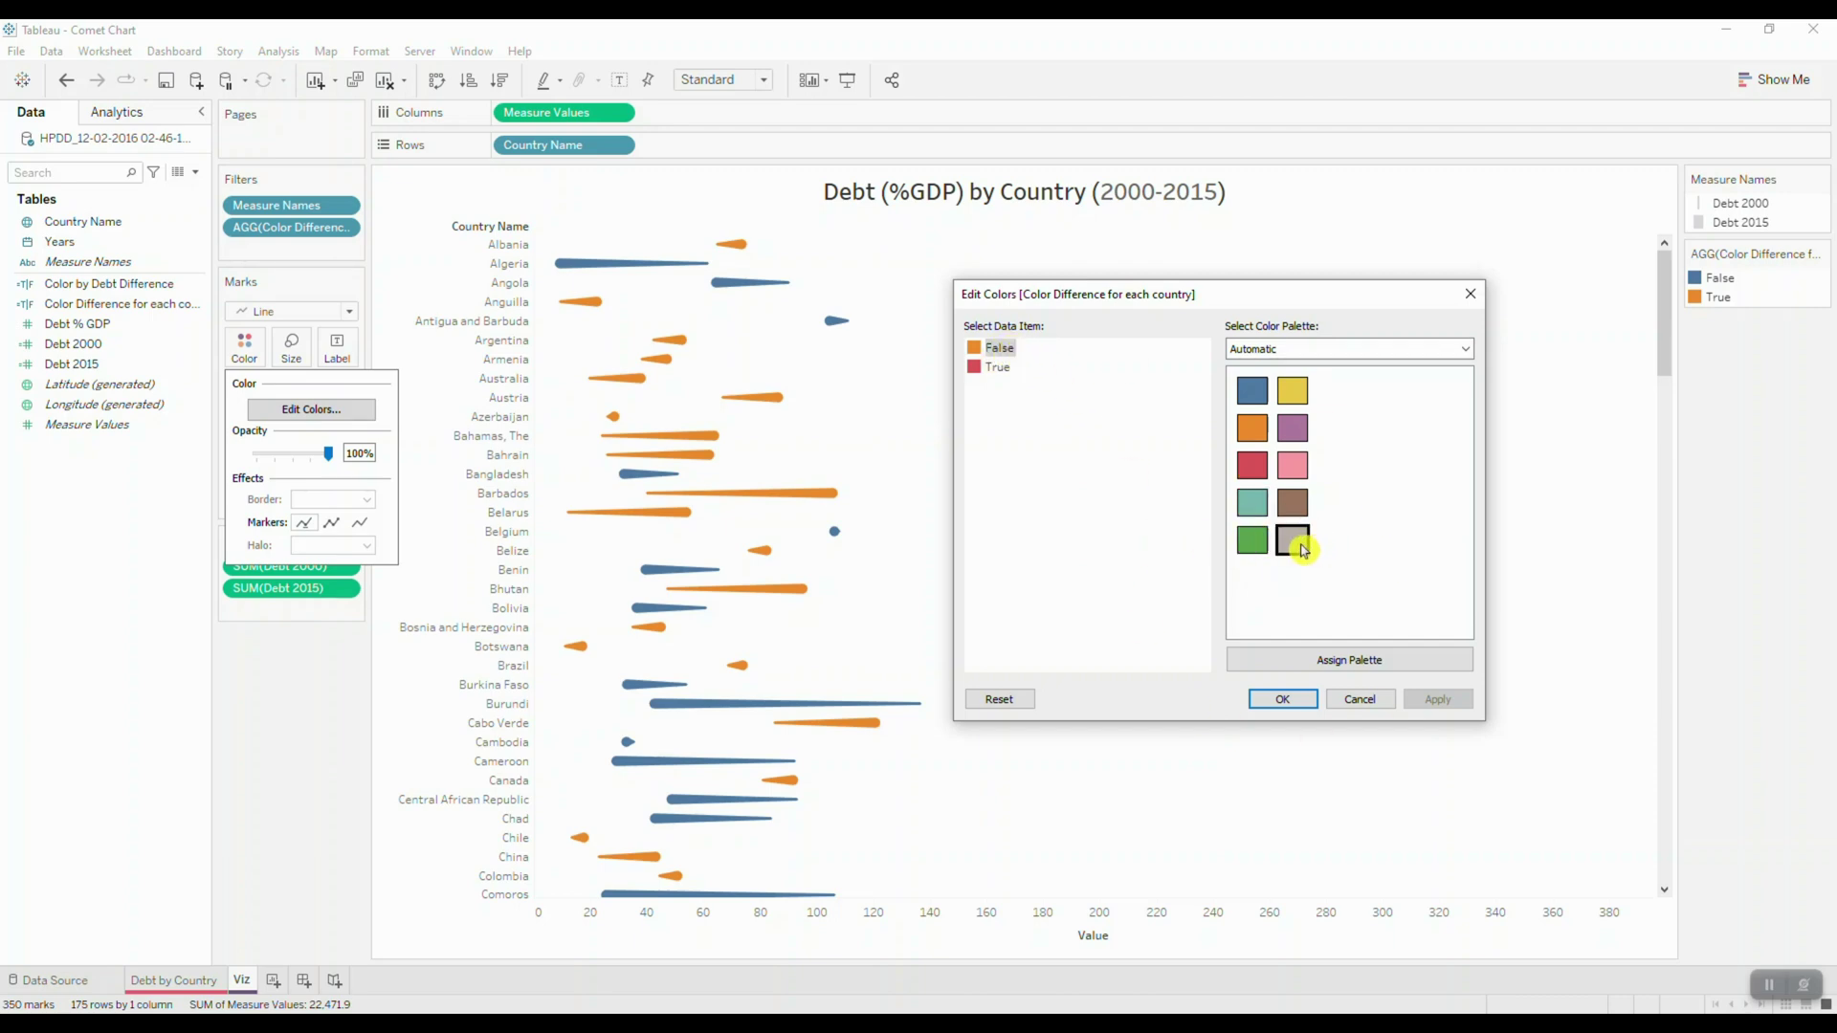
pyautogui.click(1402, 346)
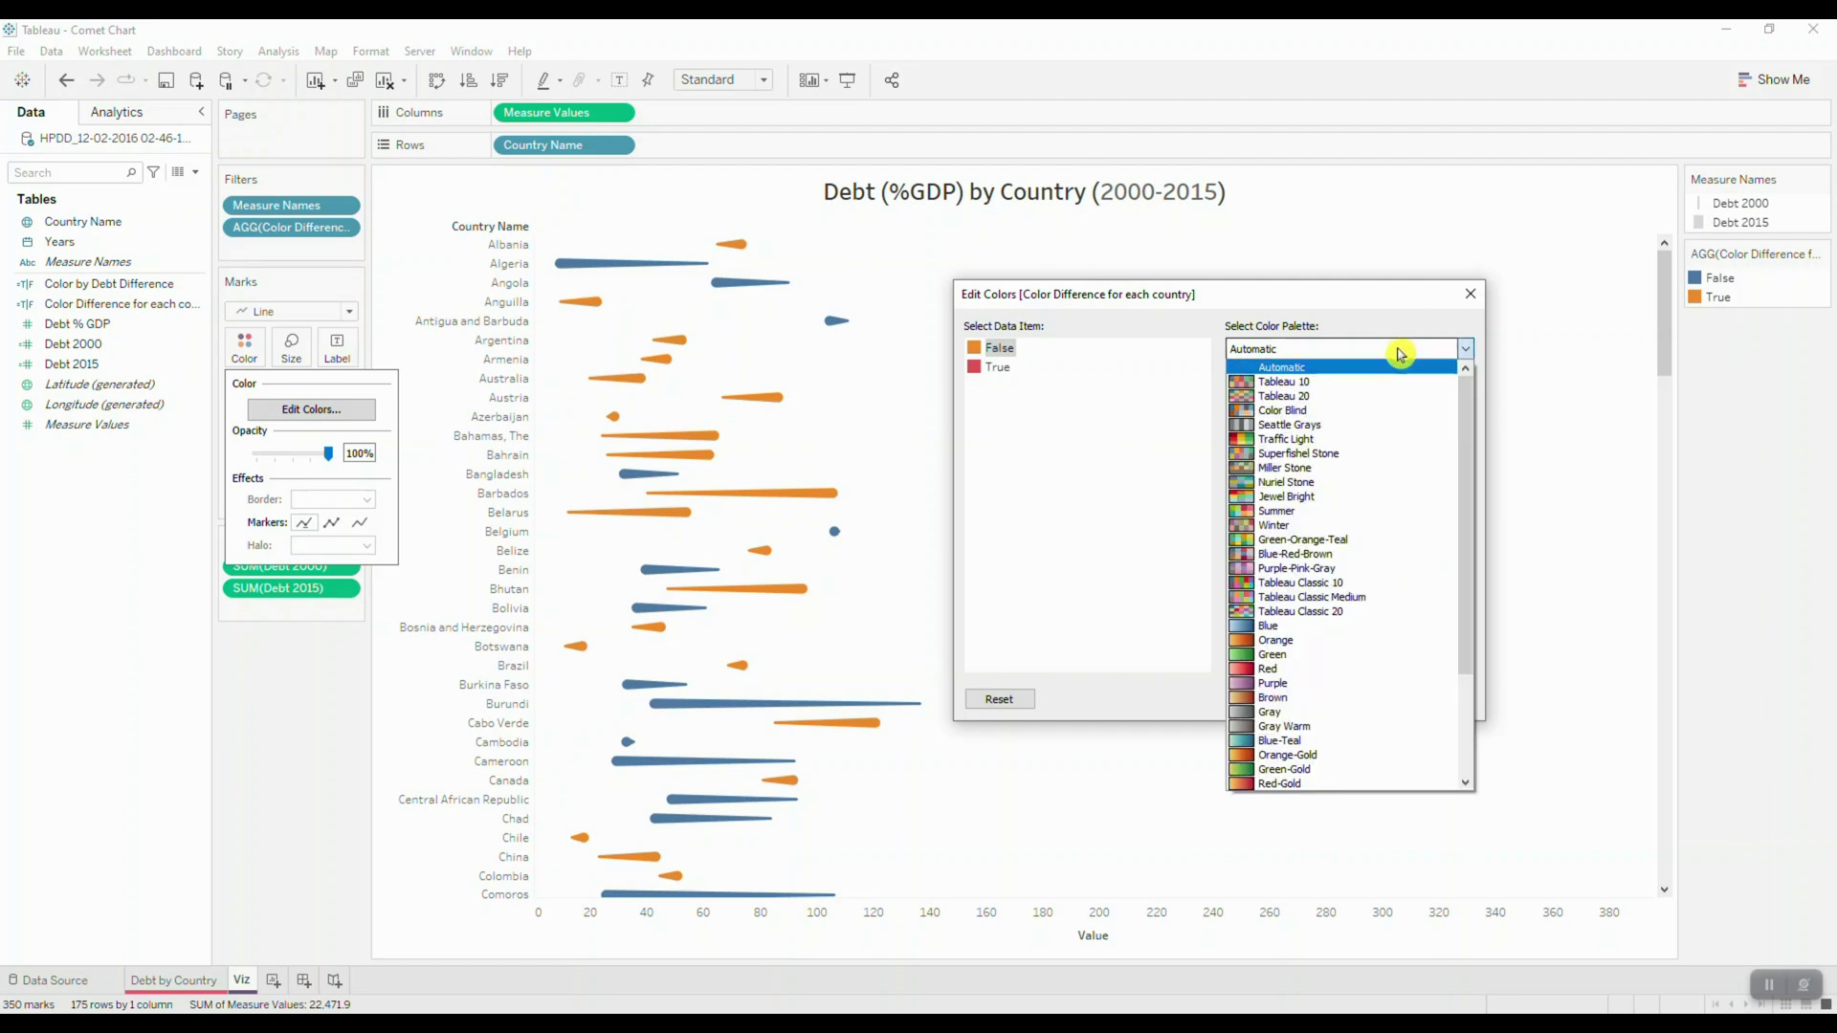
pyautogui.click(1273, 435)
pyautogui.click(1255, 468)
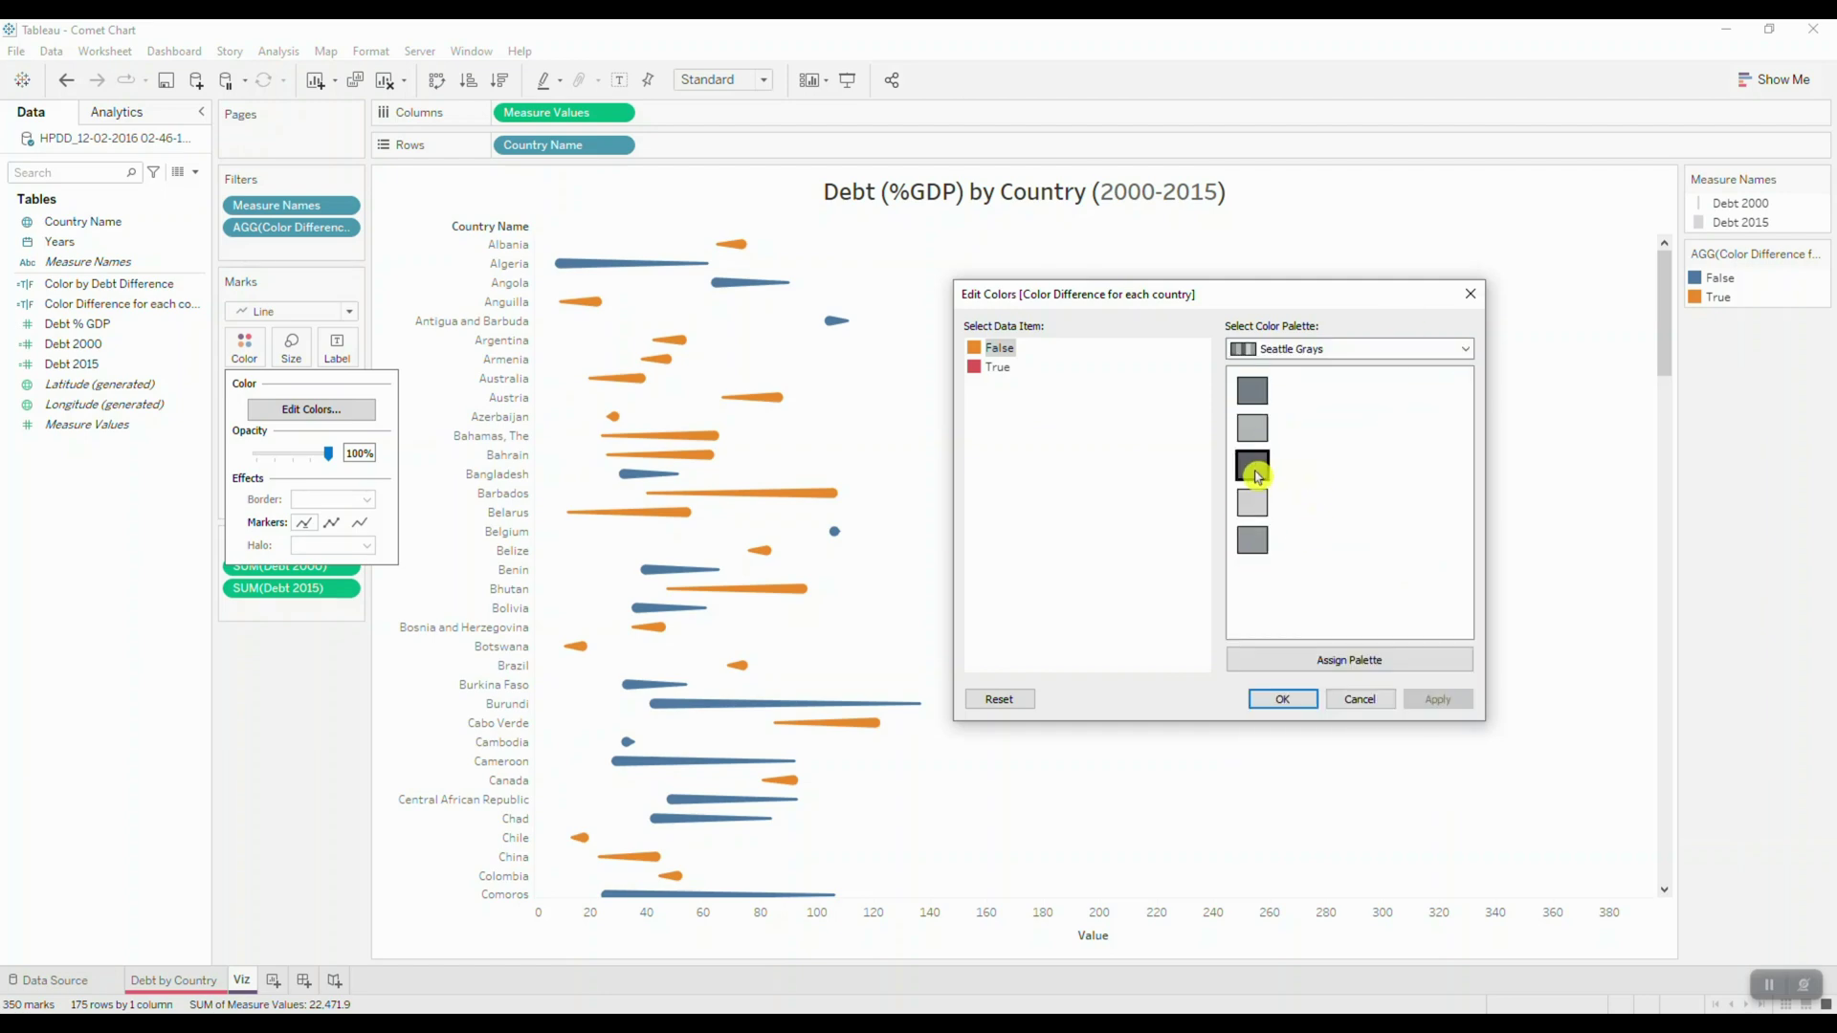
pyautogui.click(1282, 699)
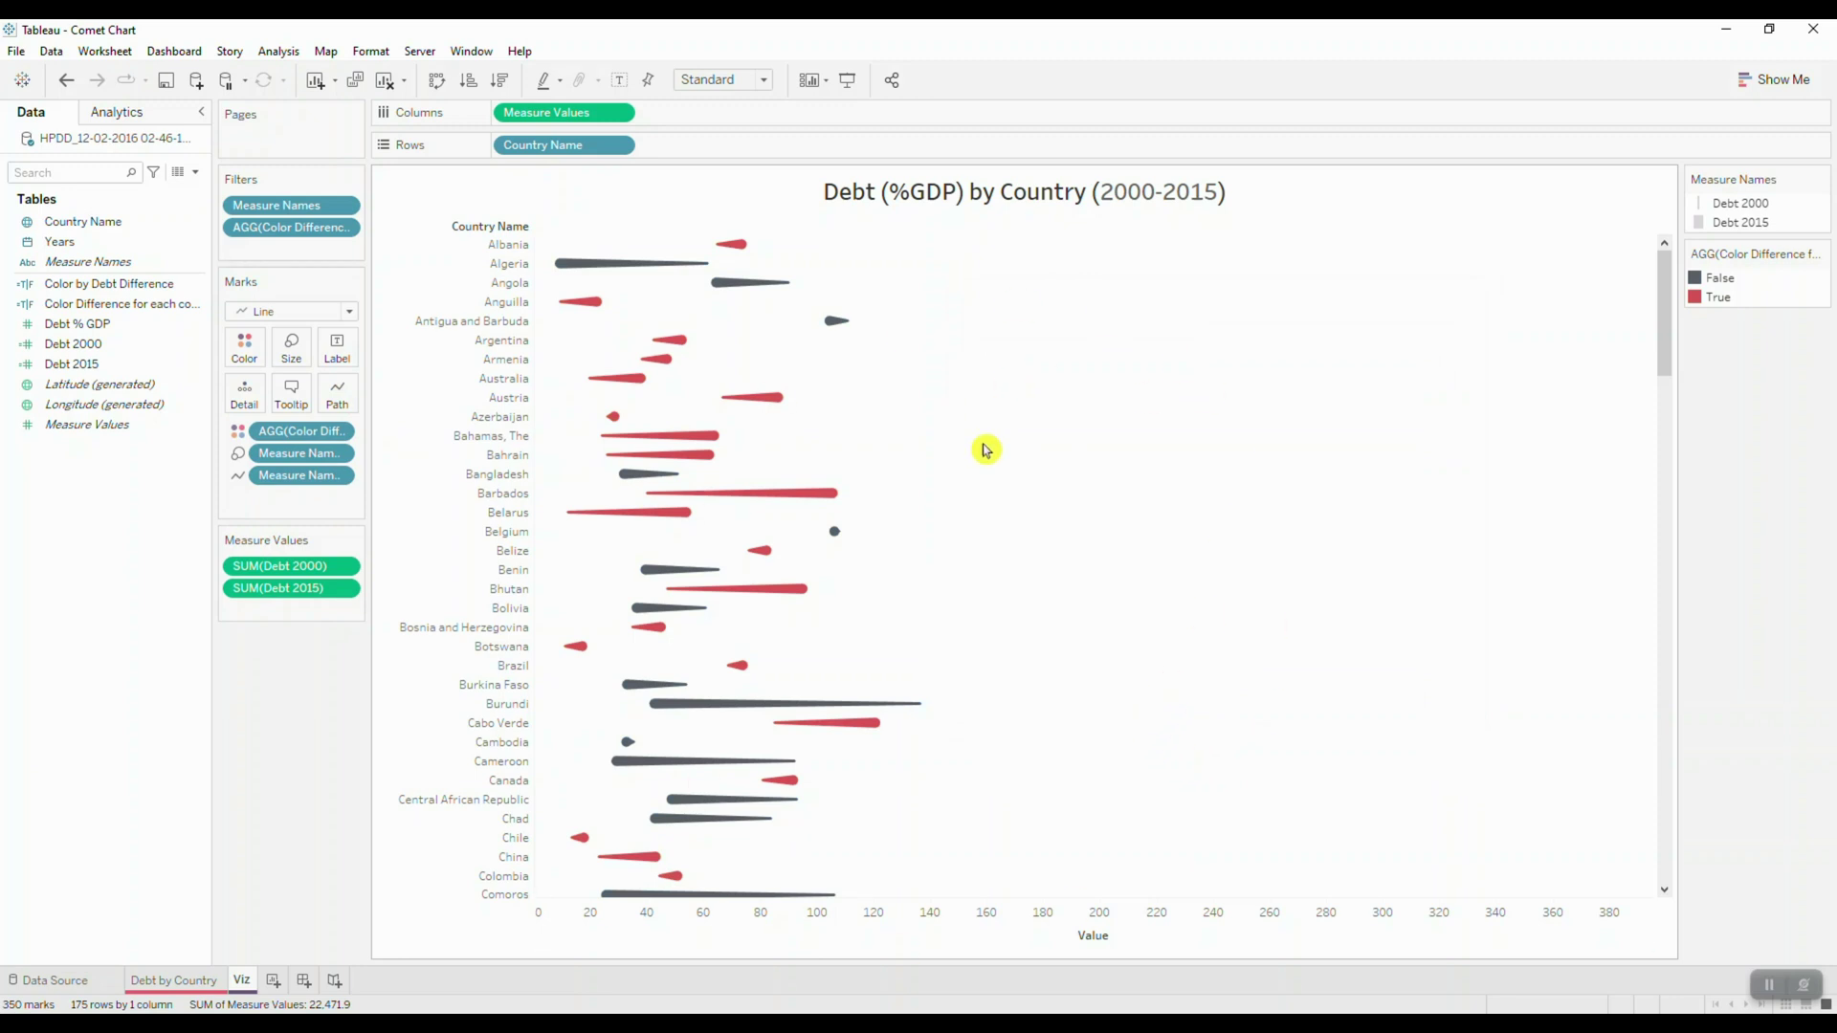
# Step: Add a Country Name filter with every country deselected
pyautogui.scroll(-3, 1670, 333)
pyautogui.moveTo(1671, 333); pyautogui.dragTo(1678, 287)
pyautogui.moveTo(86, 221); pyautogui.dragTo(283, 250)
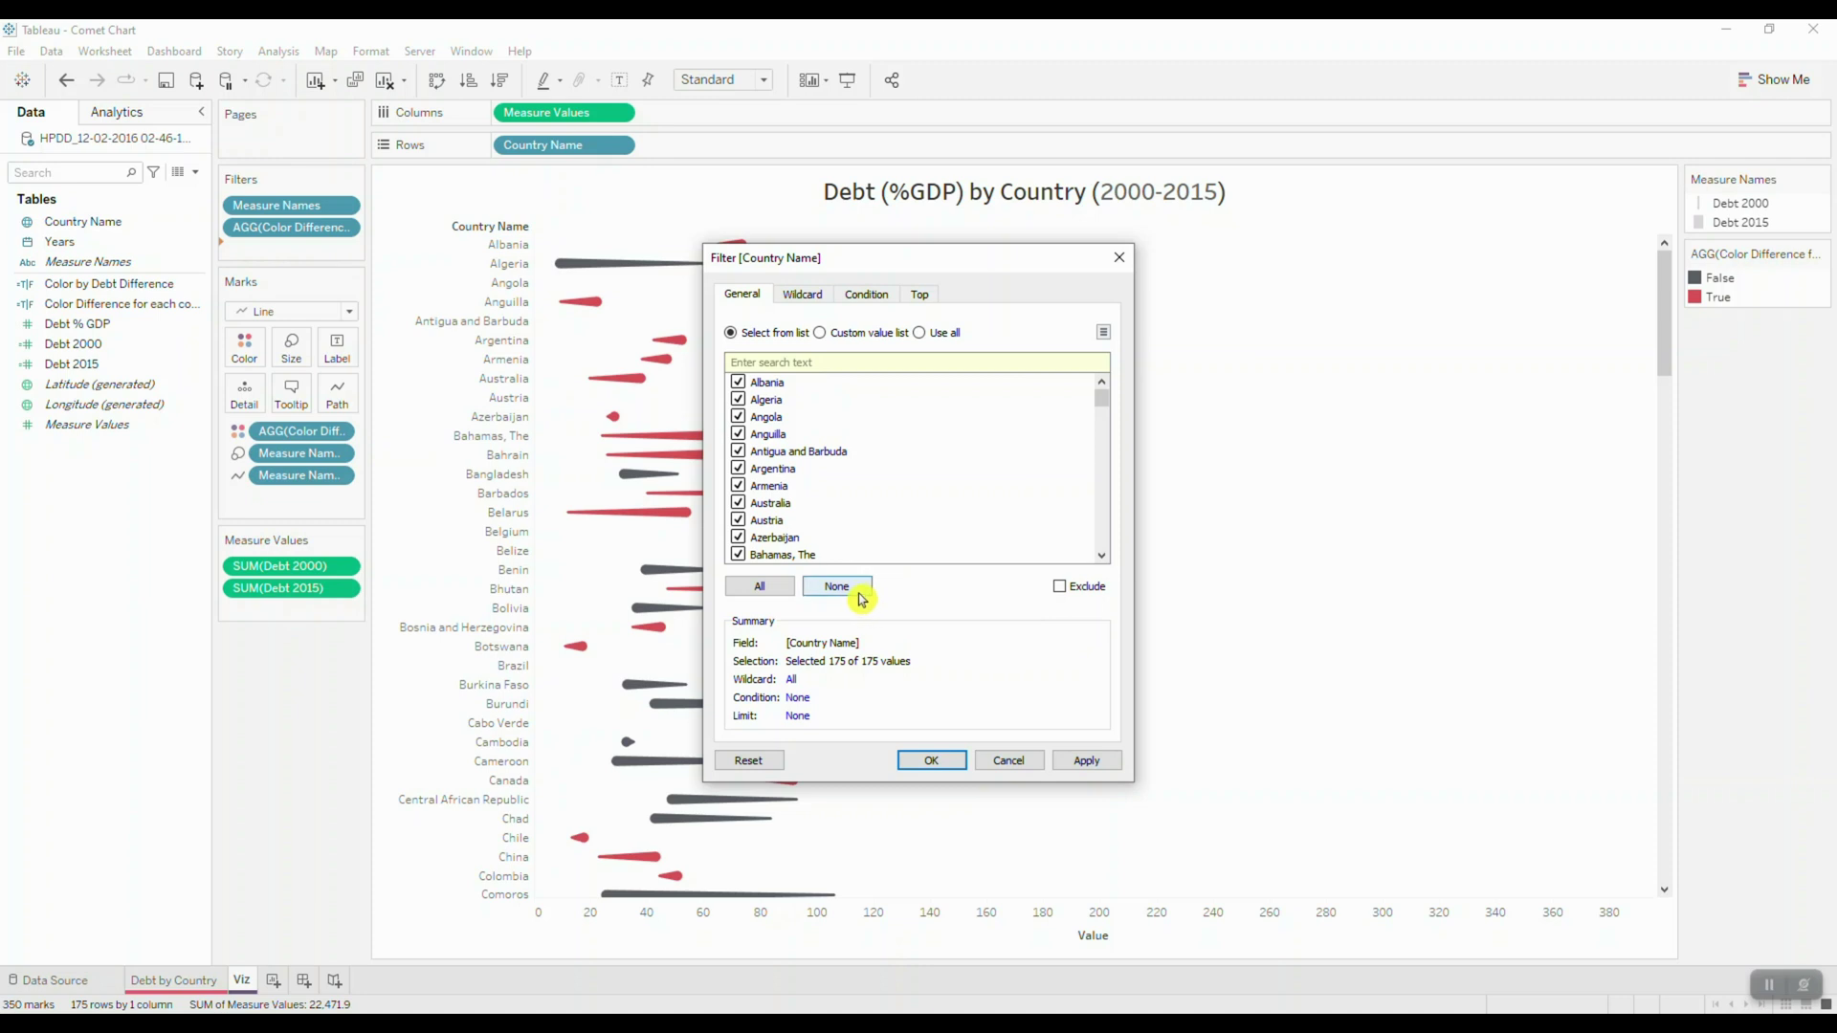
pyautogui.click(854, 588)
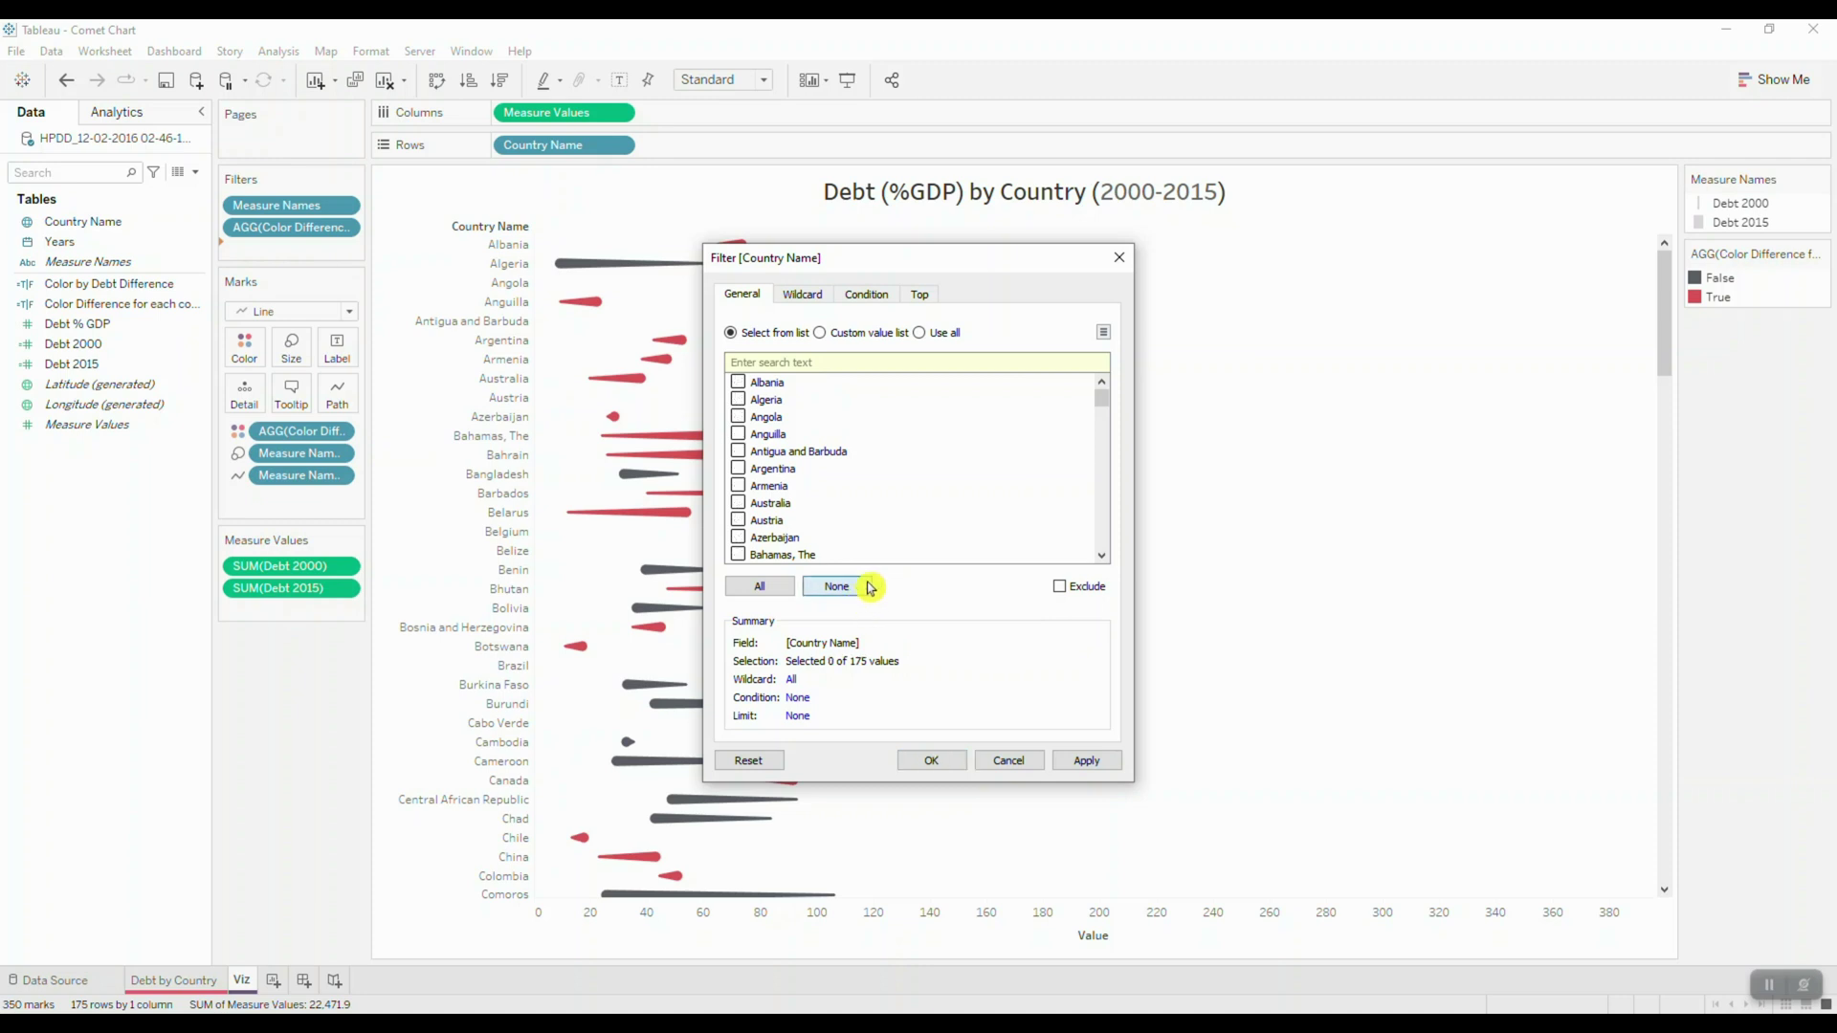
pyautogui.click(935, 759)
pyautogui.click(351, 251)
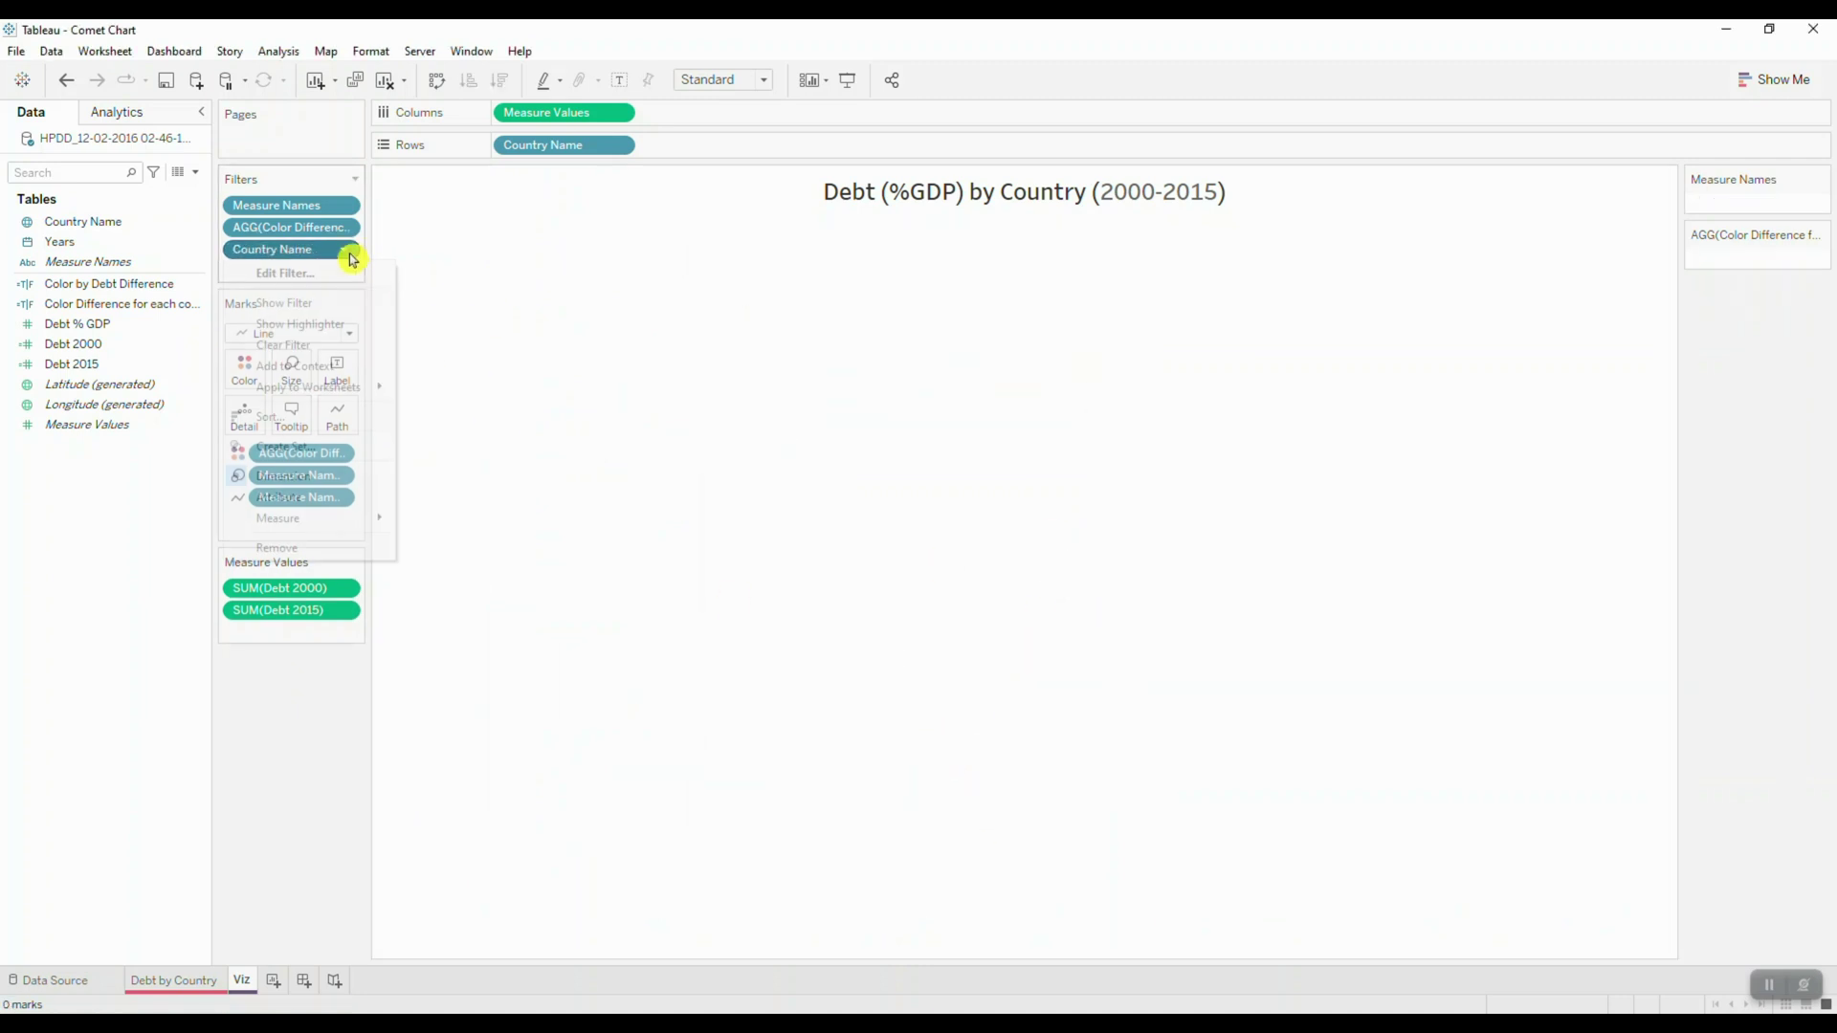
# Step: Show the Country Name filter list and tick countries including Australia, Botswana and Burkina Faso
pyautogui.click(1129, 409)
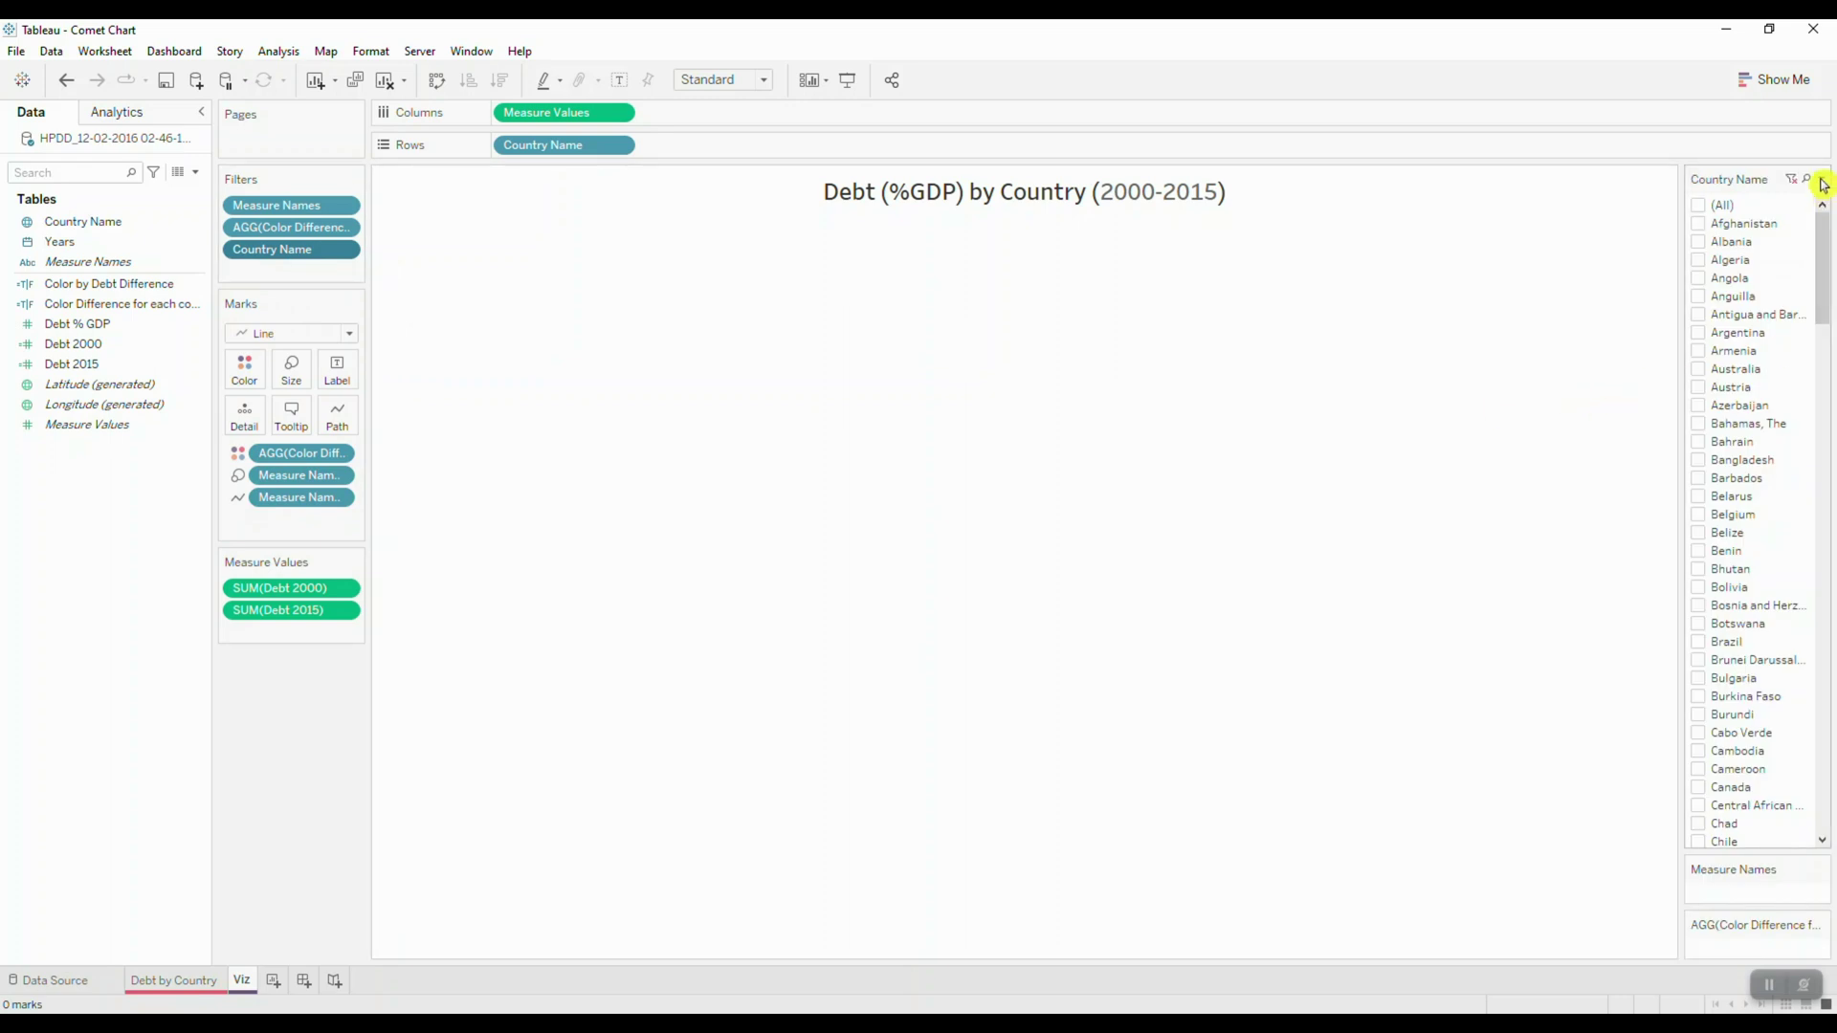
pyautogui.click(1699, 371)
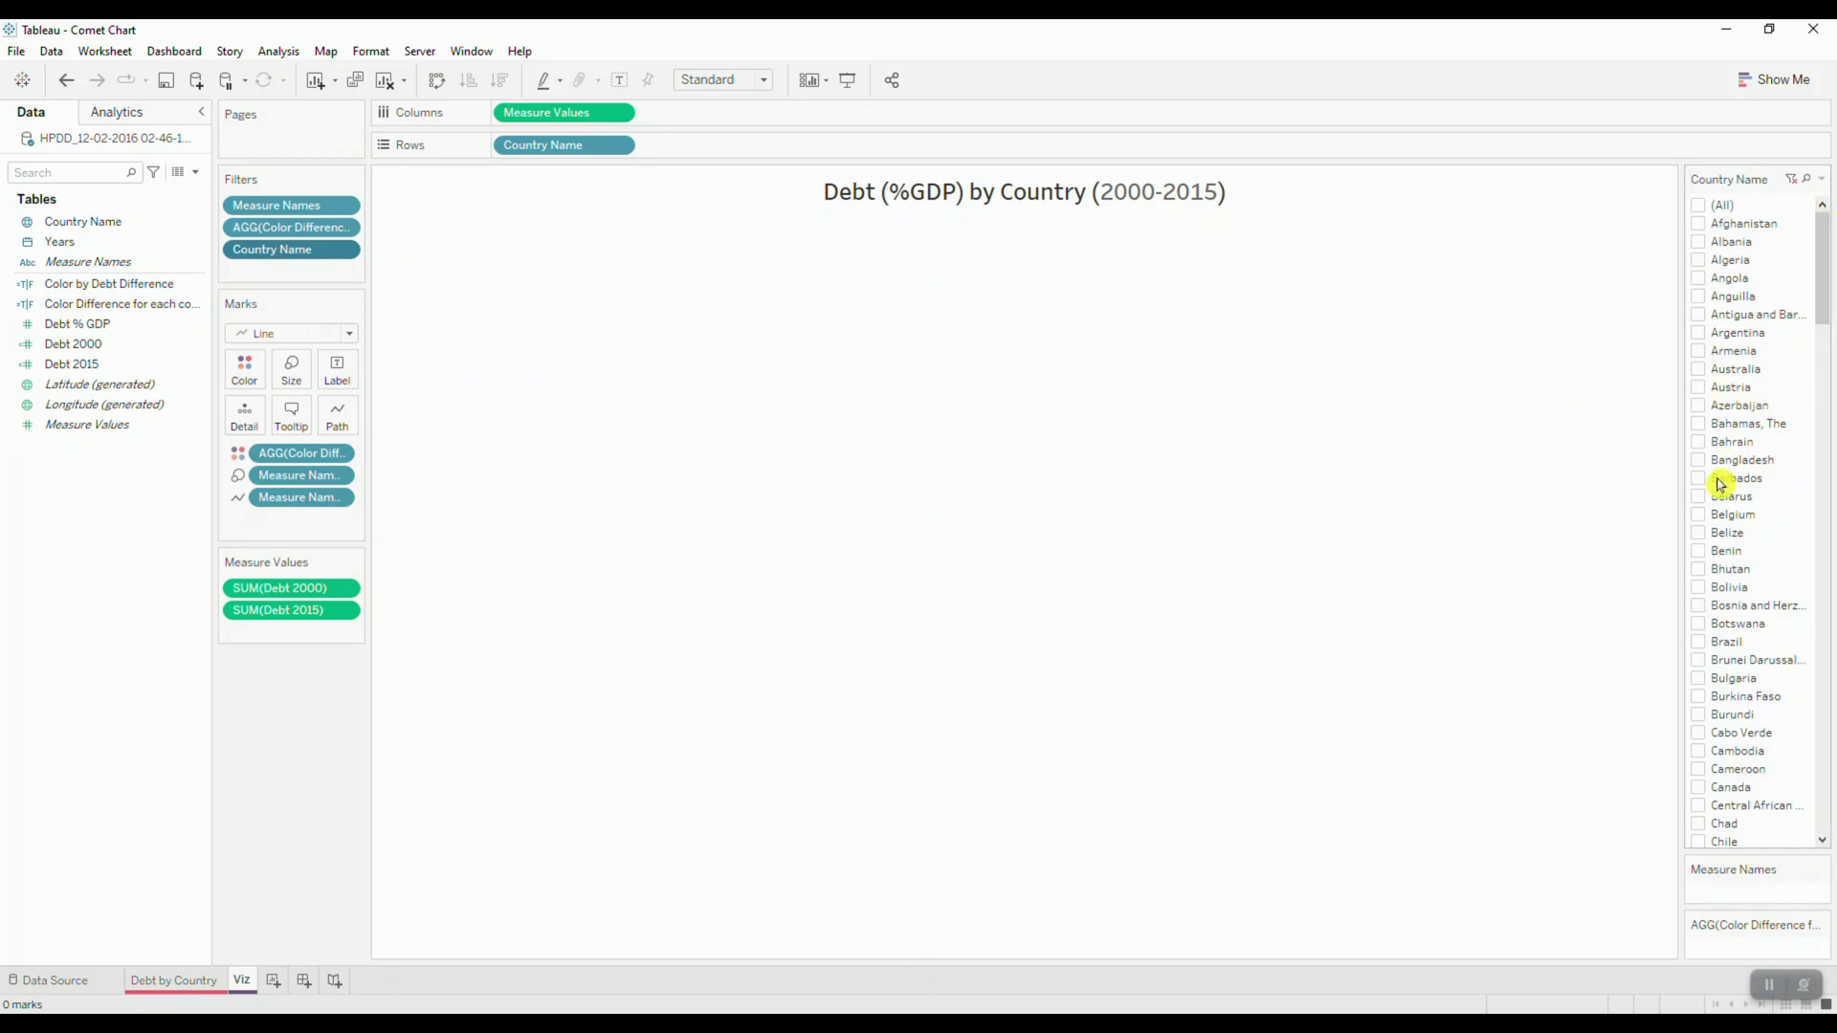
pyautogui.click(1700, 624)
pyautogui.click(1700, 697)
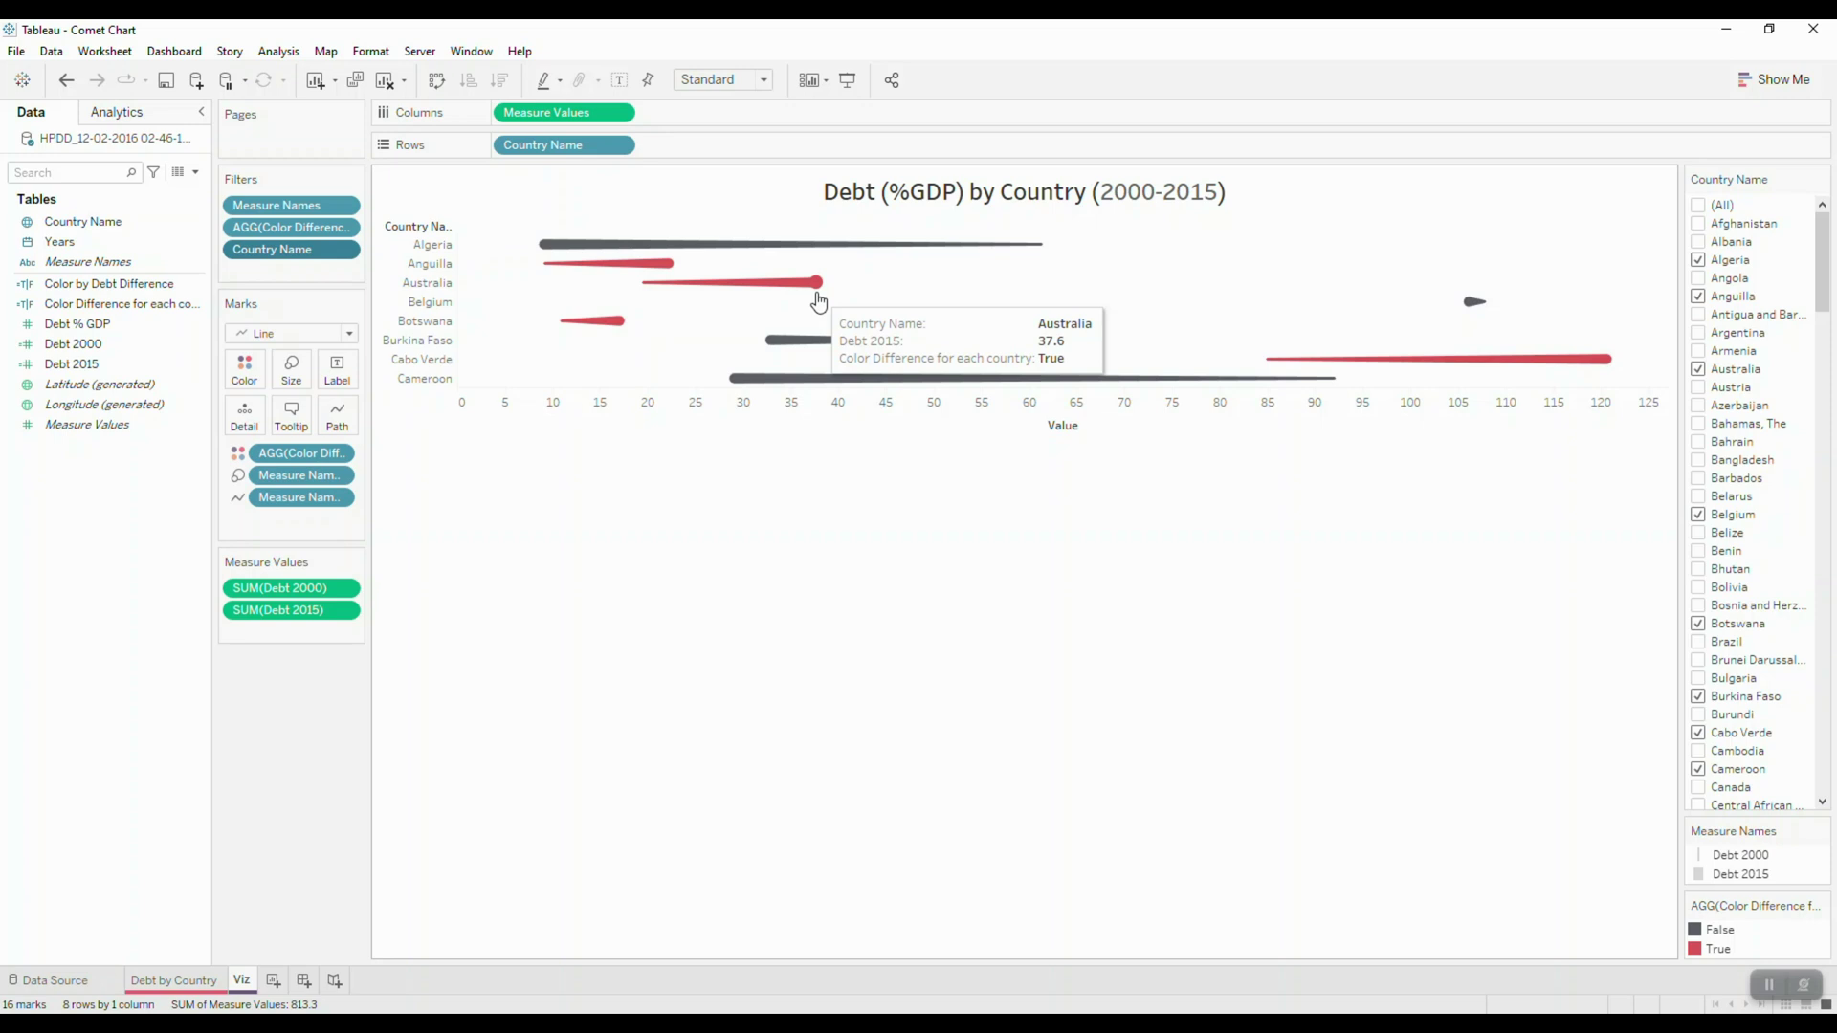
pyautogui.click(1043, 250)
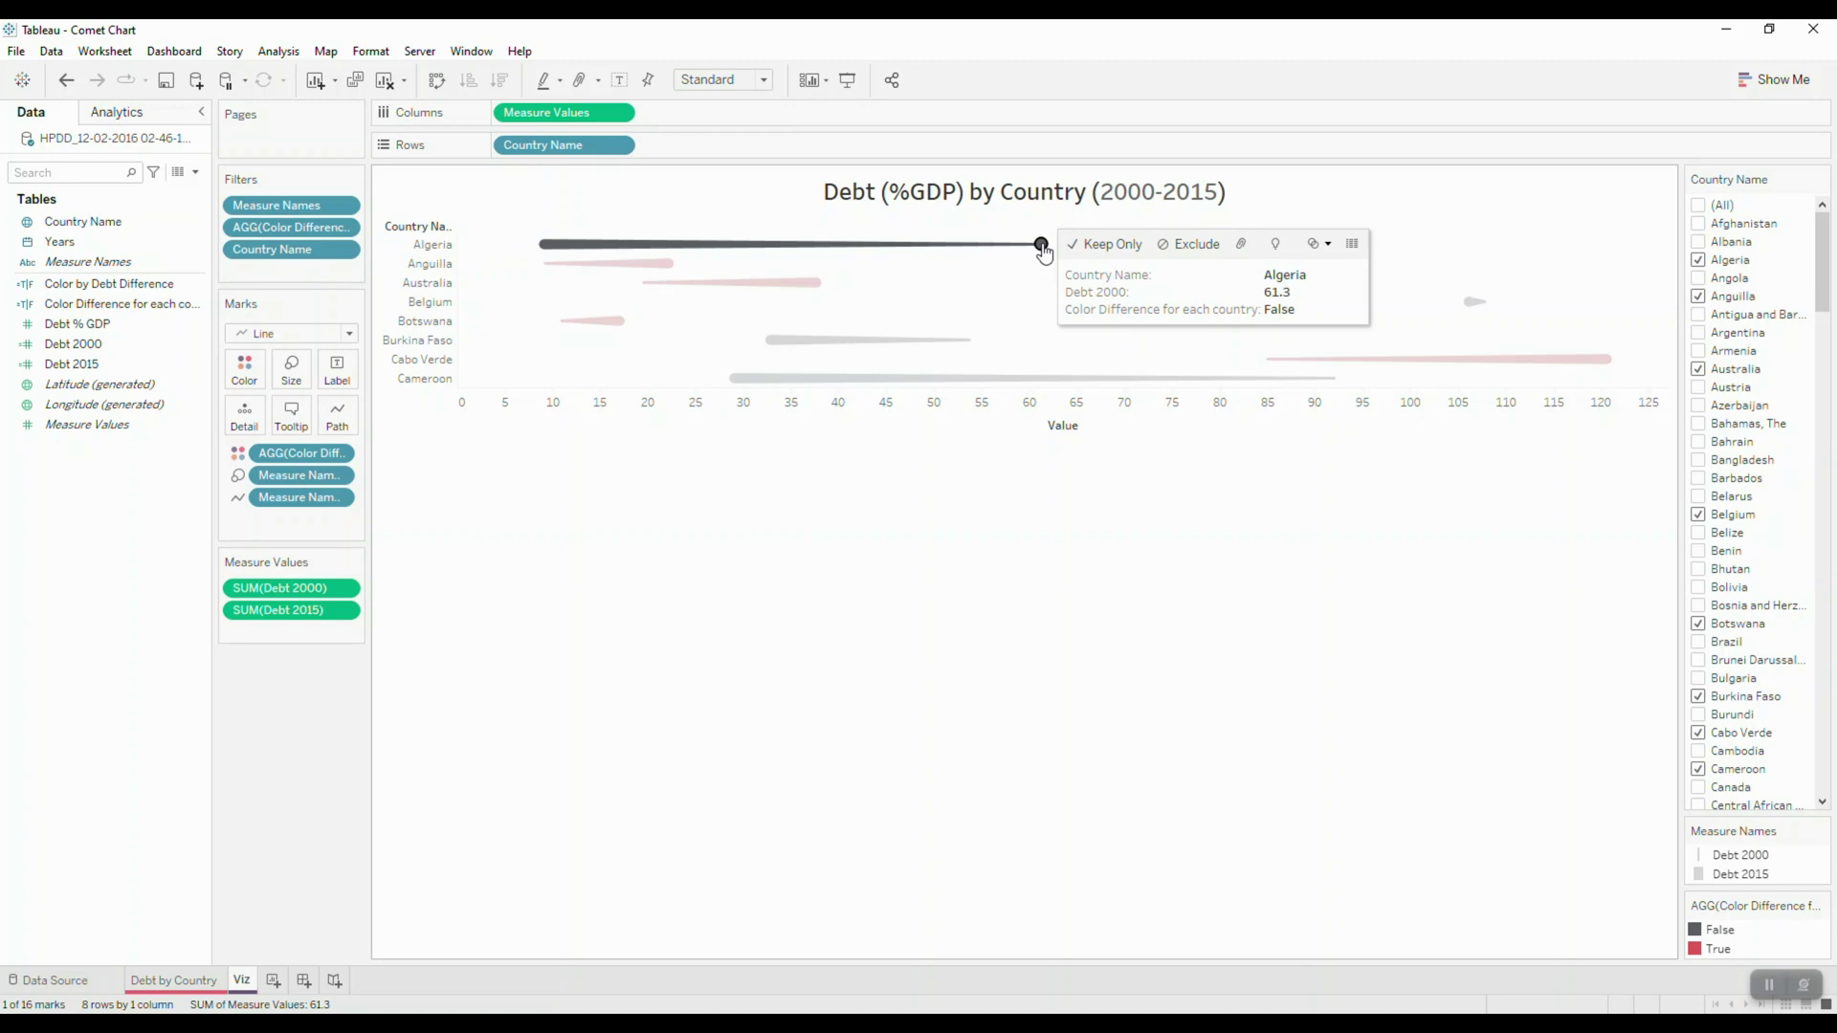
# Step: Annotate the Algeria mark and trim the annotation text down to 'Debt 2000'
pyautogui.rightClick(1043, 251)
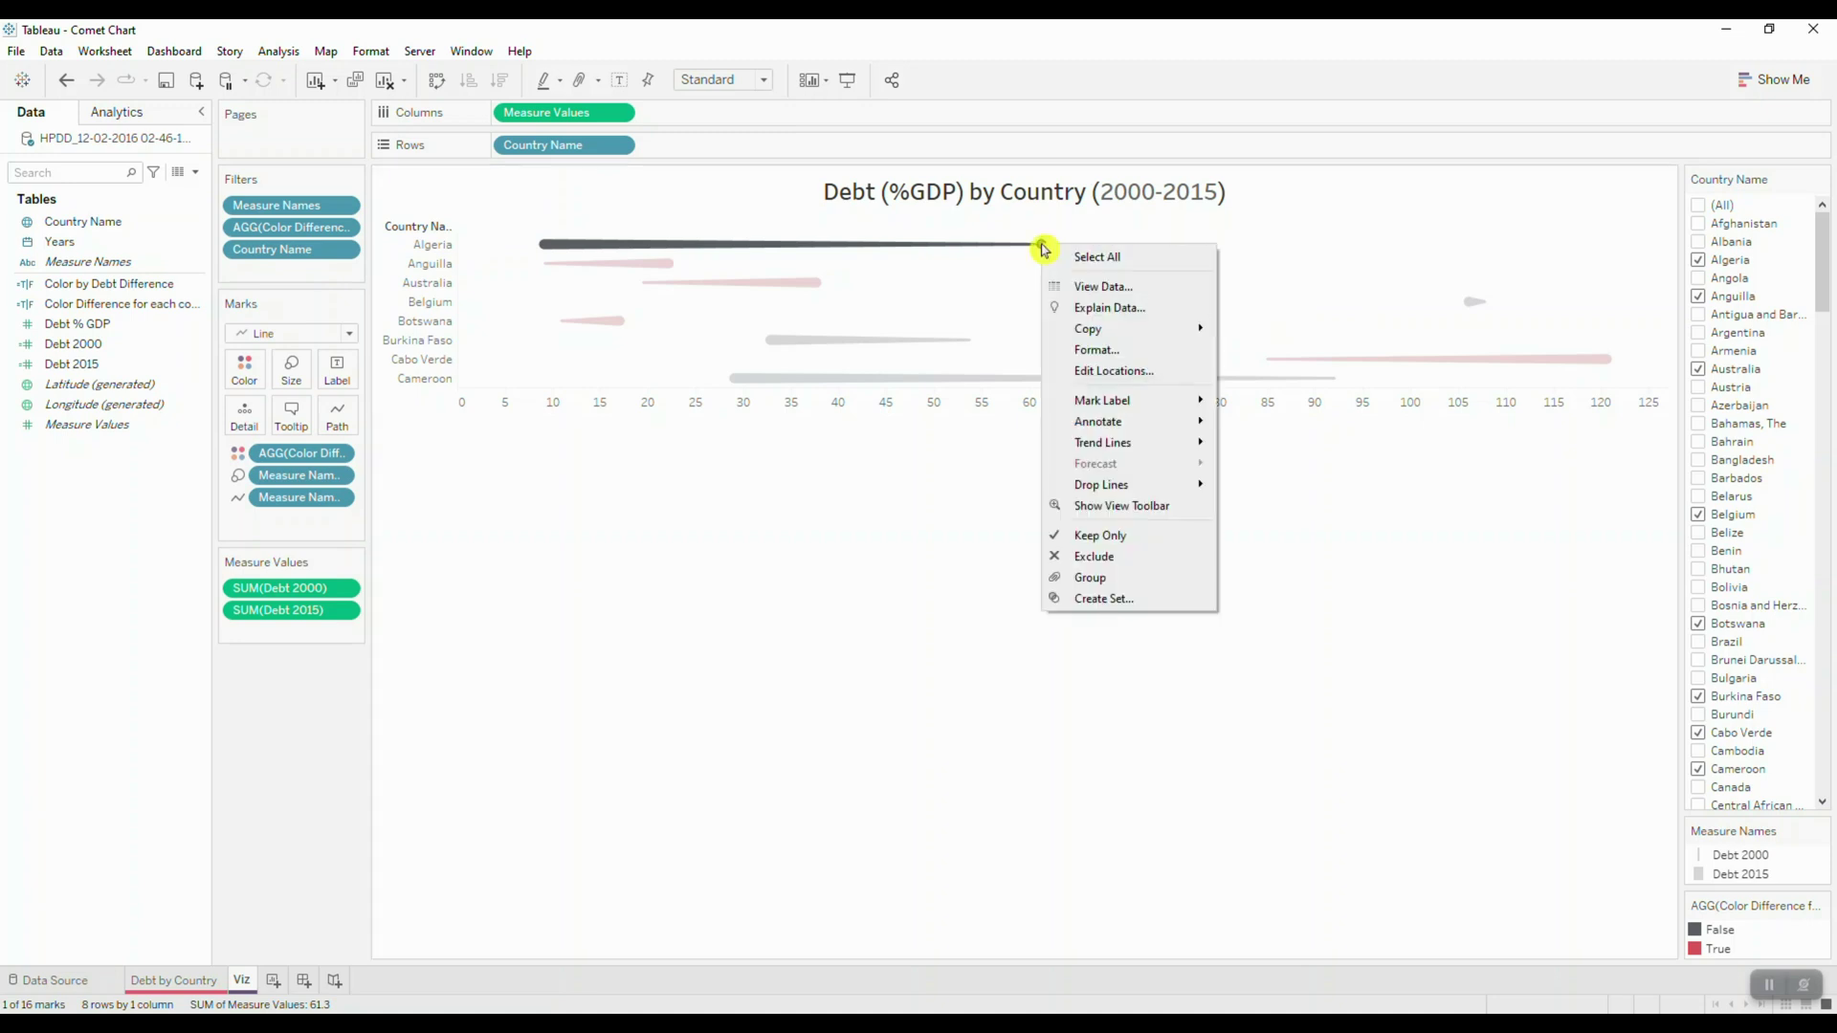
pyautogui.moveTo(1145, 433)
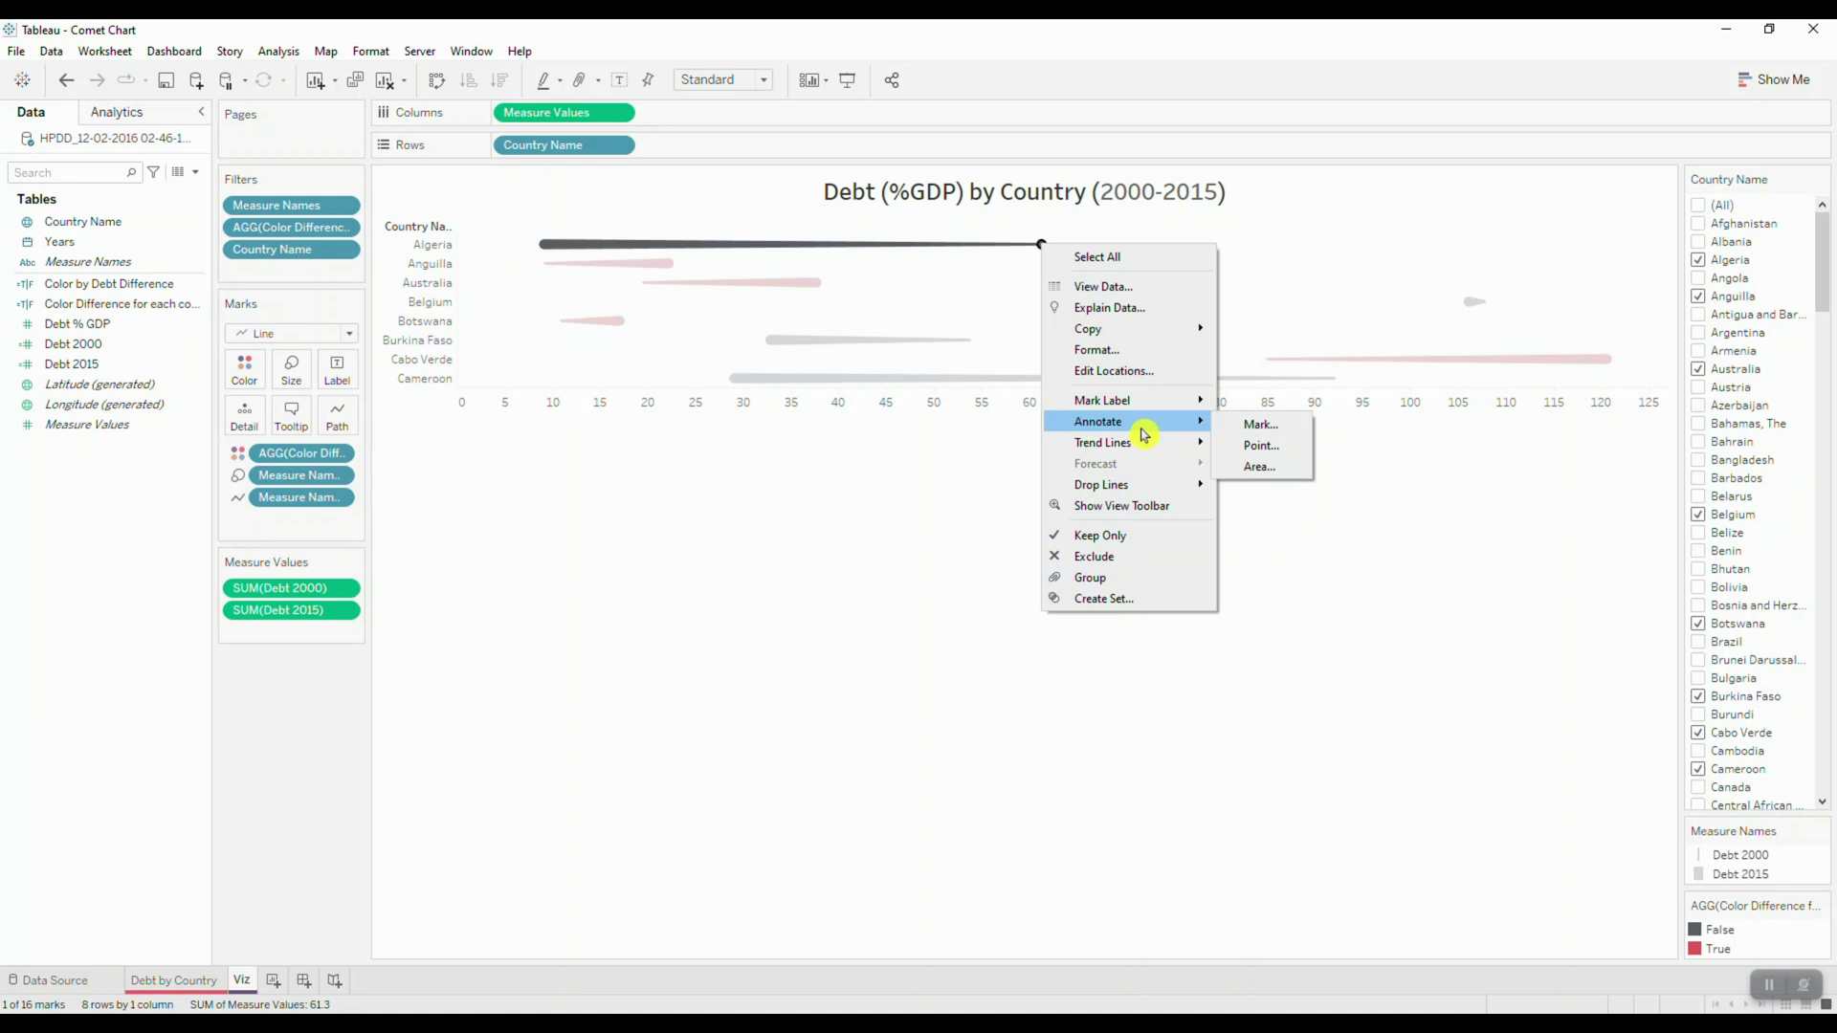
pyautogui.click(1276, 424)
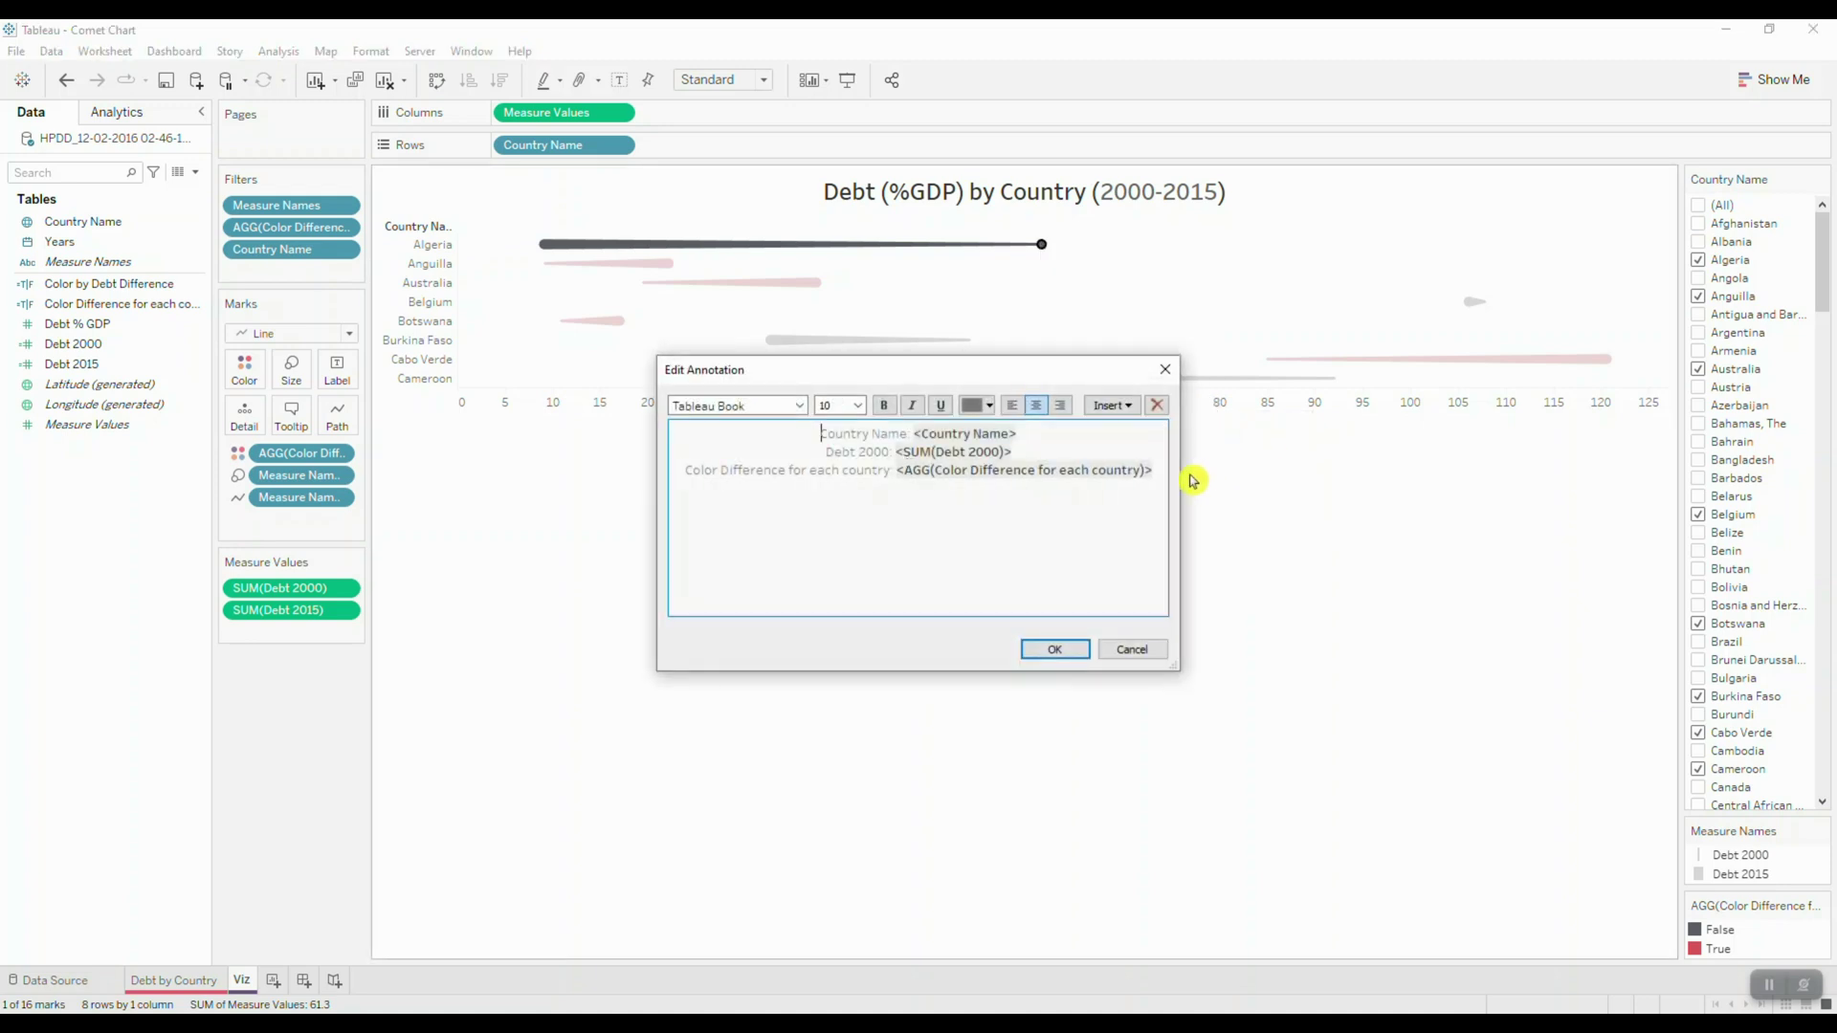
pyautogui.moveTo(1160, 470); pyautogui.dragTo(635, 465)
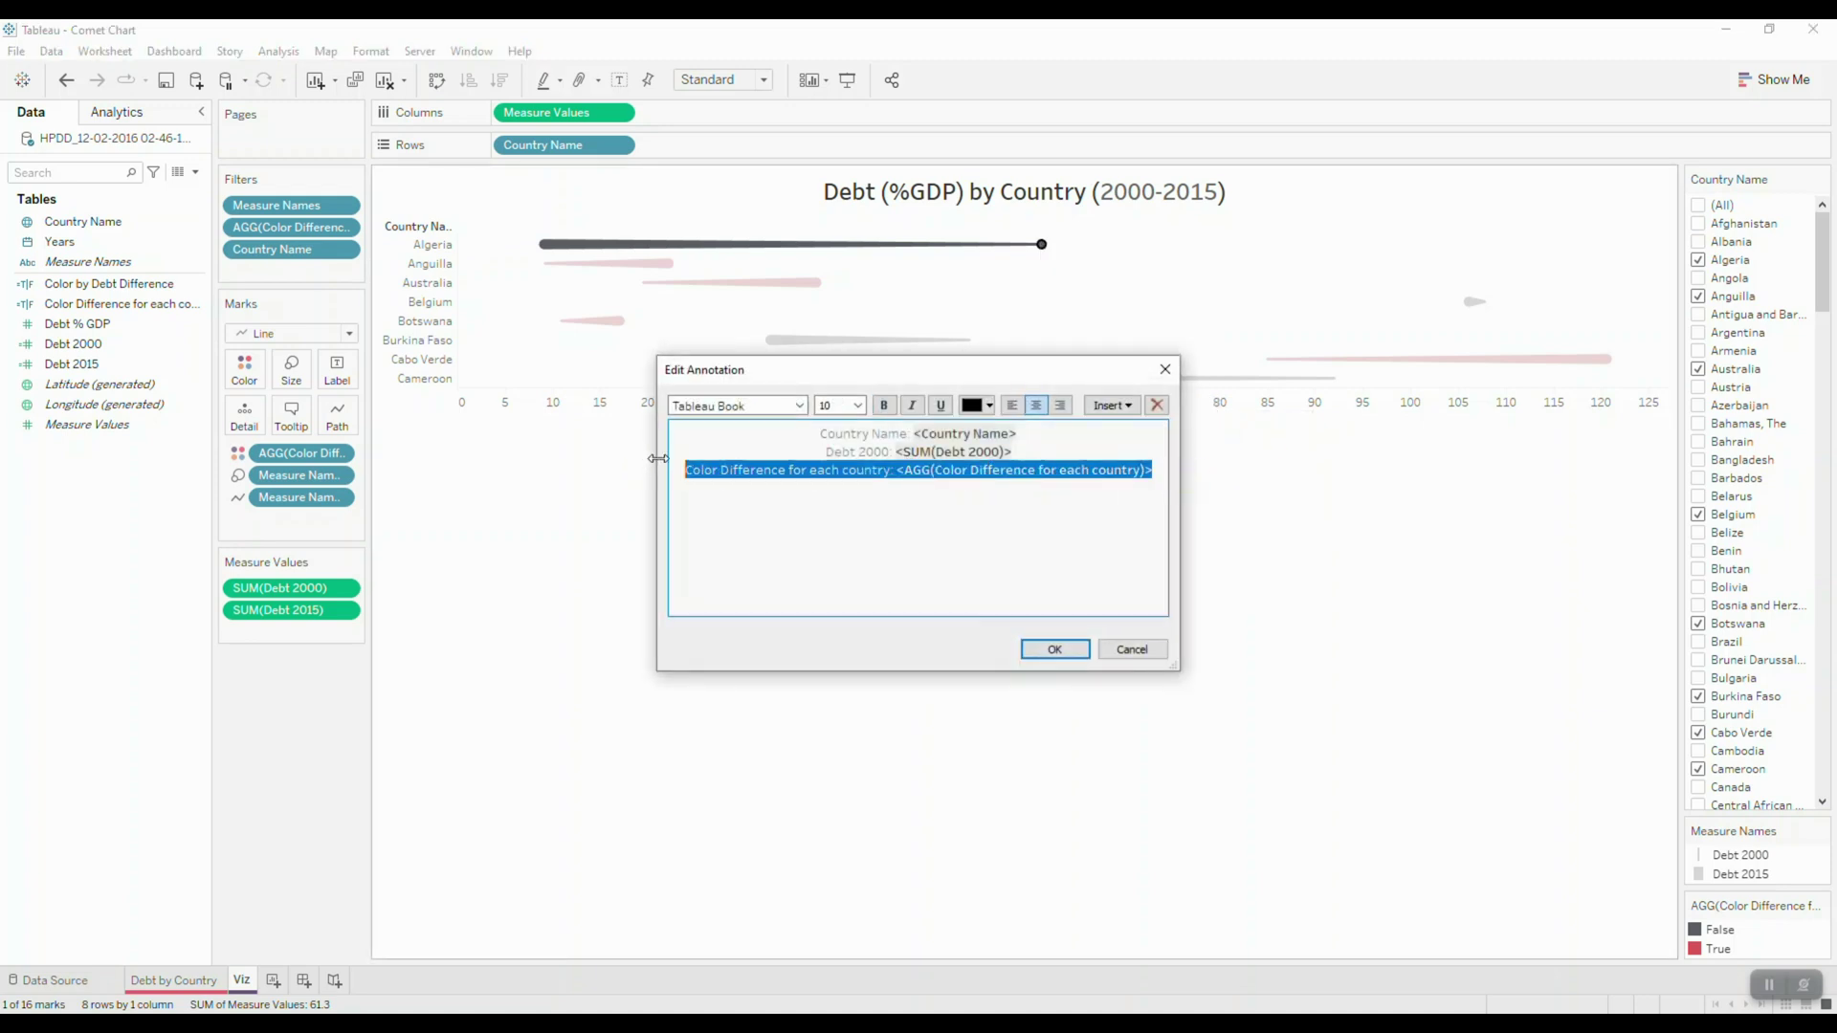
pyautogui.press('Delete')
pyautogui.moveTo(1041, 435); pyautogui.dragTo(822, 436)
pyautogui.press('Delete')
pyautogui.moveTo(1010, 453); pyautogui.dragTo(889, 453)
pyautogui.press('Delete')
pyautogui.press('Home')
pyautogui.press('BackSpace')
# Step: Make the 'Debt 2000' annotation bold at size 15 and place it on the chart
pyautogui.hotkey('ctrl', 'a')
pyautogui.click(874, 407)
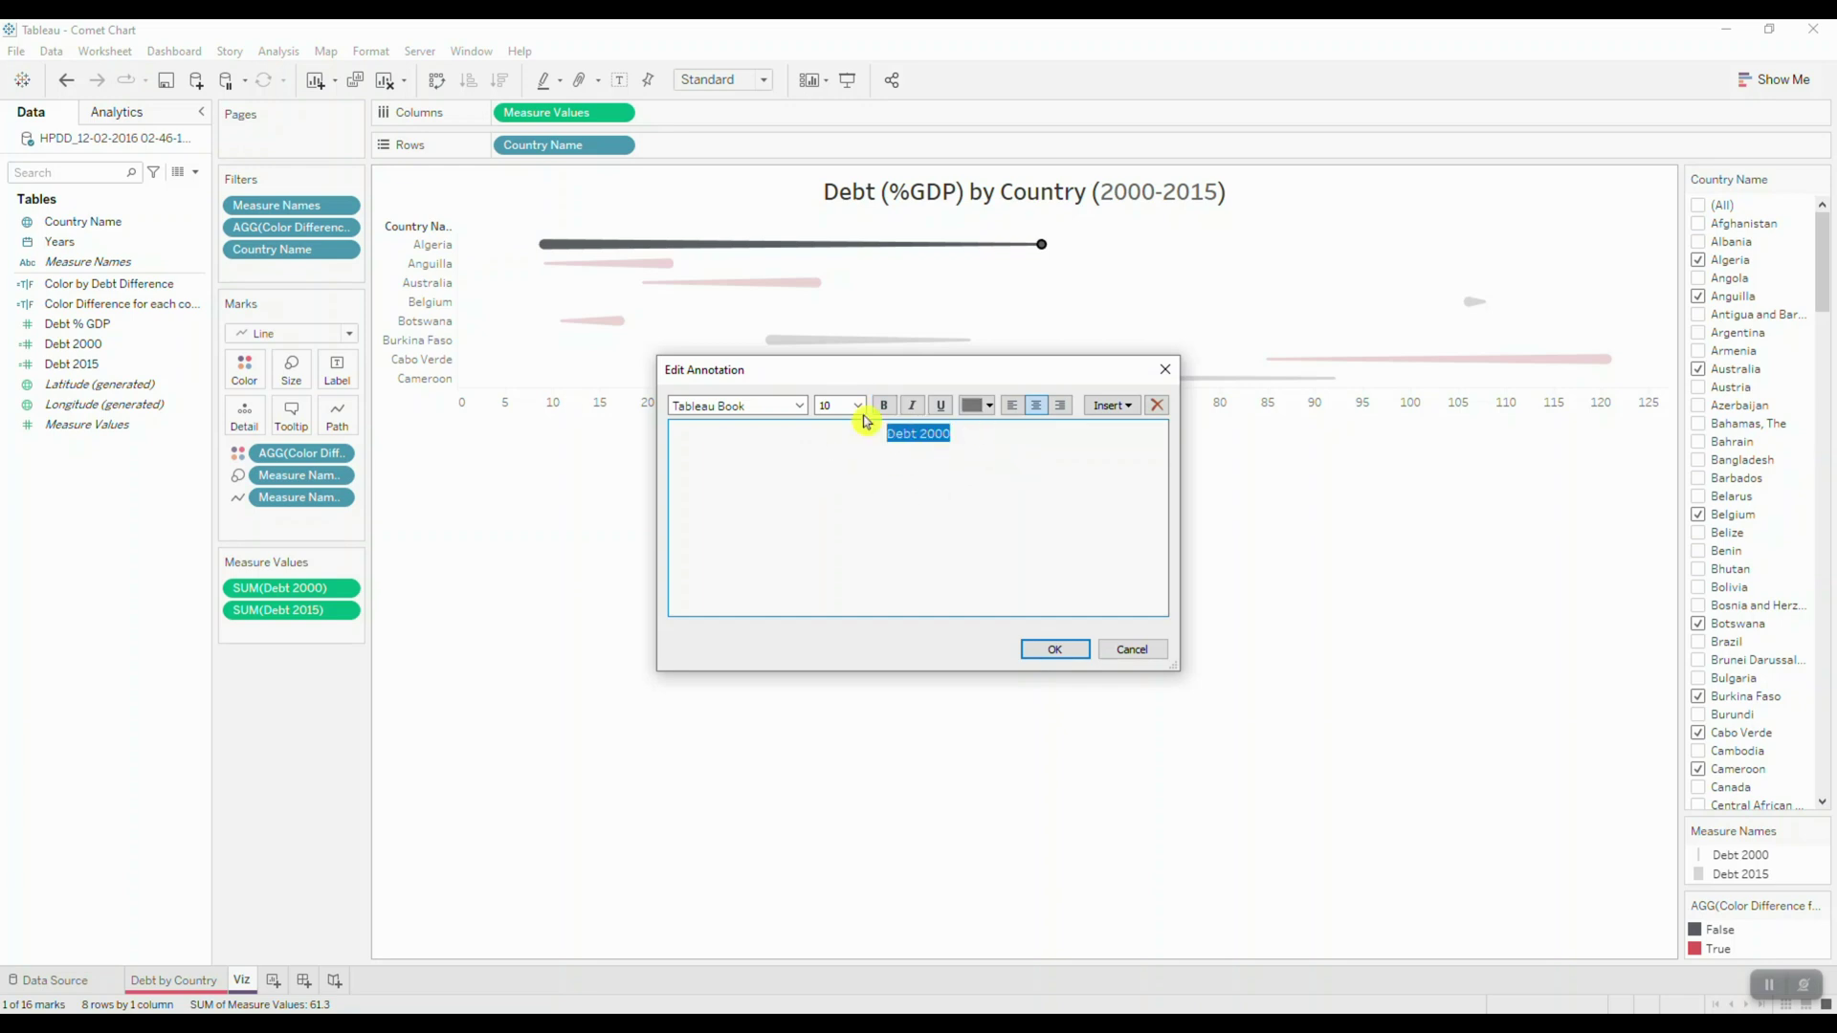
pyautogui.click(858, 404)
pyautogui.click(840, 497)
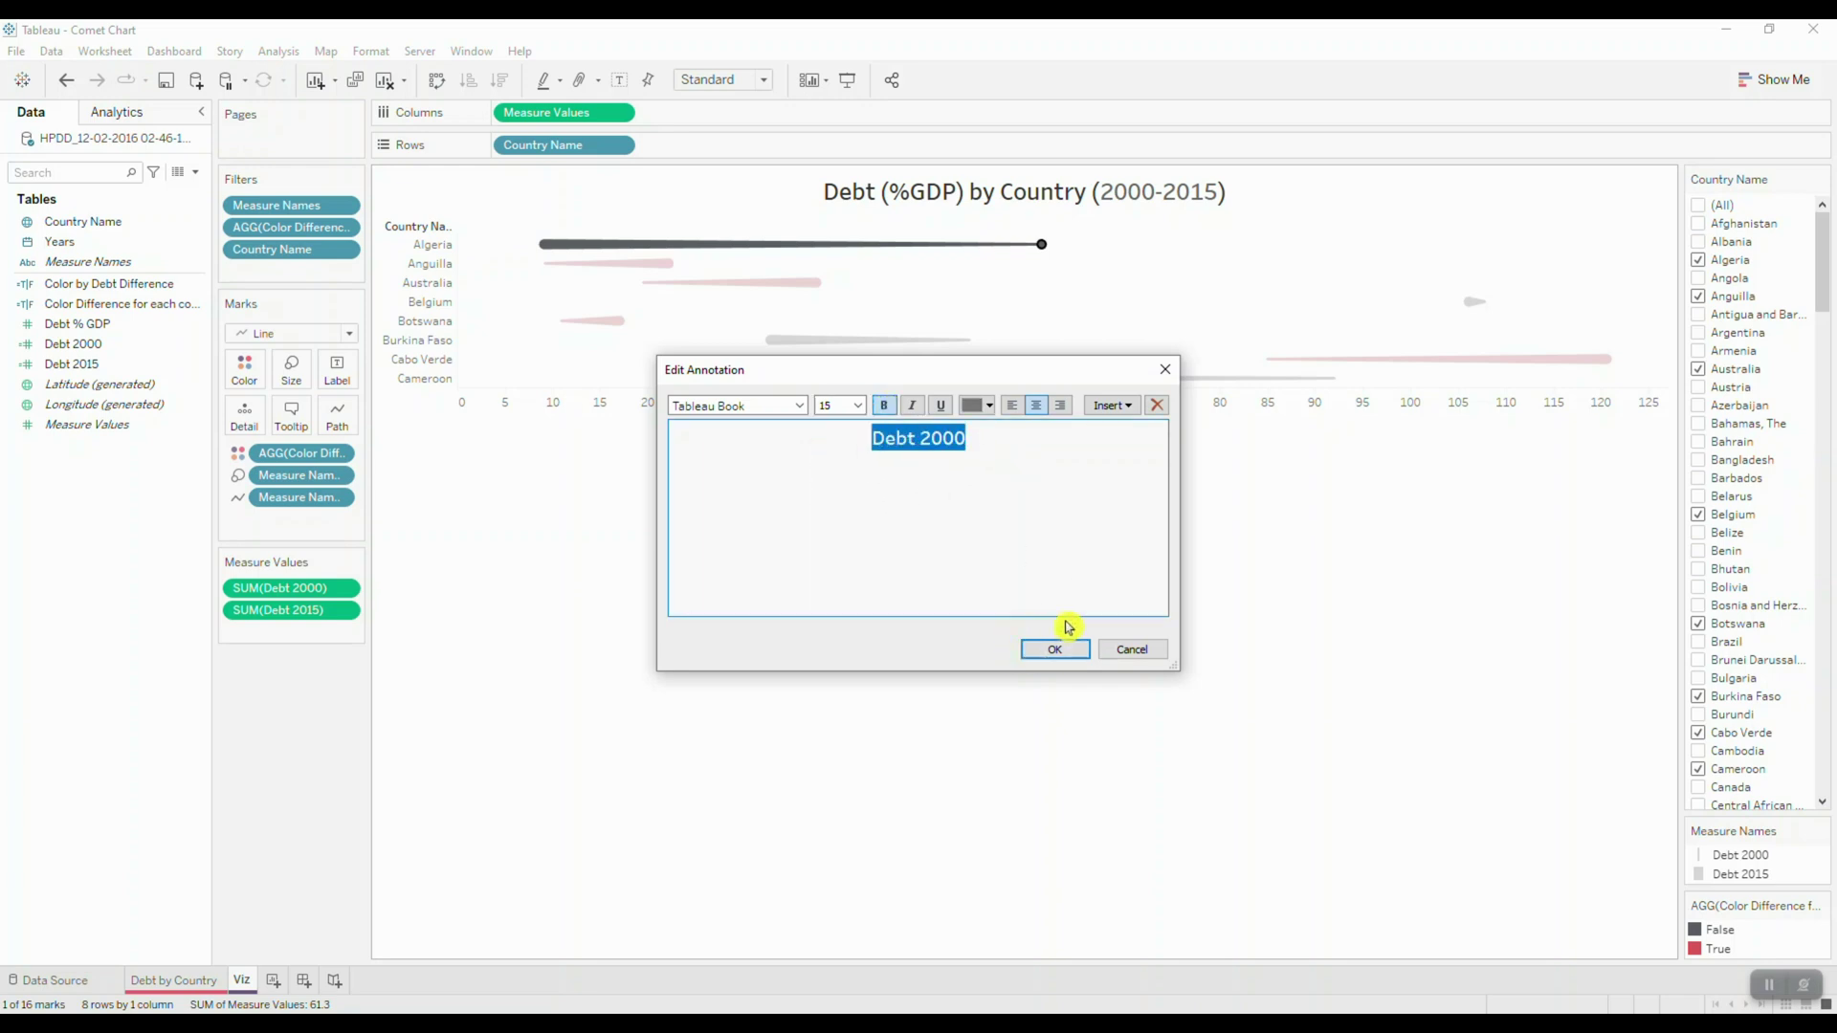
pyautogui.click(1055, 649)
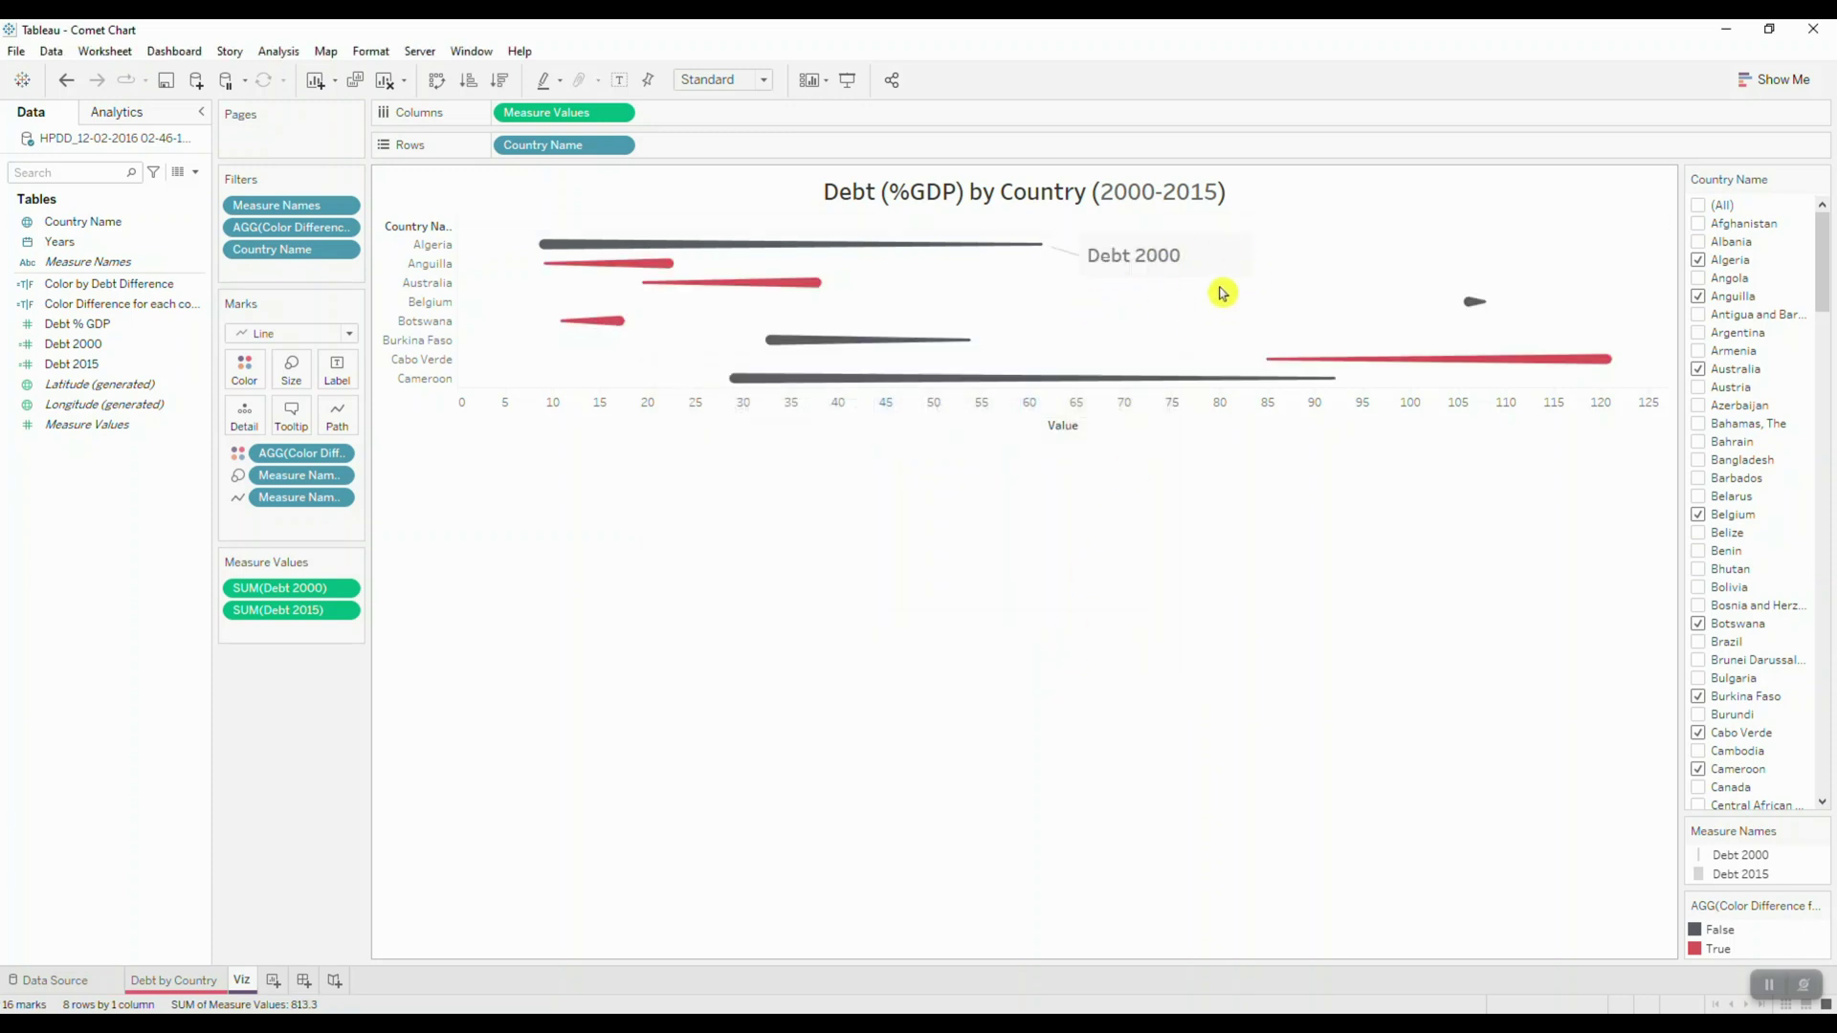
pyautogui.moveTo(542, 249)
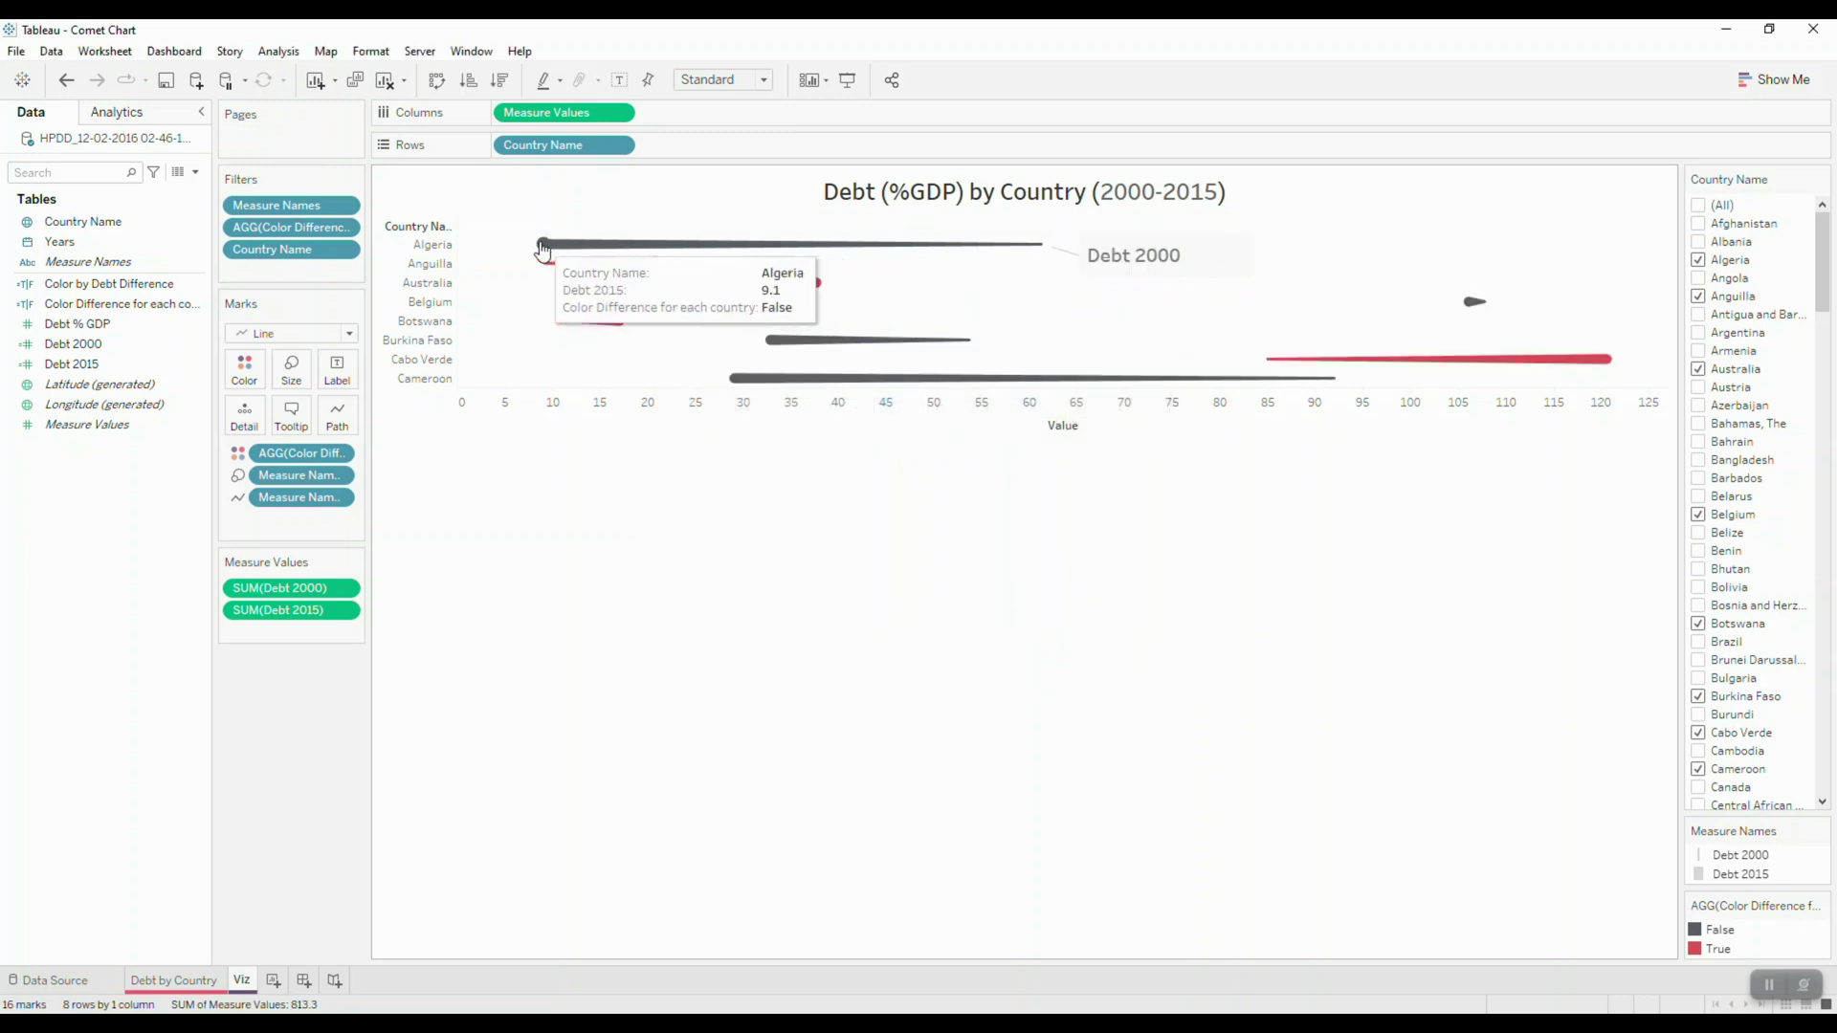
# Step: Select the starting end of the Algeria comet, then clear the selection
pyautogui.click(543, 247)
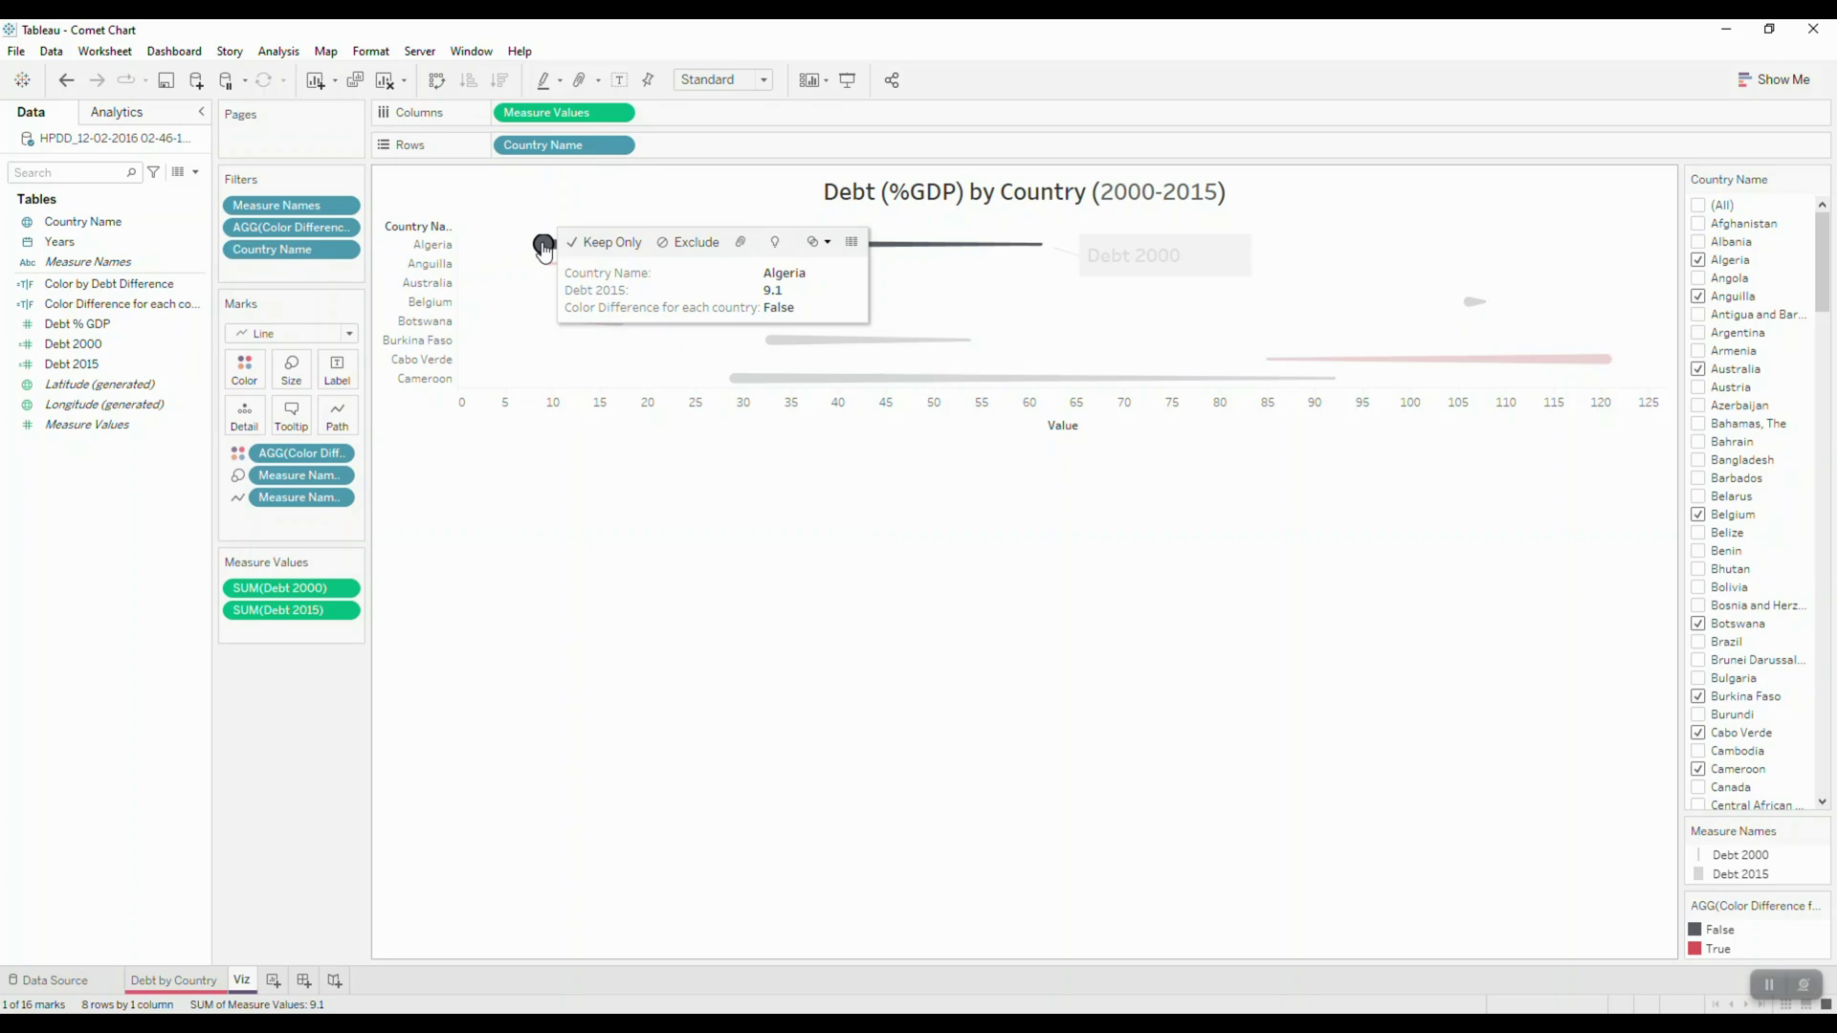
pyautogui.click(543, 247)
pyautogui.moveTo(1045, 253)
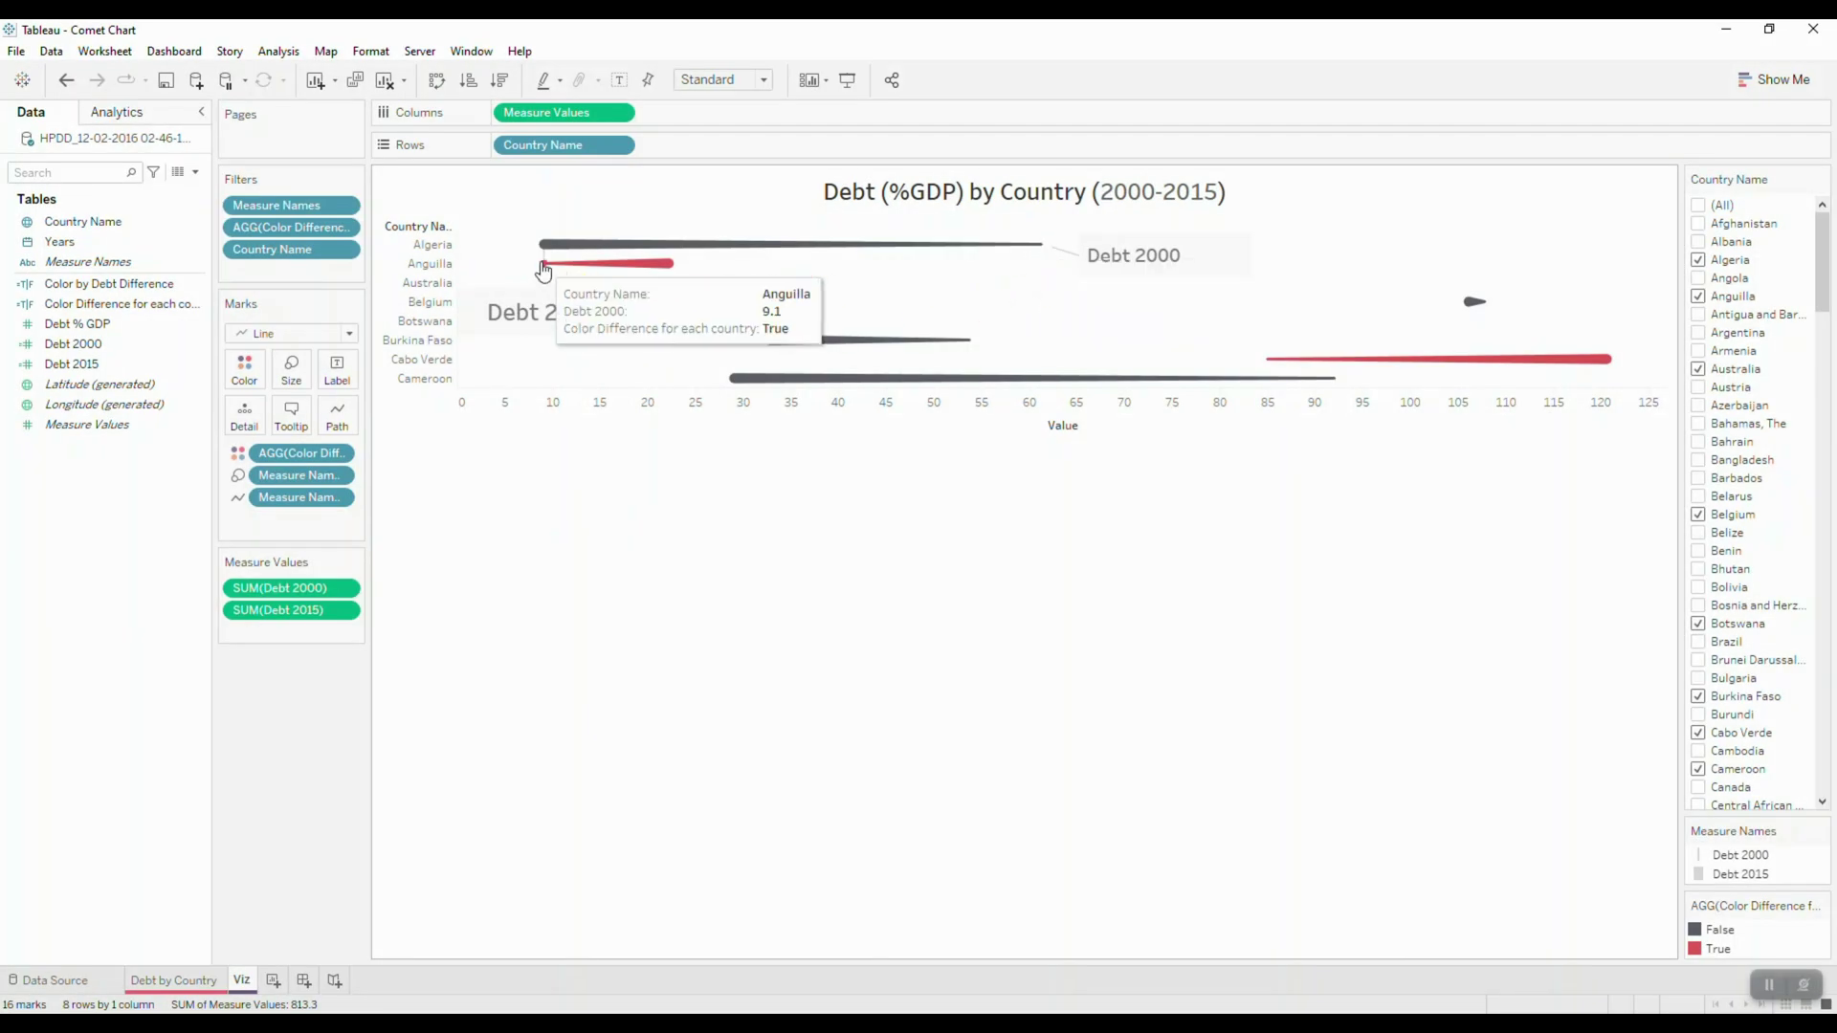
pyautogui.moveTo(547, 259)
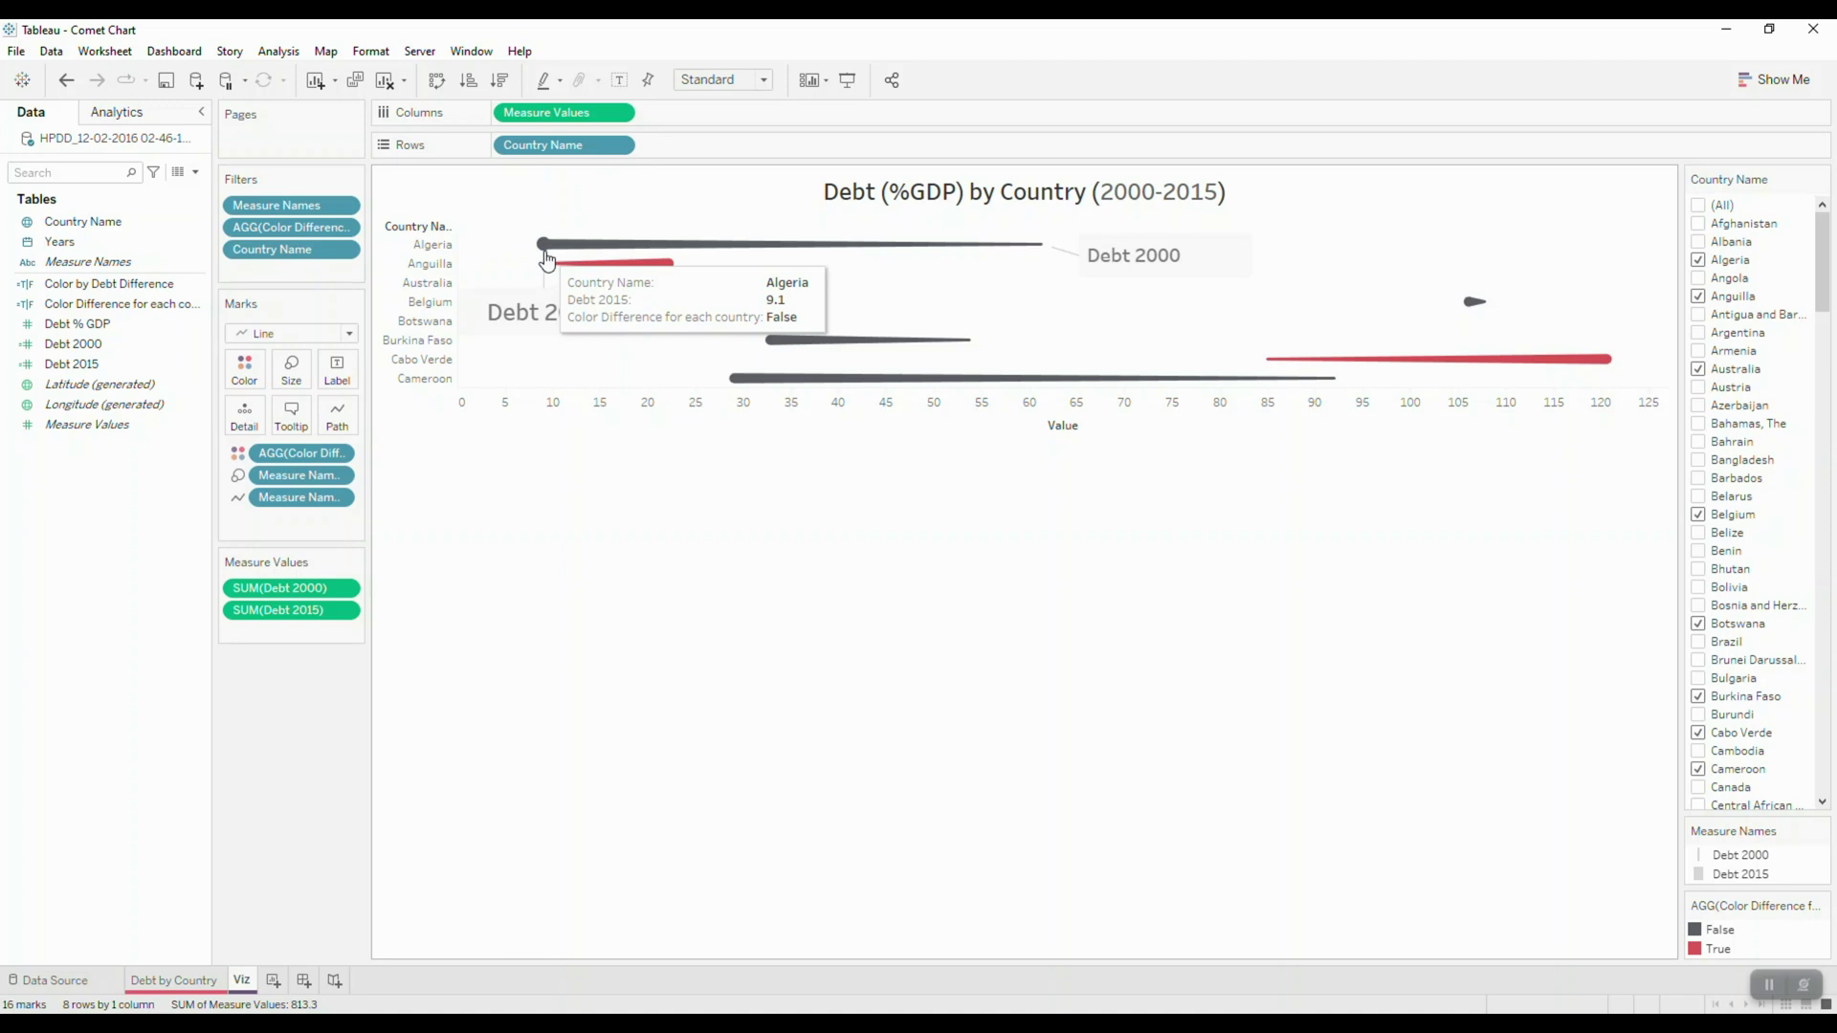